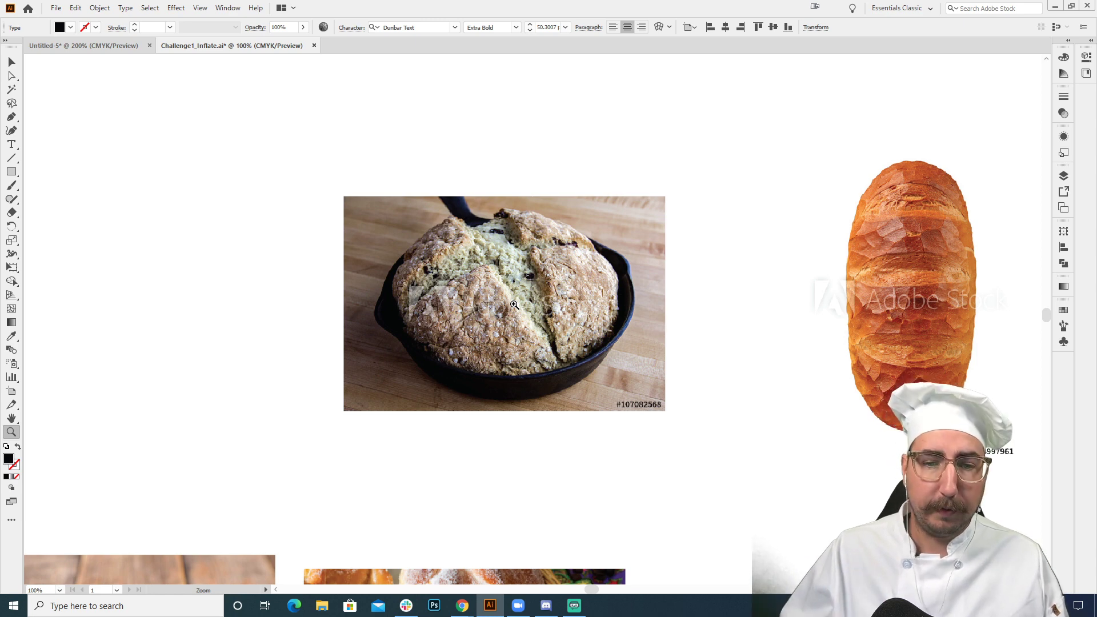
- Draw a square about 230 px wide, with no stroke, in the empty space above the Buttermilk Soda label
left_click(585, 341, "alt")
left_click_drag(715, 310, 519, 329)
left_click_drag(632, 327, 718, 318)
key("v")
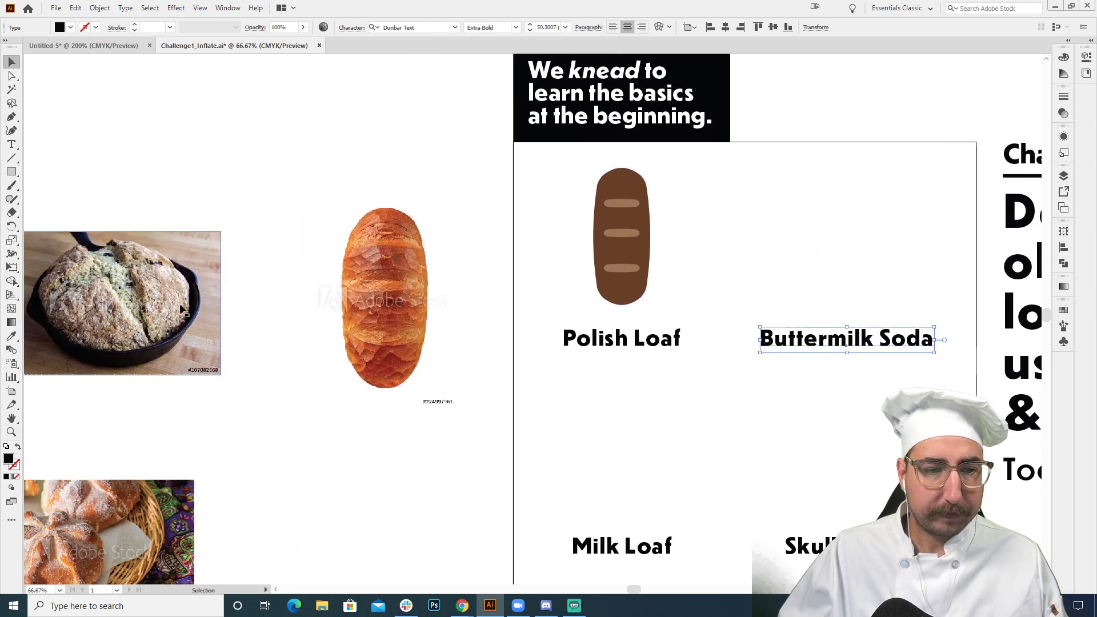
key("z")
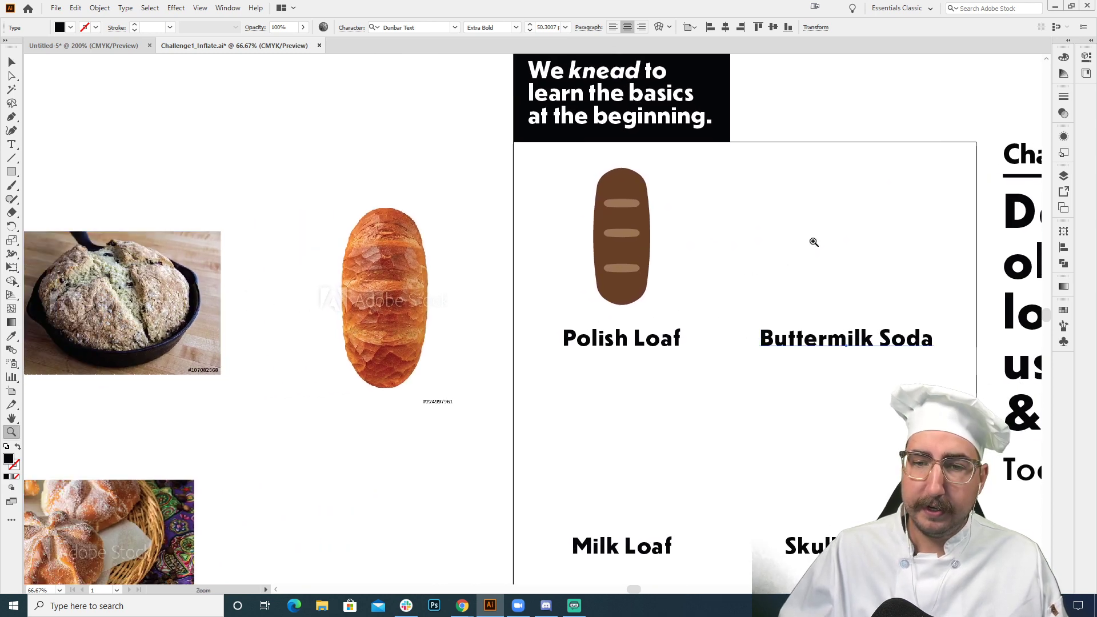
left_click(813, 242)
left_click_drag(623, 346, 645, 300)
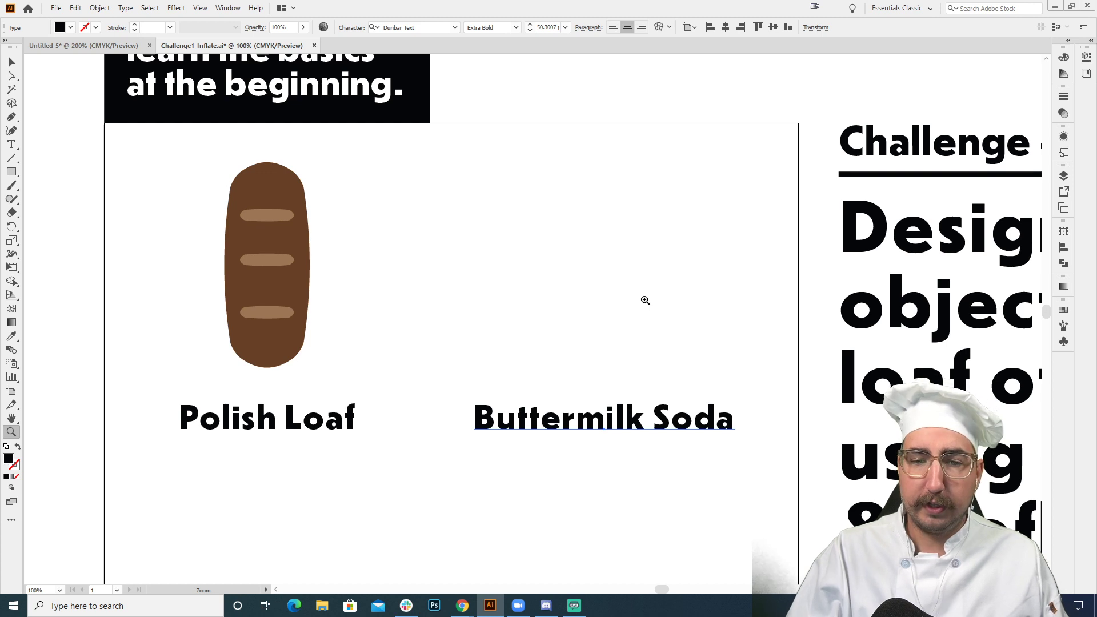
key("l")
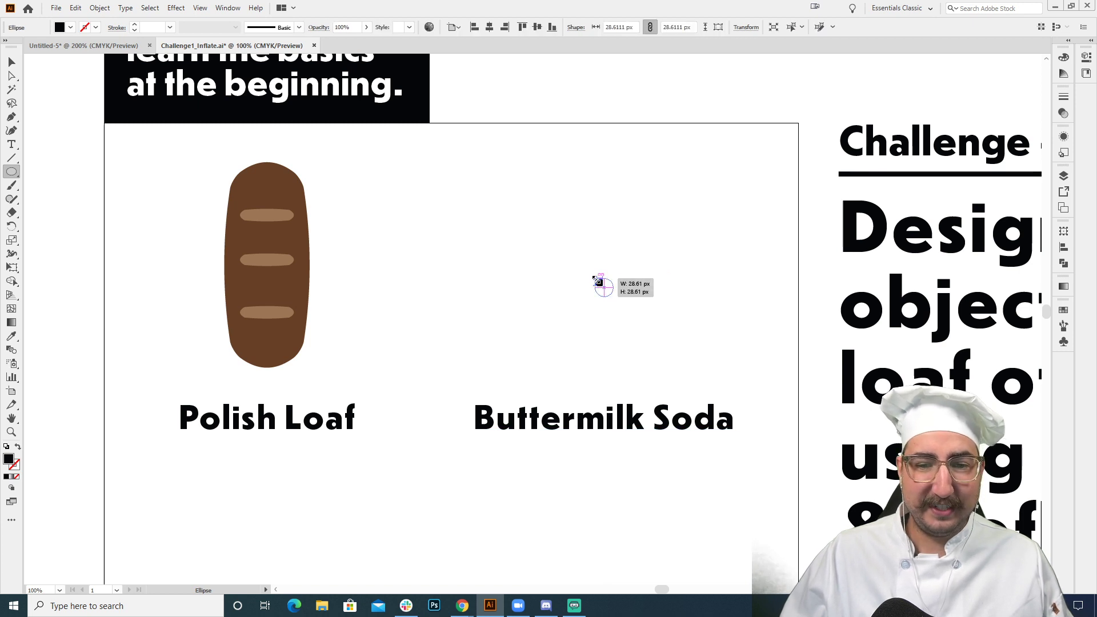
key("m")
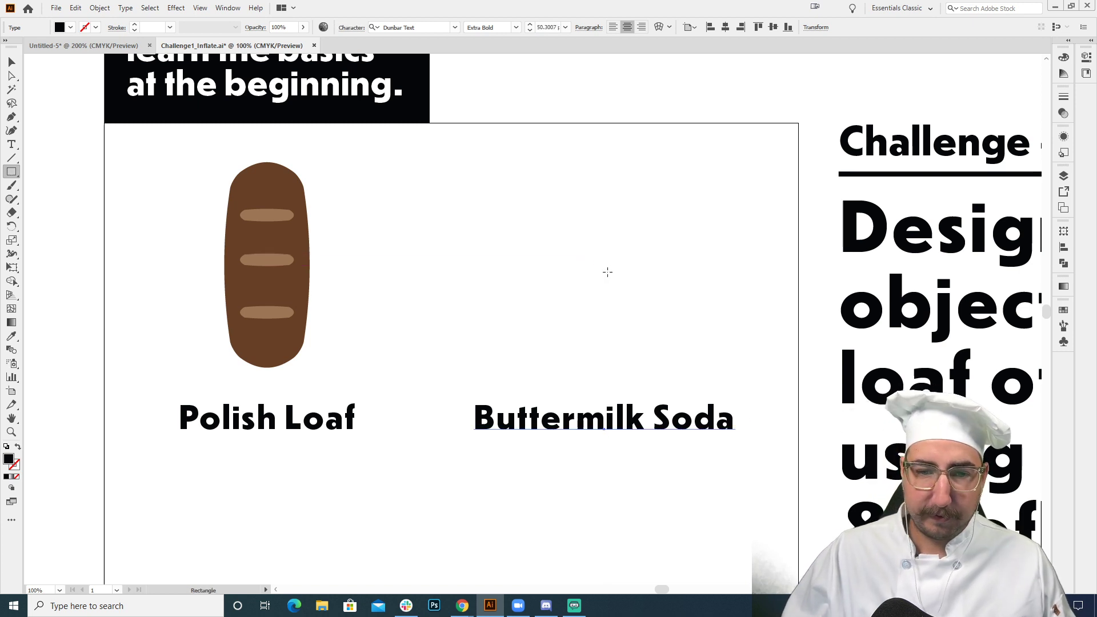
left_click_drag(608, 272, 539, 200)
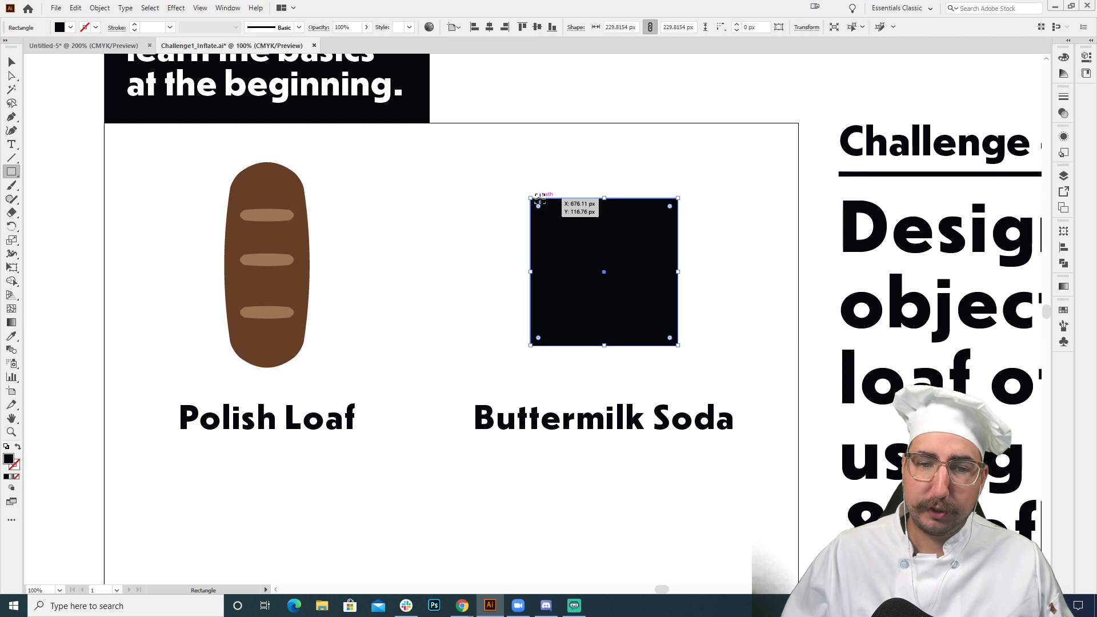
- Fill the square with the light brown sampled from the score marks on the Polish Loaf
key("v")
left_click(599, 184)
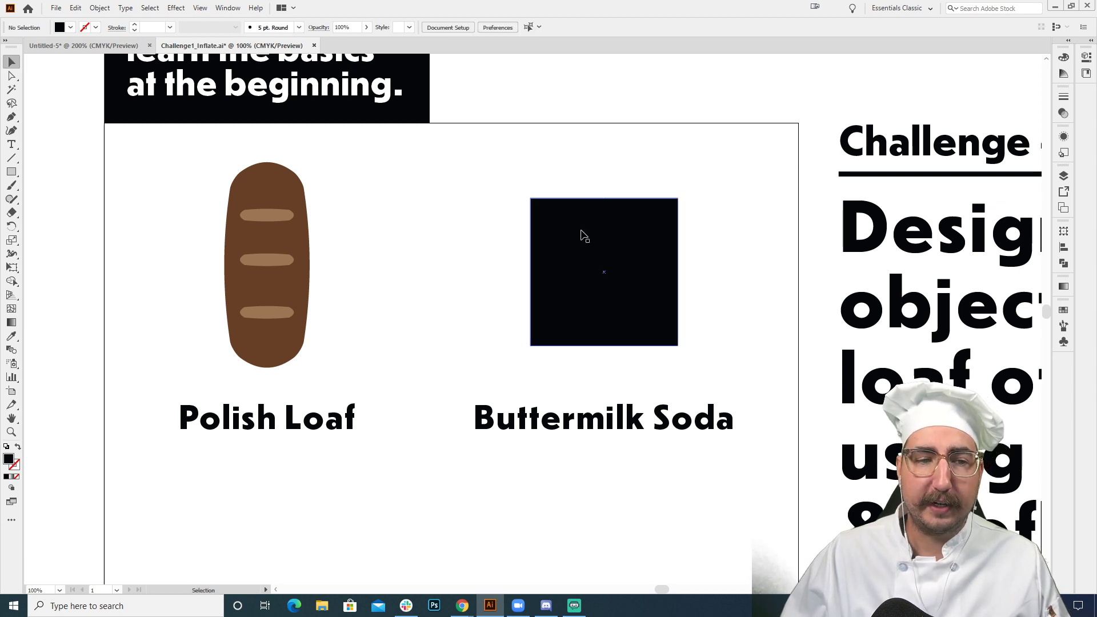
left_click(584, 235)
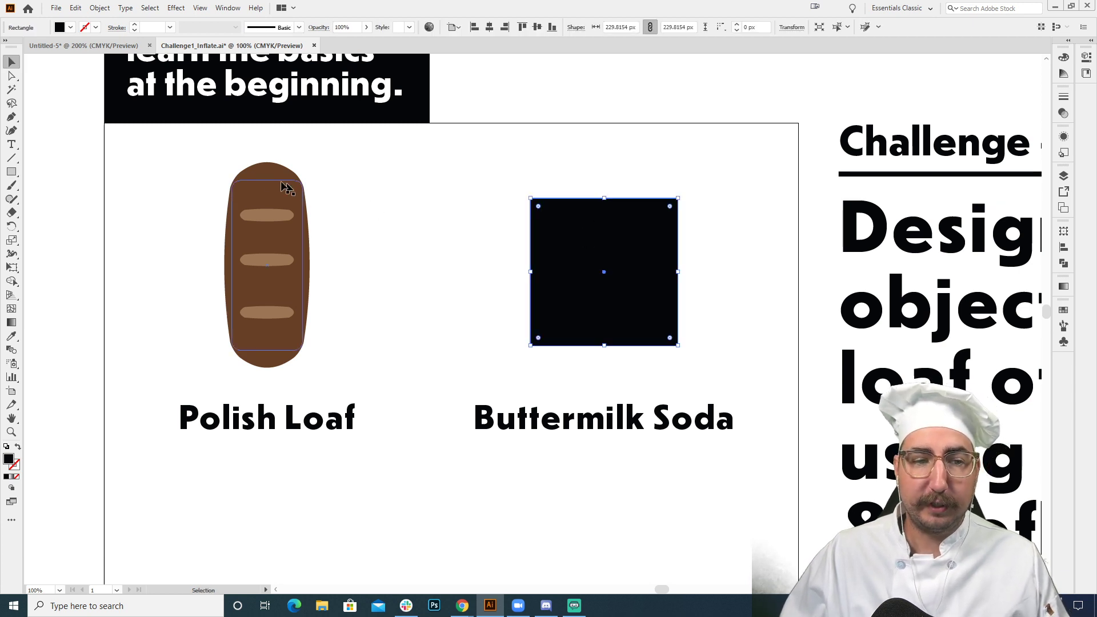
key("i")
left_click(279, 215)
key("v")
left_click(483, 218)
left_click(582, 262)
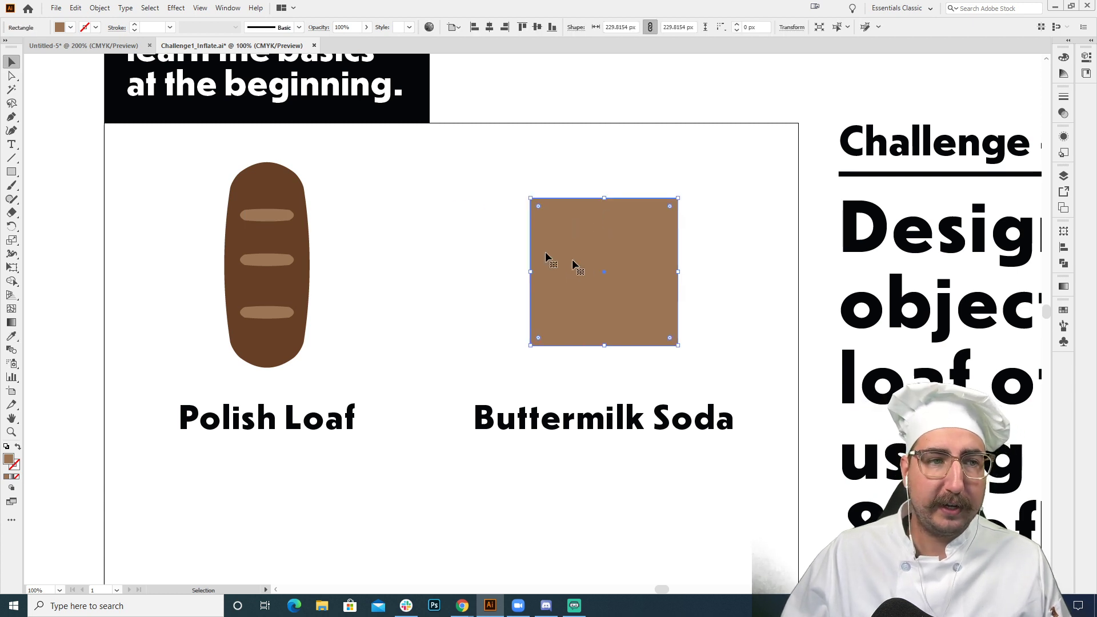
- Apply an Inflate warp effect with a 71% bend to the light brown square
left_click(176, 8)
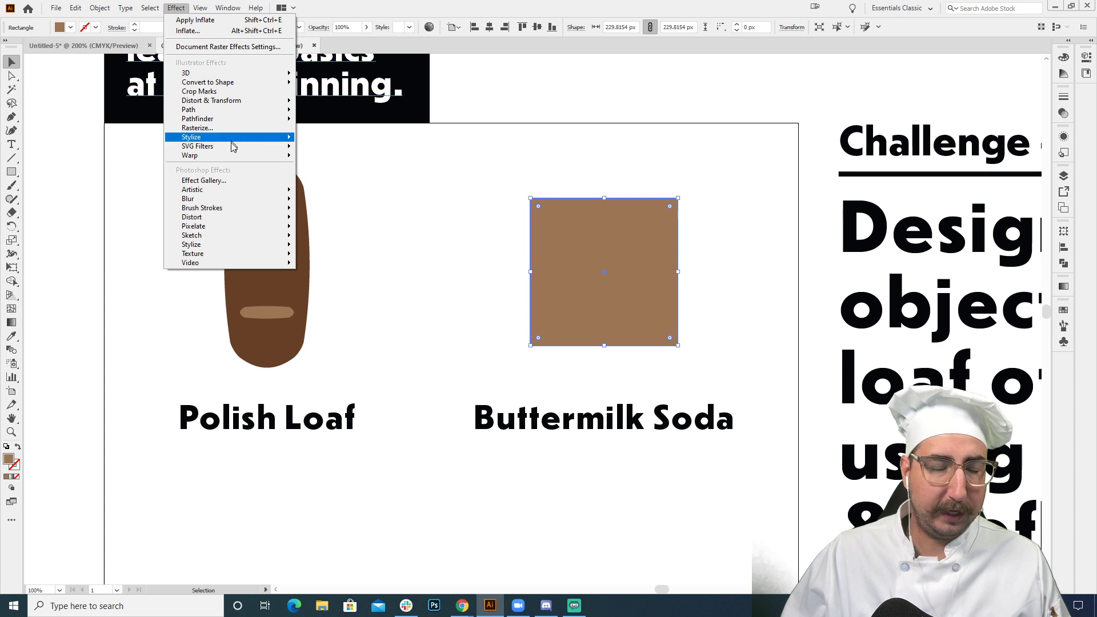
mouse_move(246, 154)
left_click(342, 310)
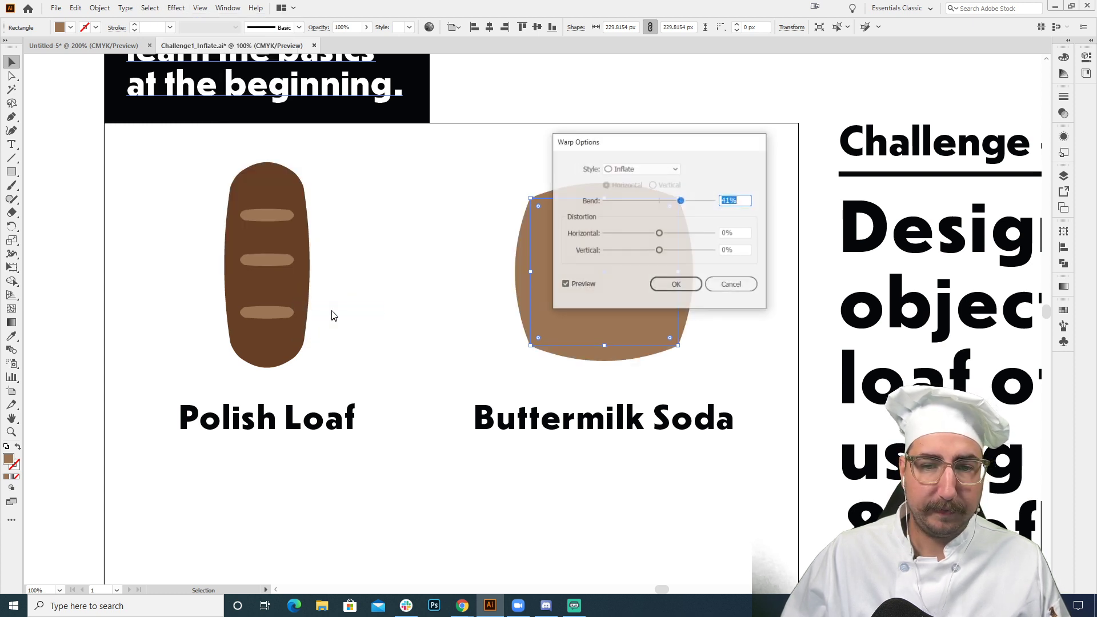
left_click_drag(643, 137, 832, 134)
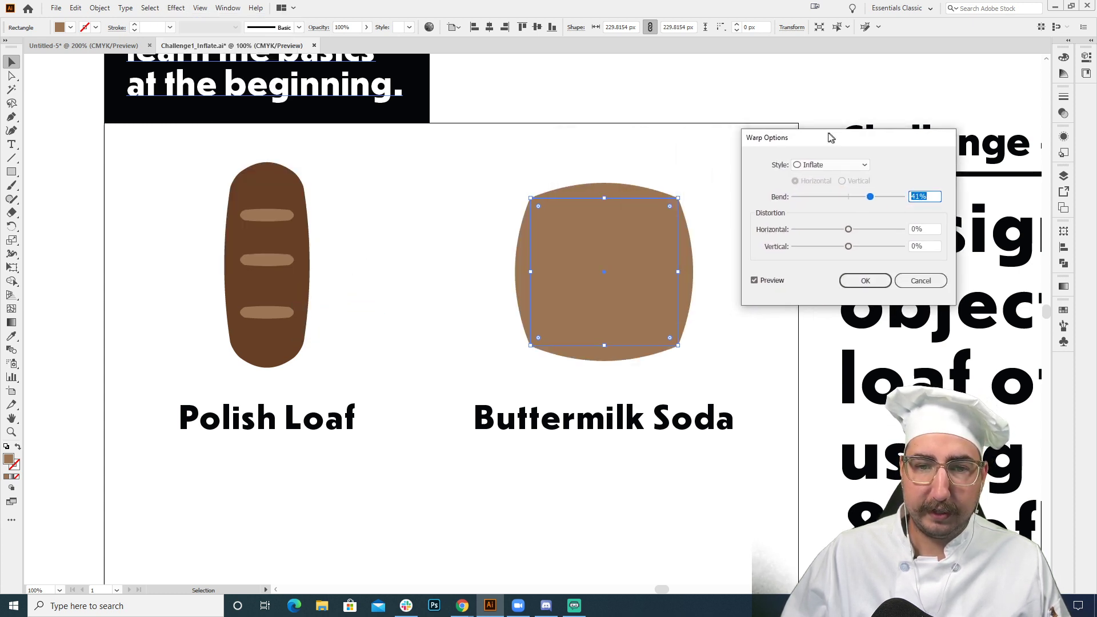
left_click(886, 197)
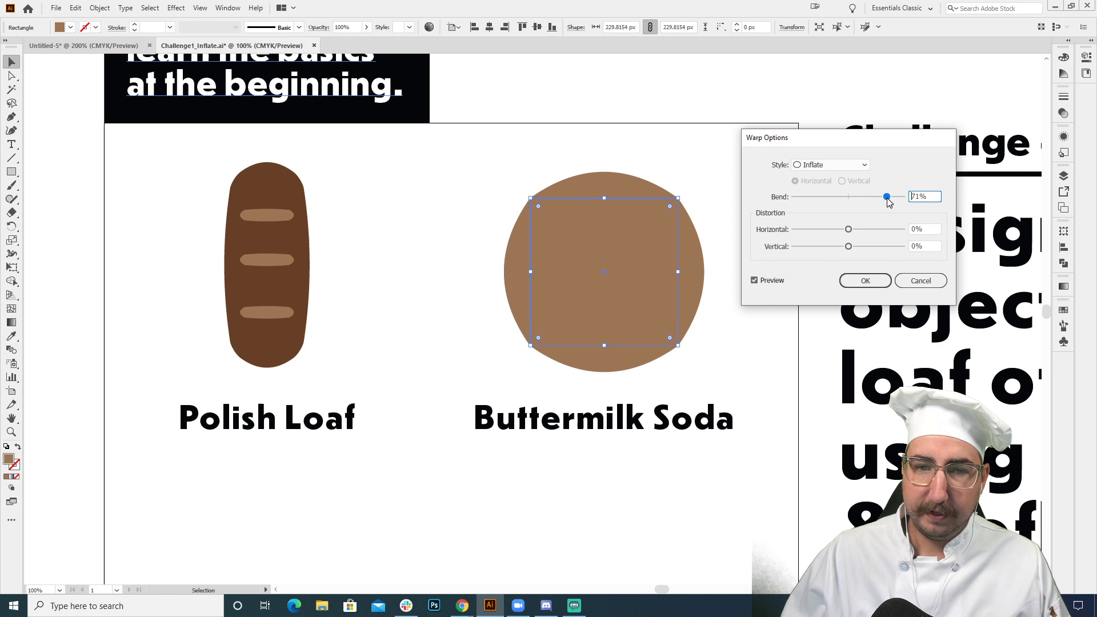
left_click(865, 281)
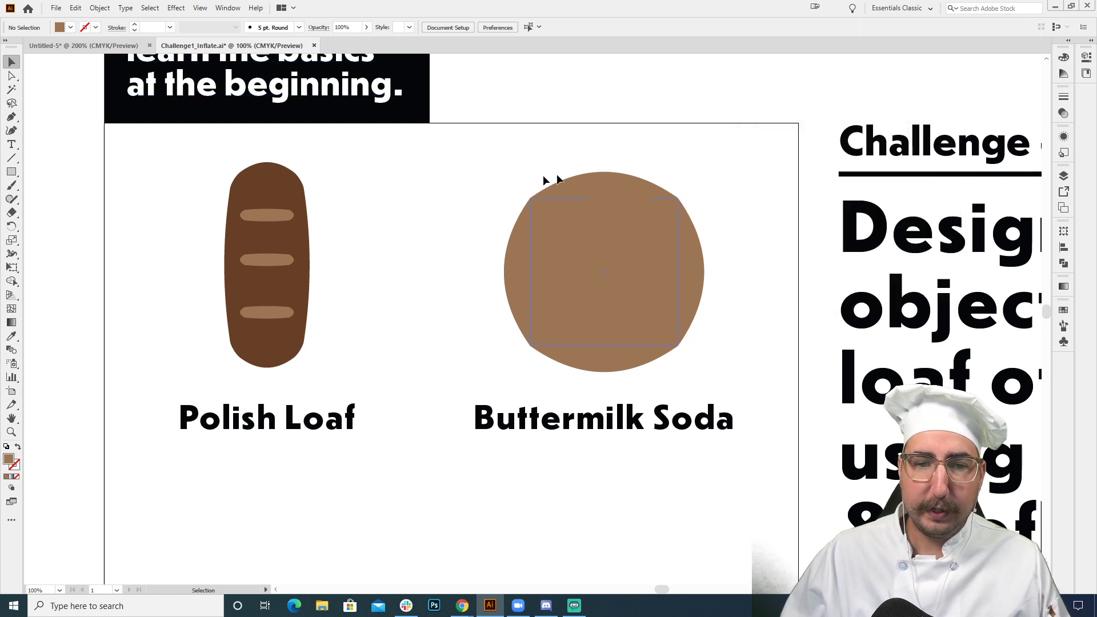
- Scale the inflated loaf shape down proportionally to a base size of about 204 px, and deselect it
key("s")
left_click_drag(780, 153, 762, 170)
key("v")
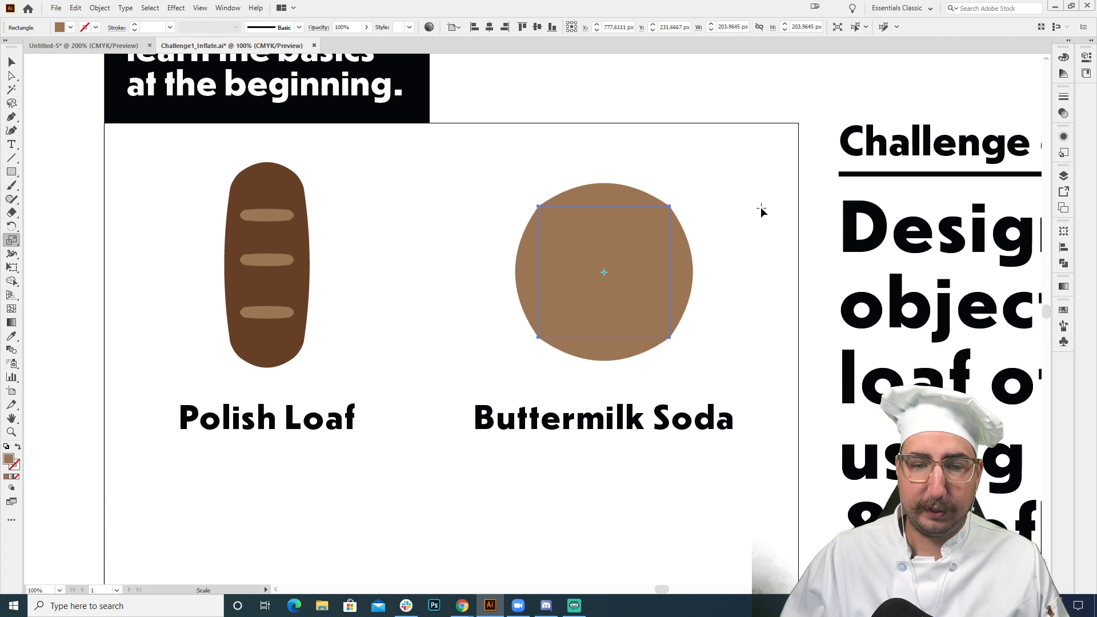
left_click(748, 215)
- Check the soda bread reference photo and draw a circle about 130 px wide from the centre of the round loaf
key("z")
left_click(507, 363, "alt")
left_click_drag(501, 370, 779, 309)
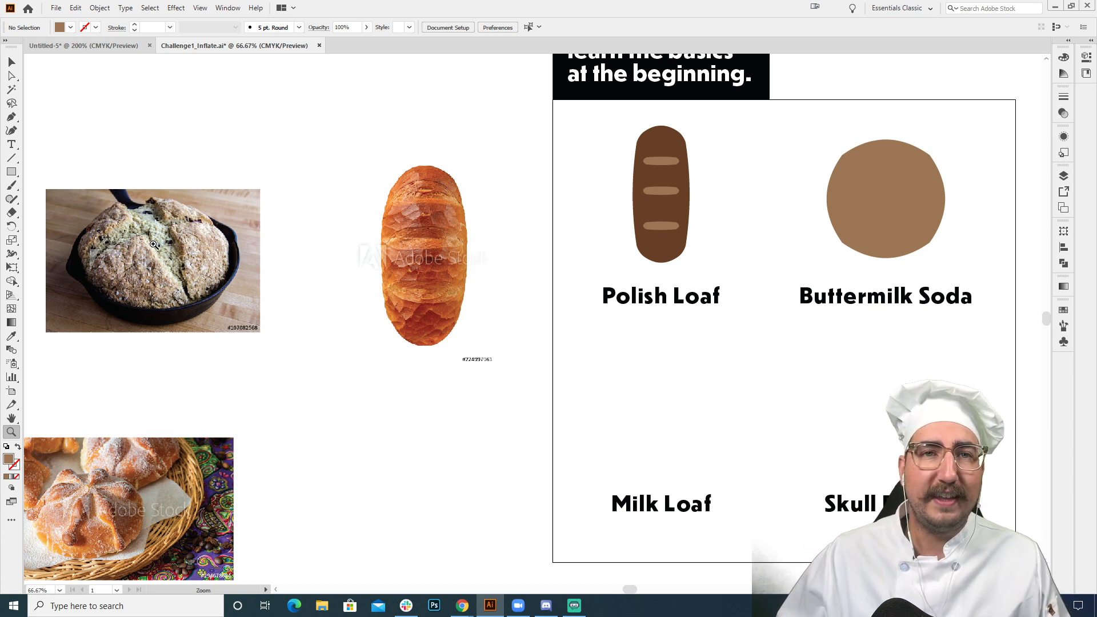
left_click_drag(624, 183, 360, 188)
left_click(660, 229)
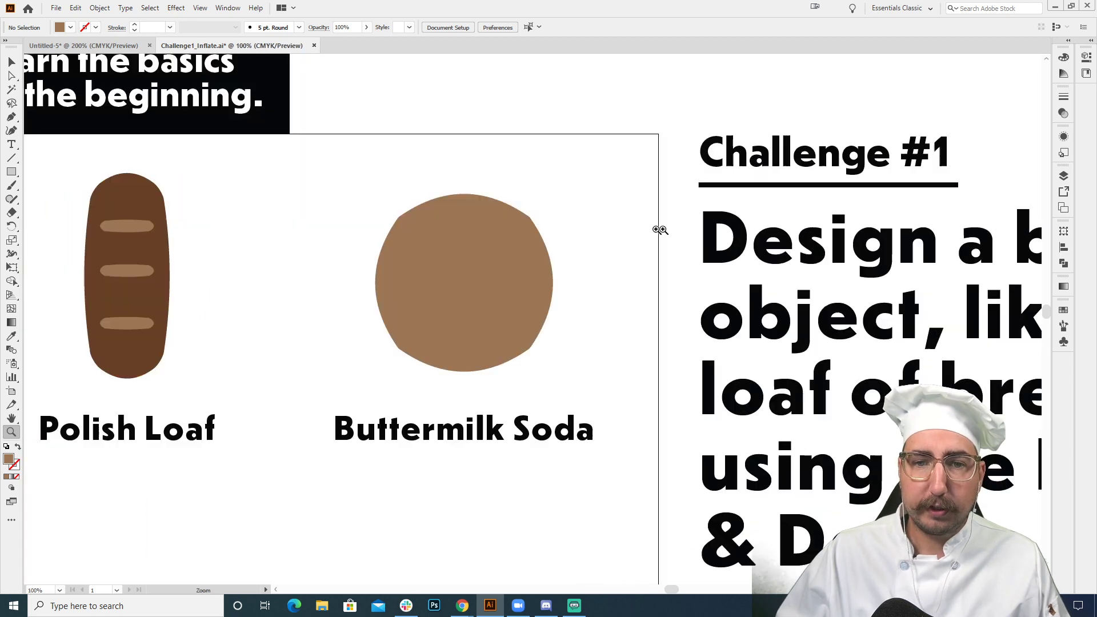
left_click(463, 292)
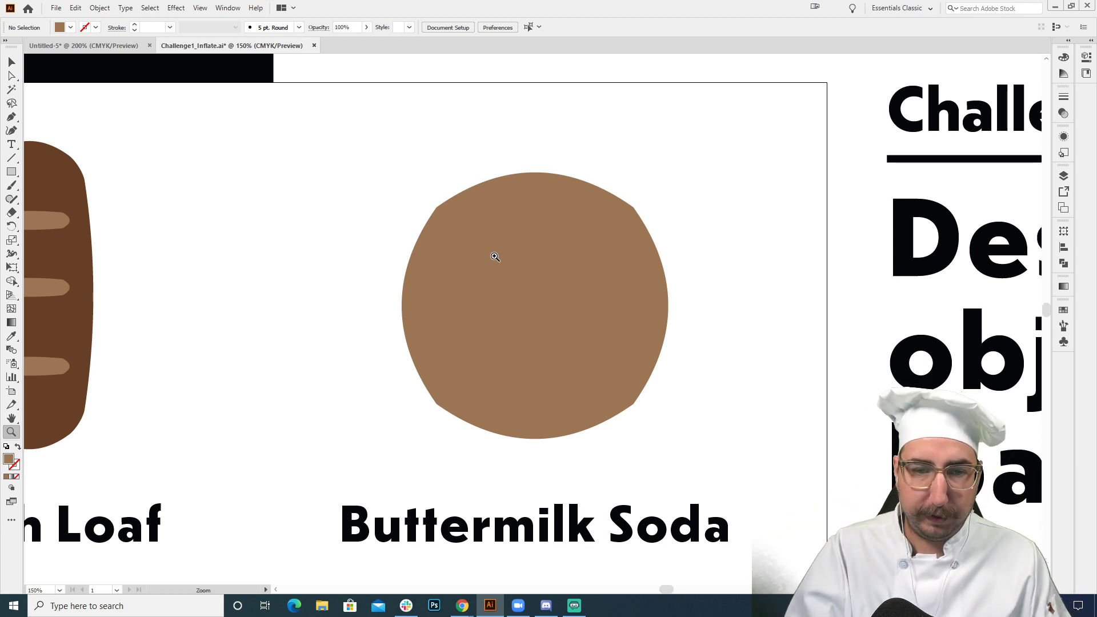
key("l")
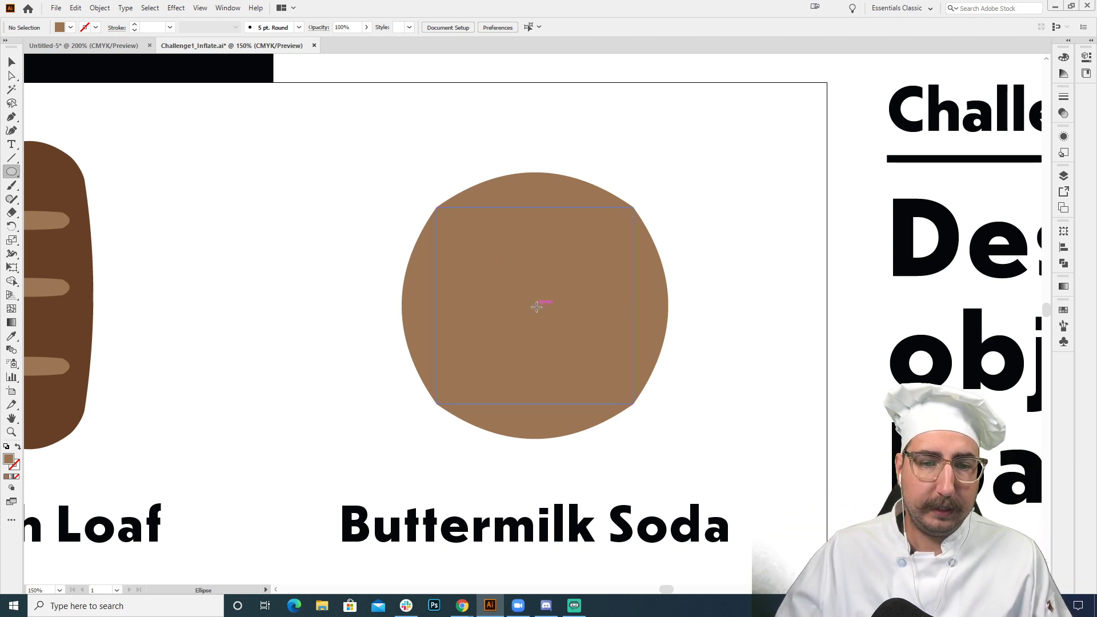
left_click_drag(535, 305, 473, 242)
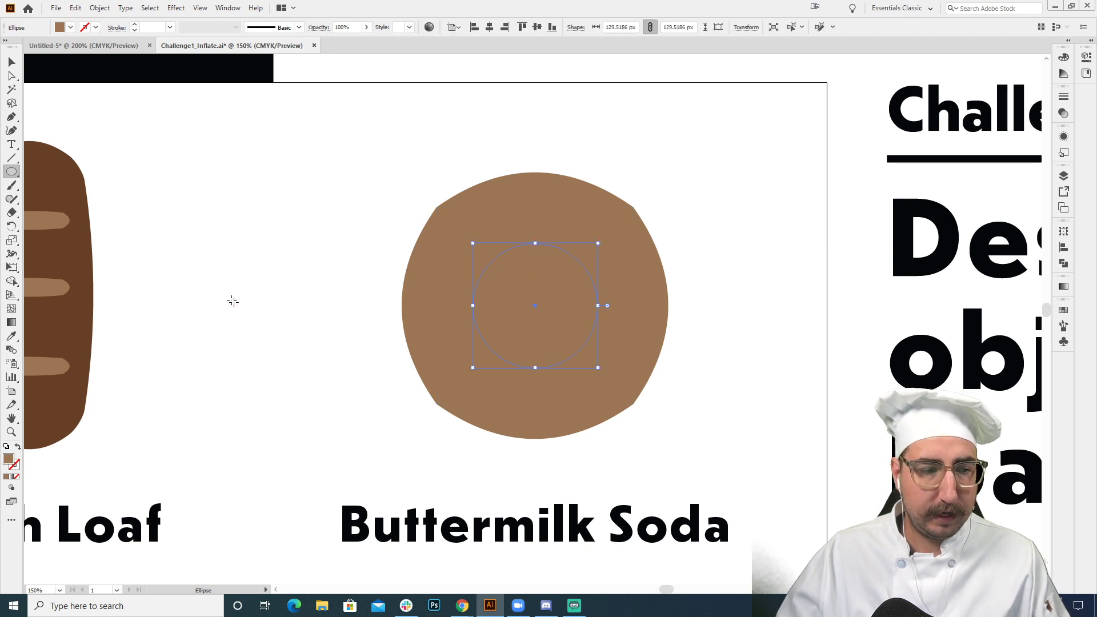
- Fill the small centre circle with the dark brown sampled from the Polish Loaf's body
key("i")
left_click(76, 252)
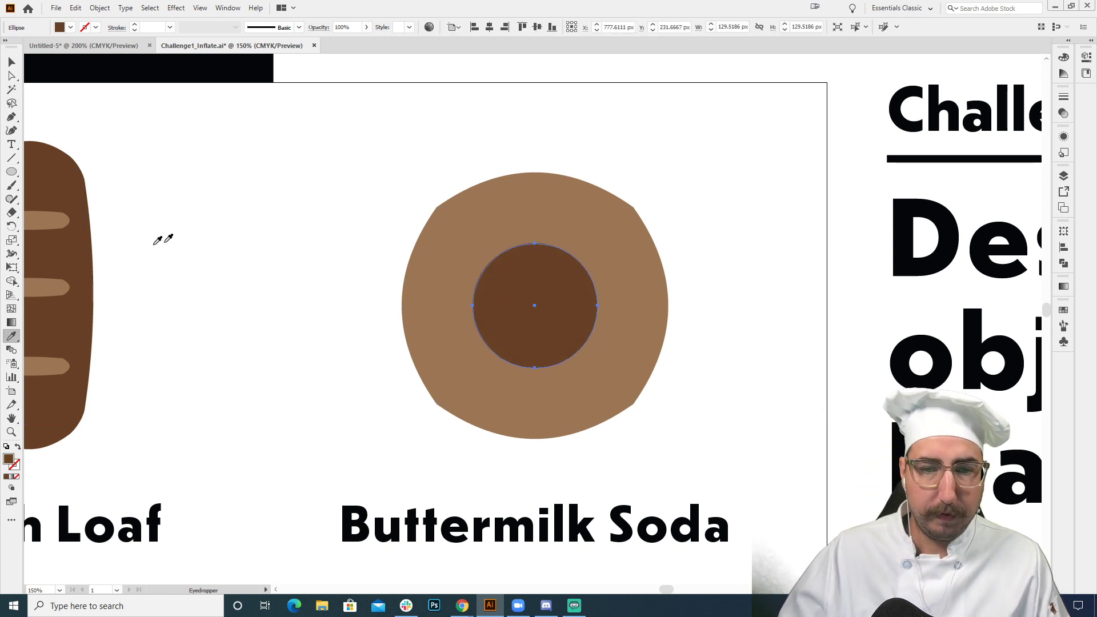
key("v")
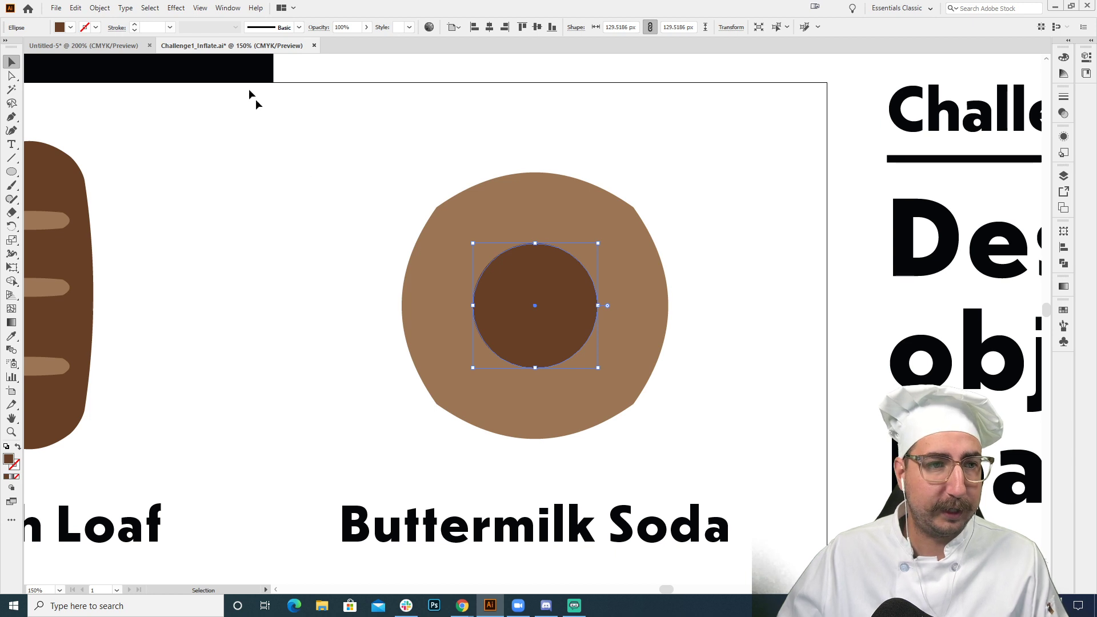
- Apply a Pucker & Bloat effect of -69% to the dark brown circle to form a four-pointed star
left_click(176, 11)
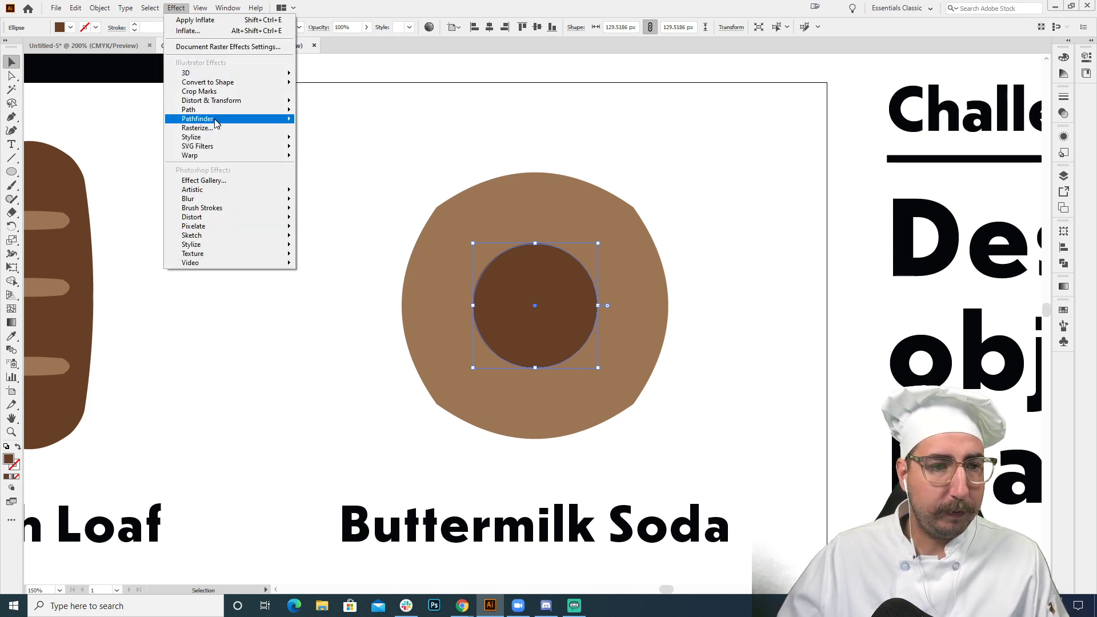
mouse_move(235, 106)
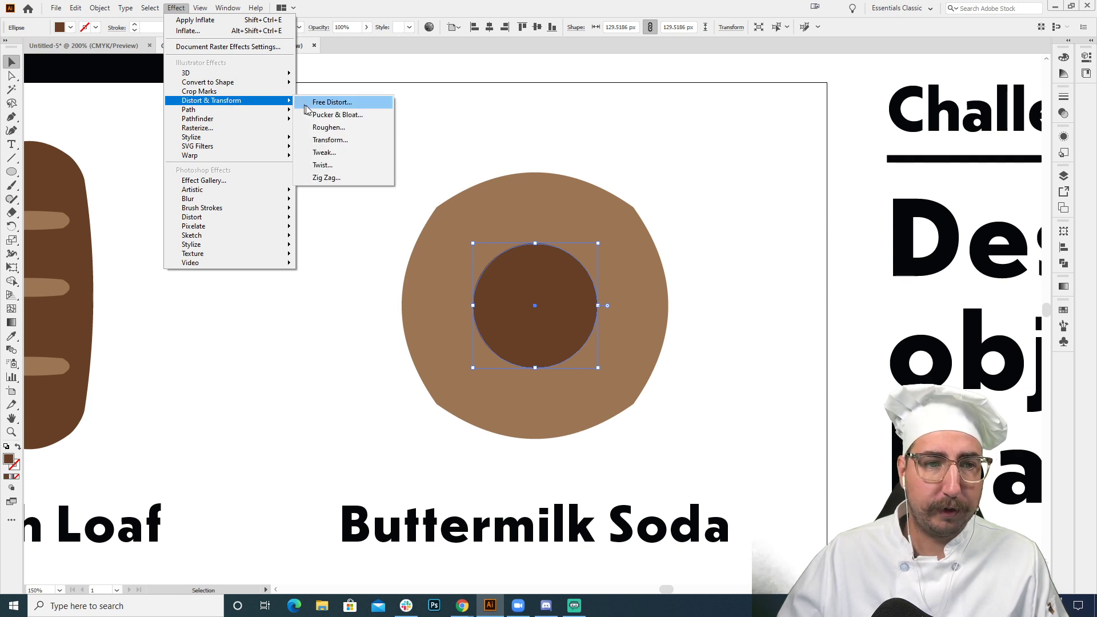
left_click(319, 117)
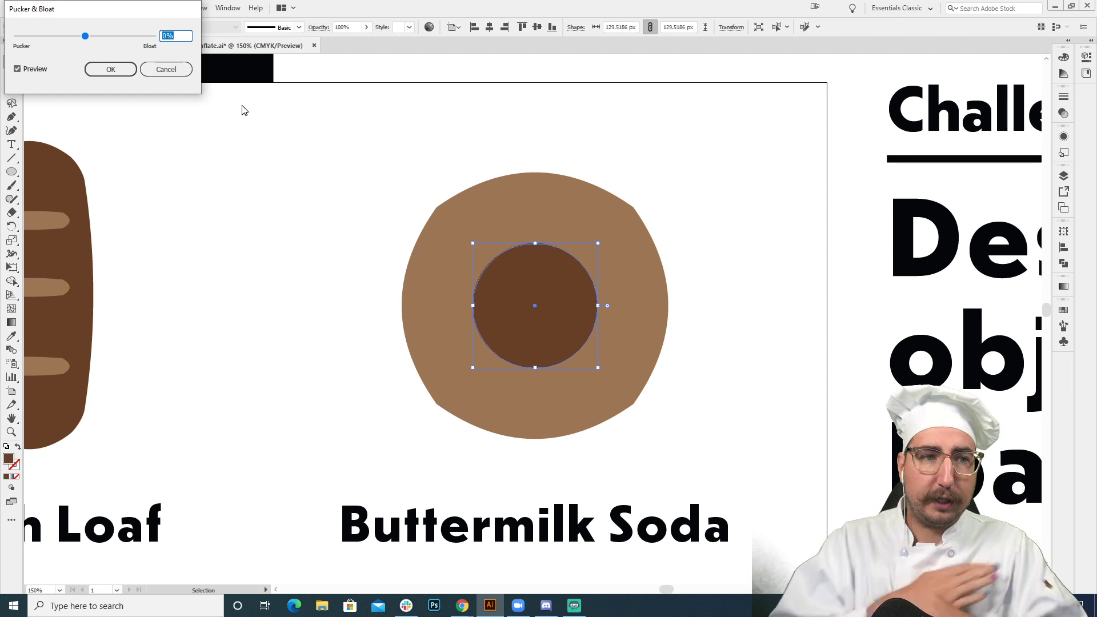
left_click(116, 37)
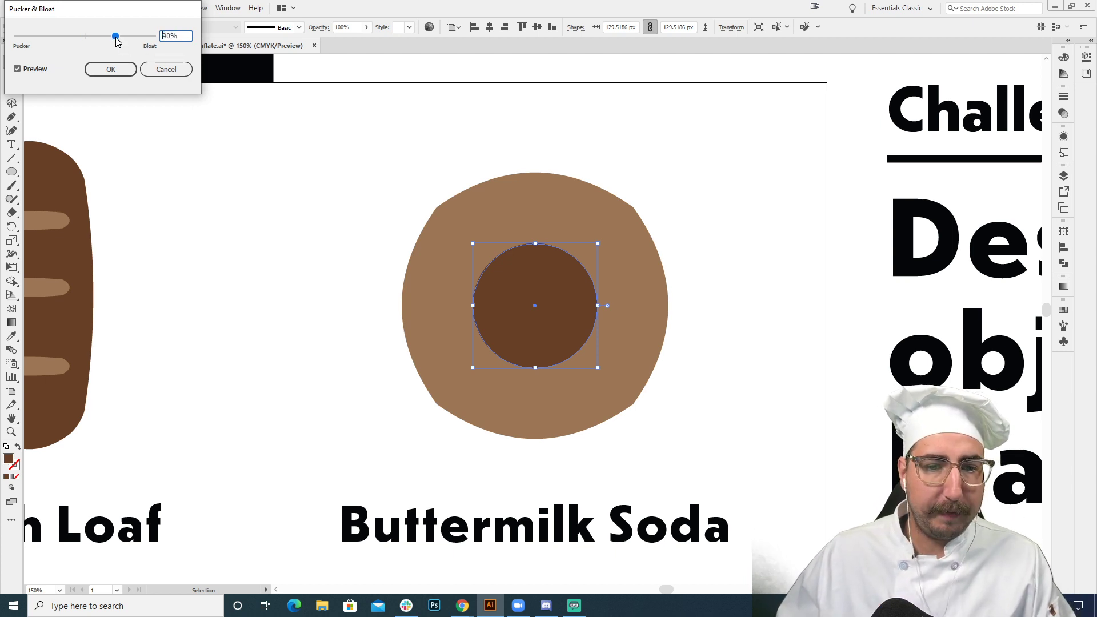
left_click_drag(116, 38, 103, 38)
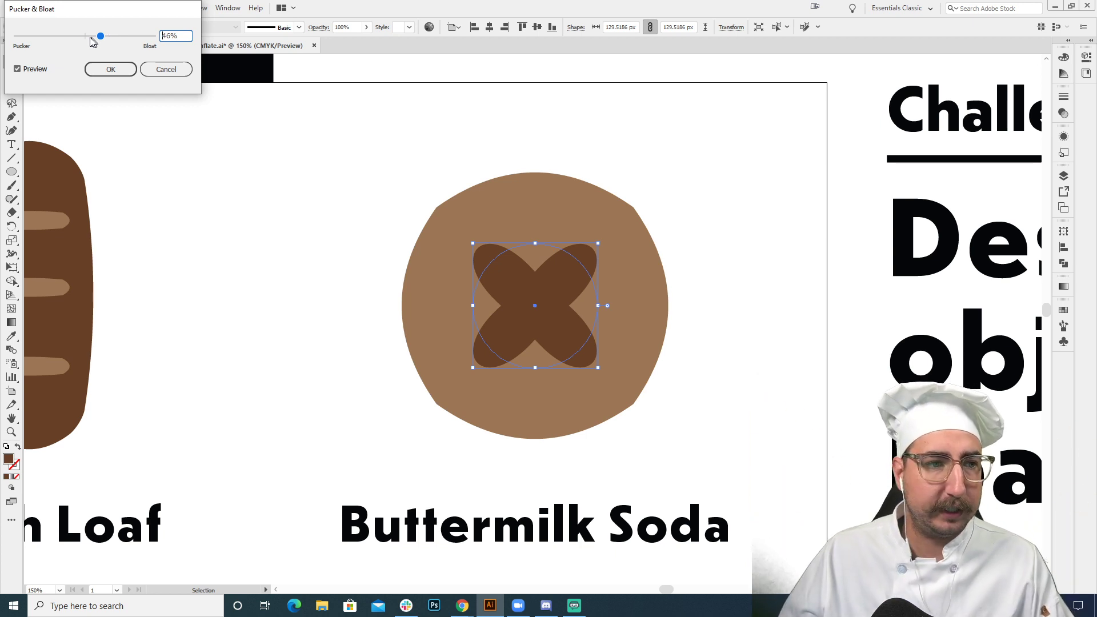
left_click_drag(90, 37, 61, 36)
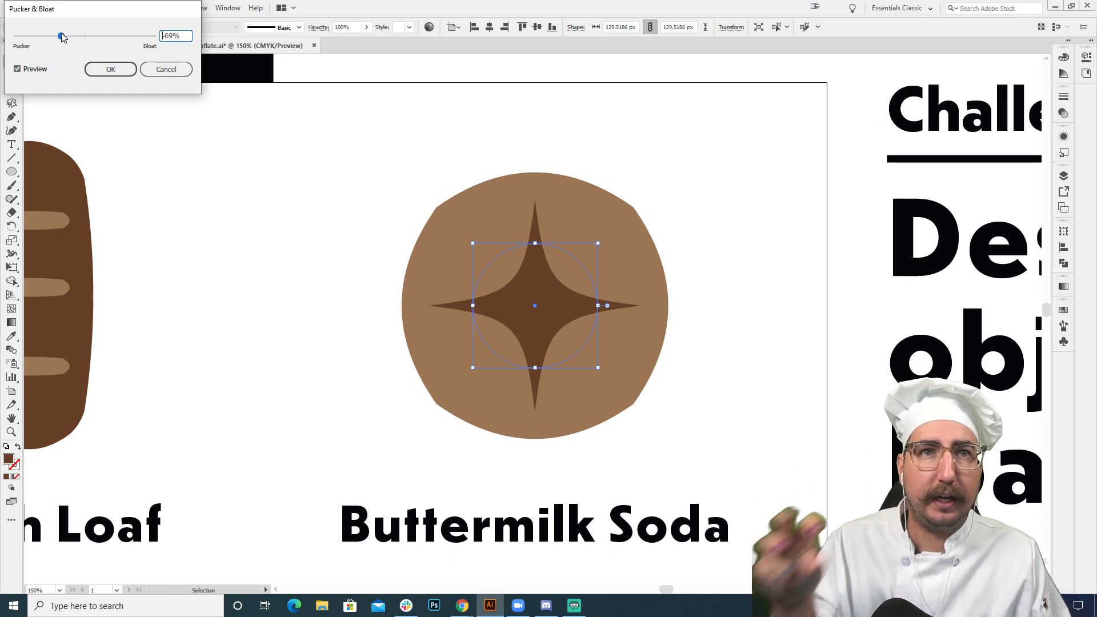
left_click(110, 69)
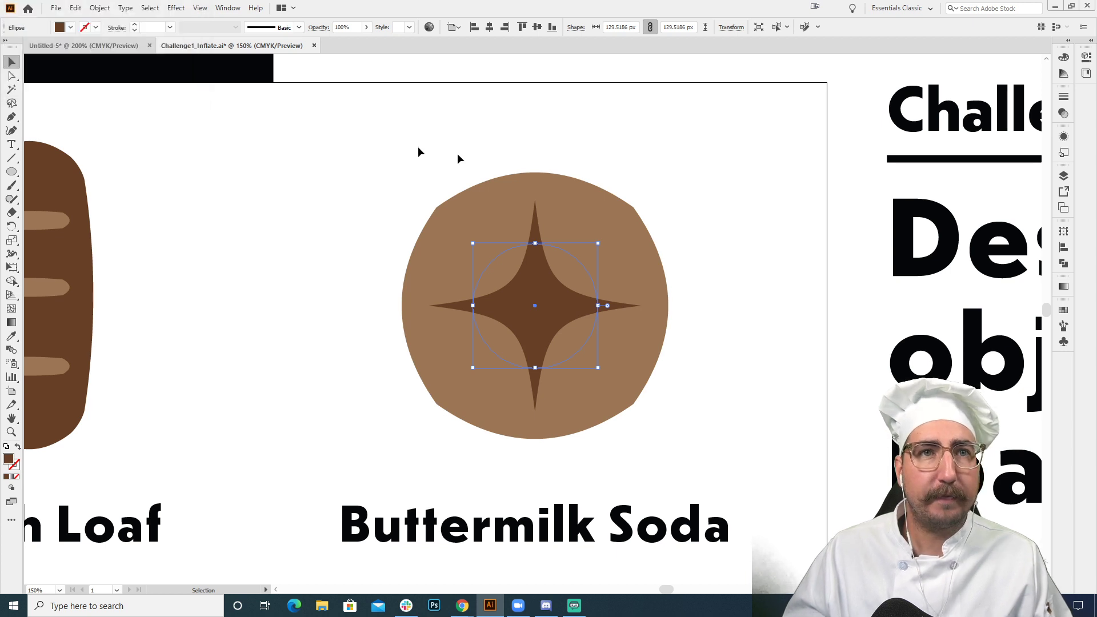
- Rotate the four-pointed star so its points lie on the loaf's diagonals, and deselect it
key("r")
left_click_drag(543, 142, 686, 159)
key("ctrl+shift+a")
- Compare the bread chart with the reference photos and examine the sugared skull bread photo up close
key("z")
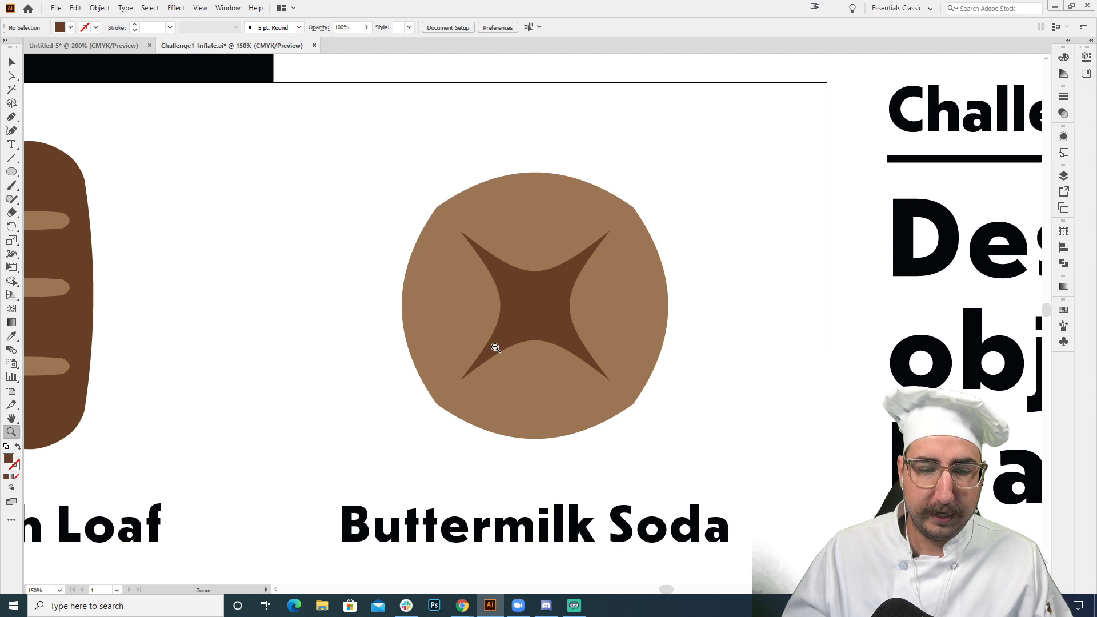
left_click(499, 331, "alt")
left_click(500, 331, "alt")
left_click_drag(522, 313, 710, 228)
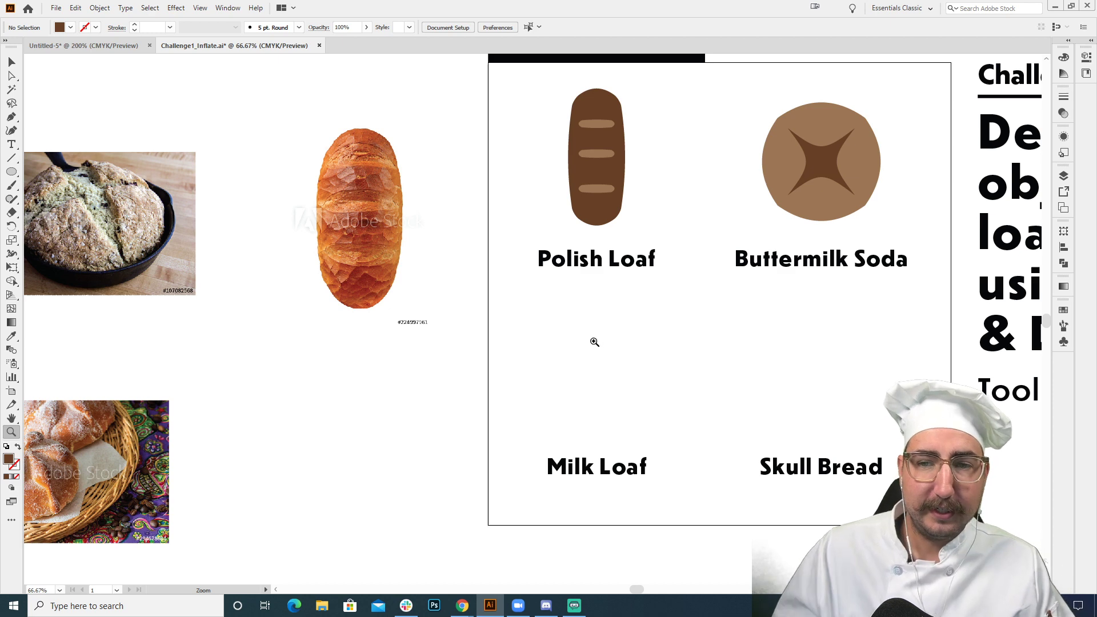
left_click_drag(588, 328, 605, 294)
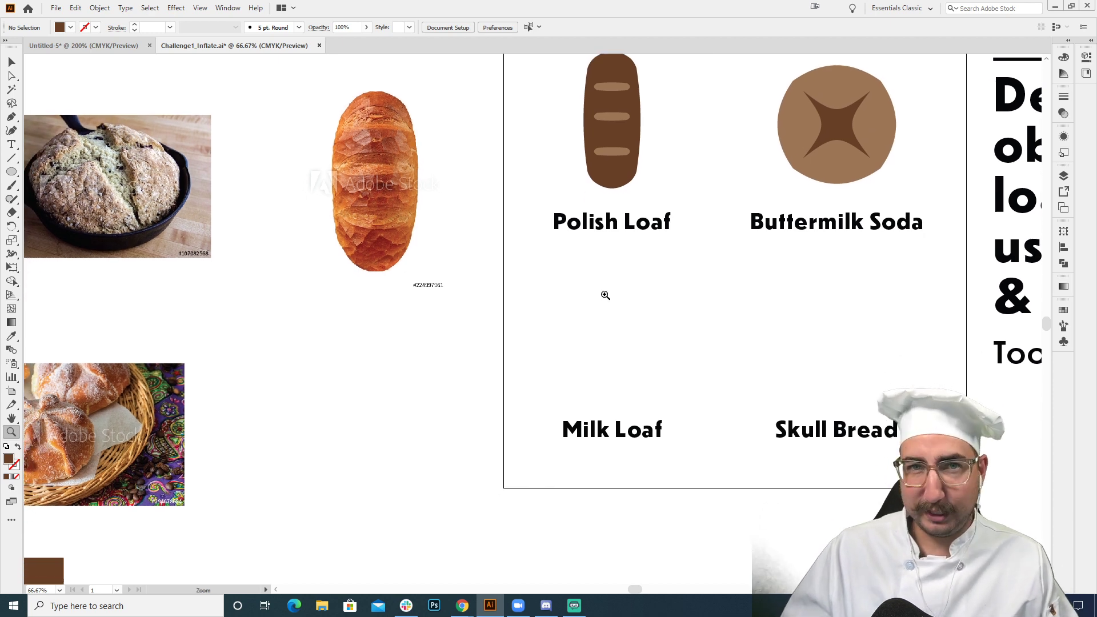
left_click_drag(465, 328, 561, 287)
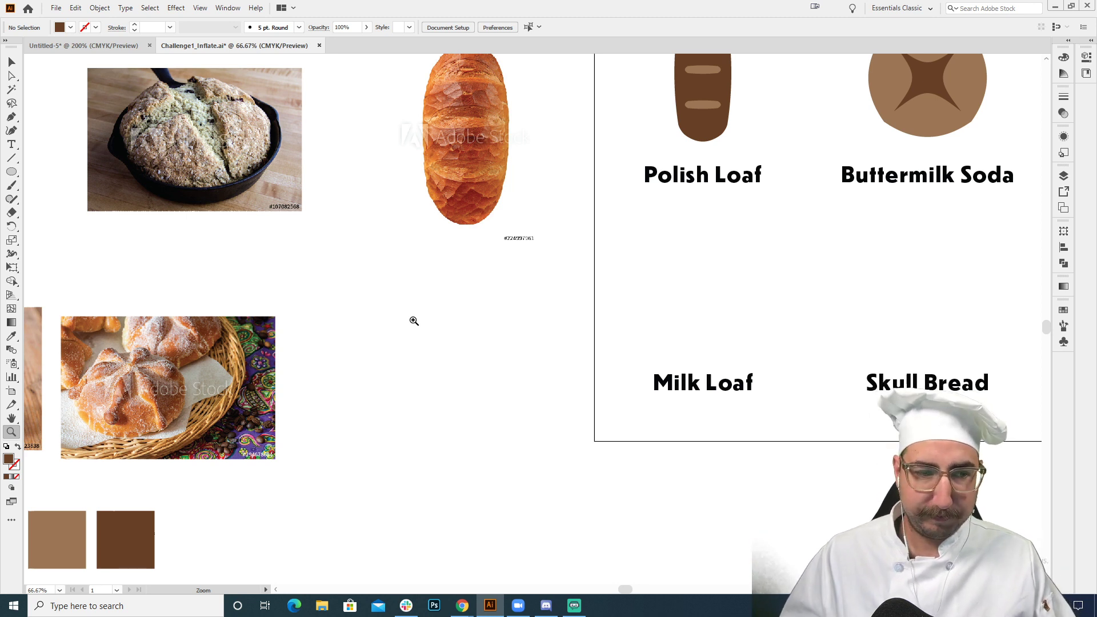
left_click(409, 326)
left_click(448, 299)
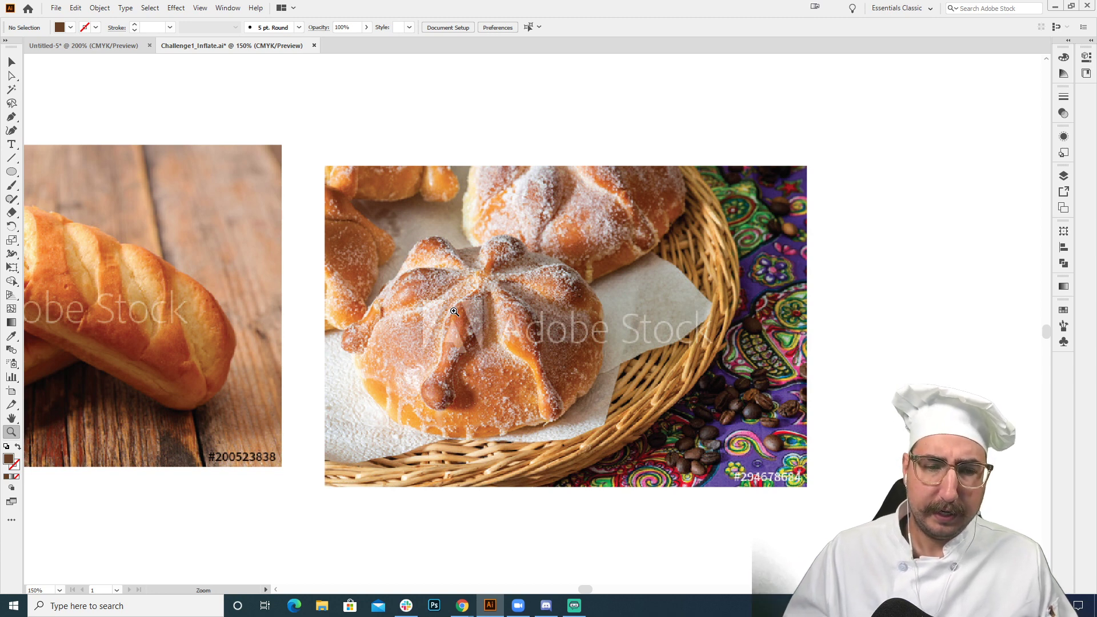
left_click(627, 306, "alt")
left_click(578, 297, "alt")
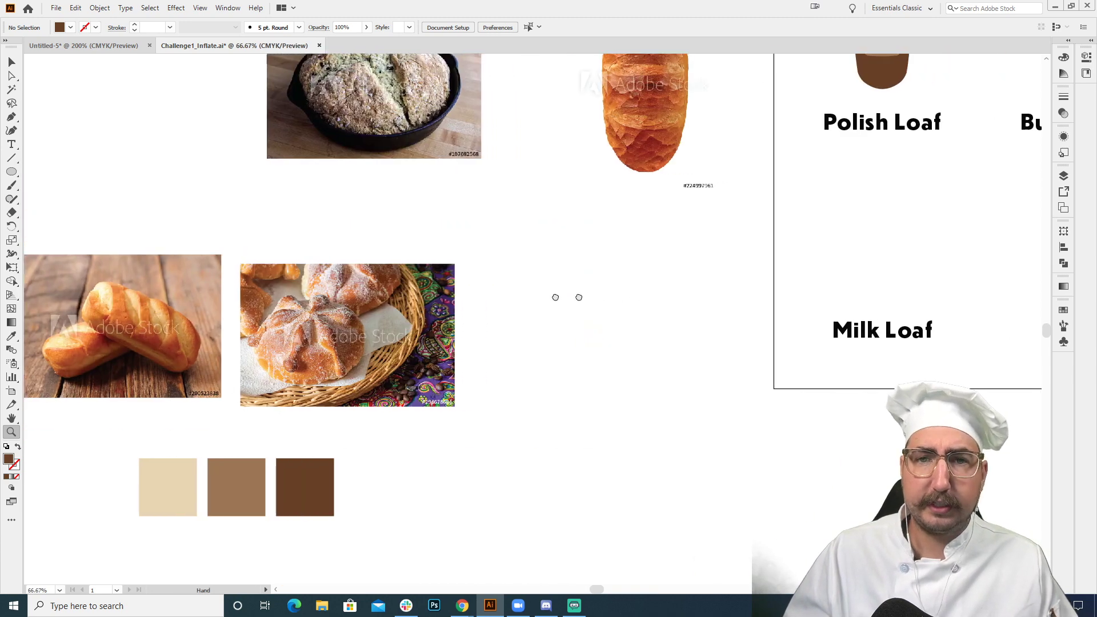
- Draw a circle about 268 px wide in the empty space above the Skull Bread label
left_click_drag(577, 296, 311, 367)
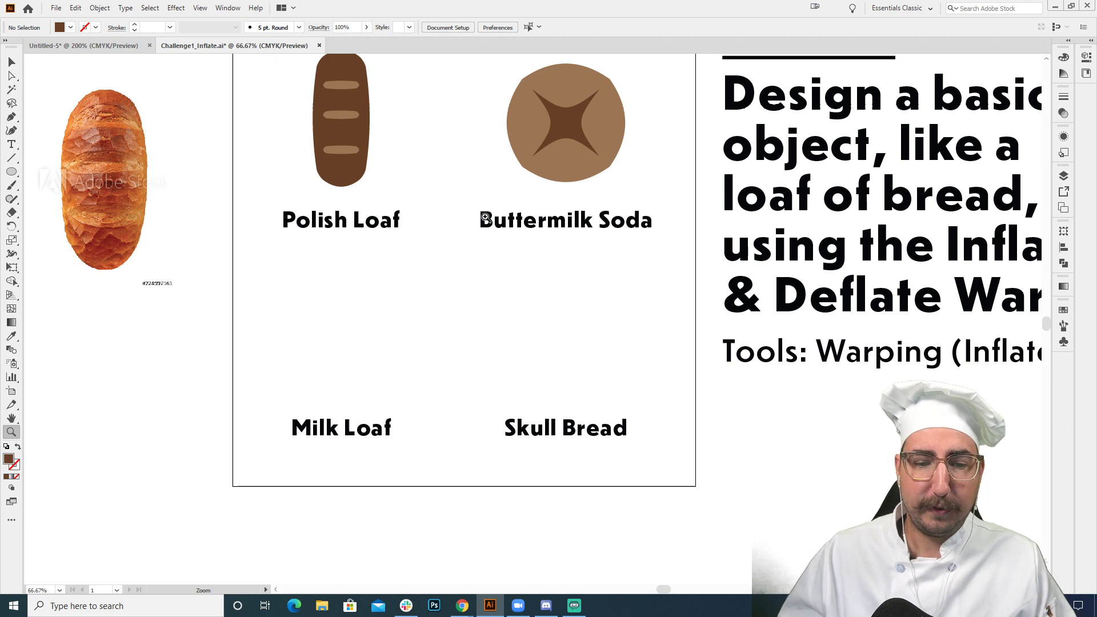
key("v")
left_click_drag(331, 363, 656, 336)
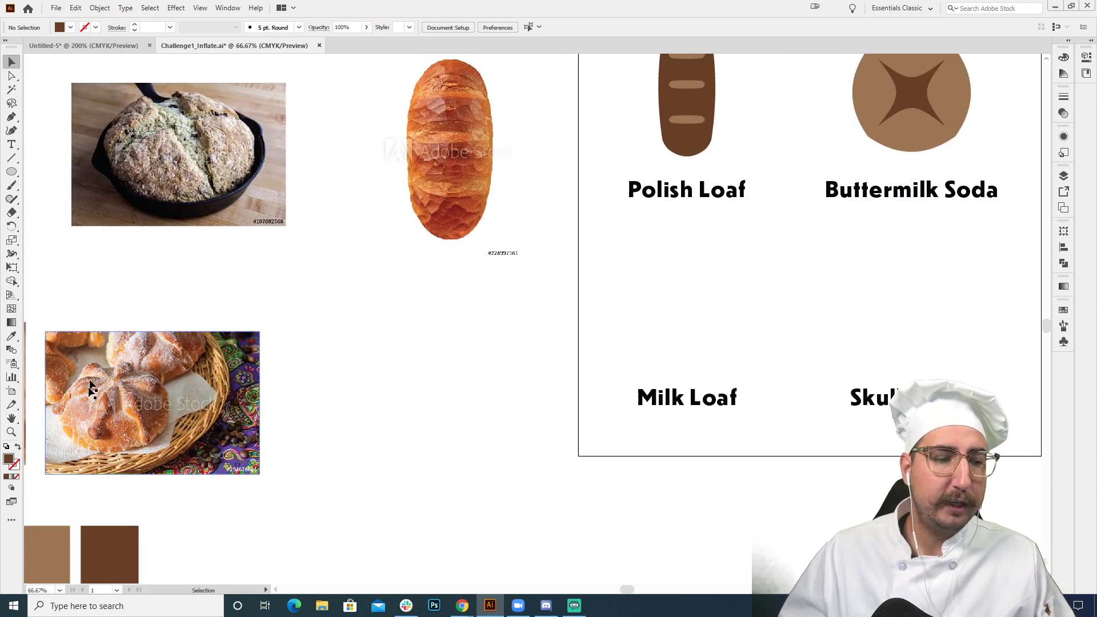
left_click_drag(91, 382, 39, 384)
left_click_drag(344, 188, 86, 209)
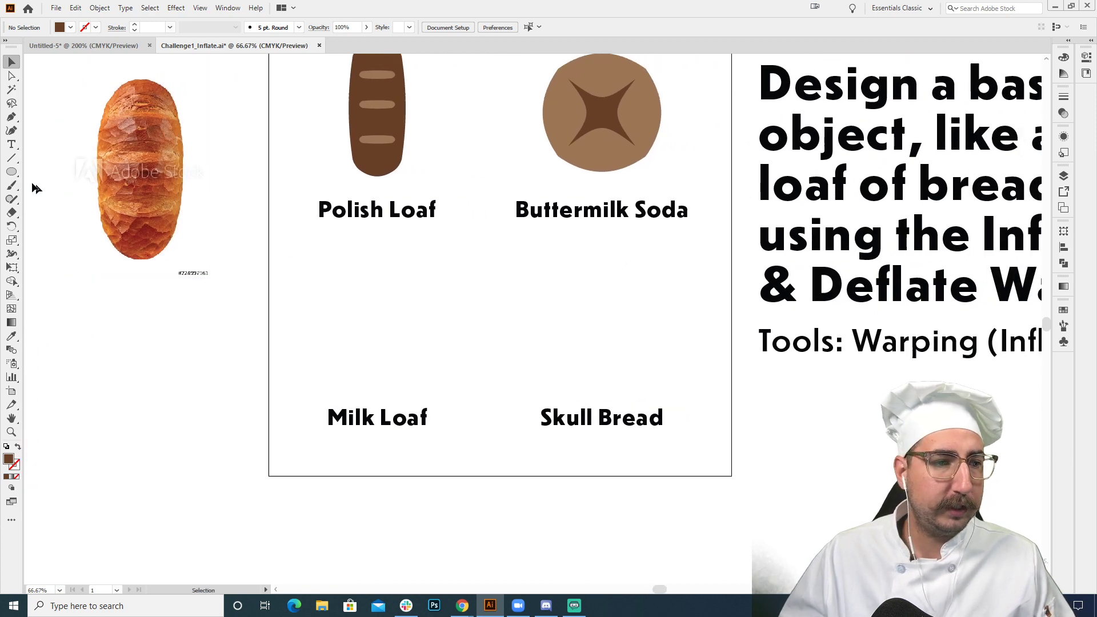
left_click(12, 172)
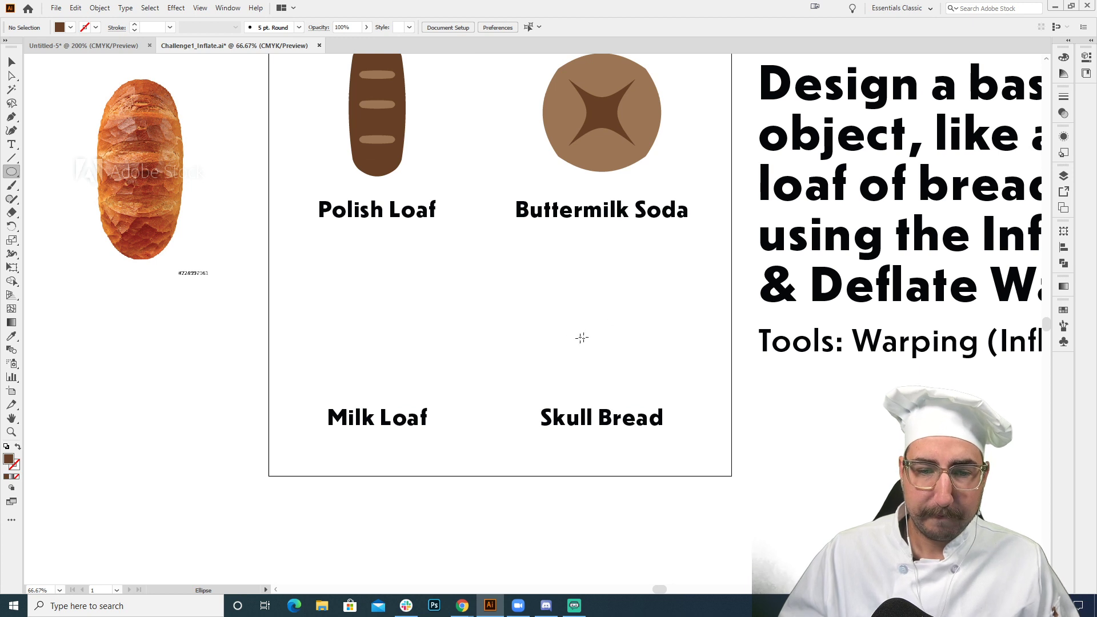
left_click_drag(601, 329, 544, 276)
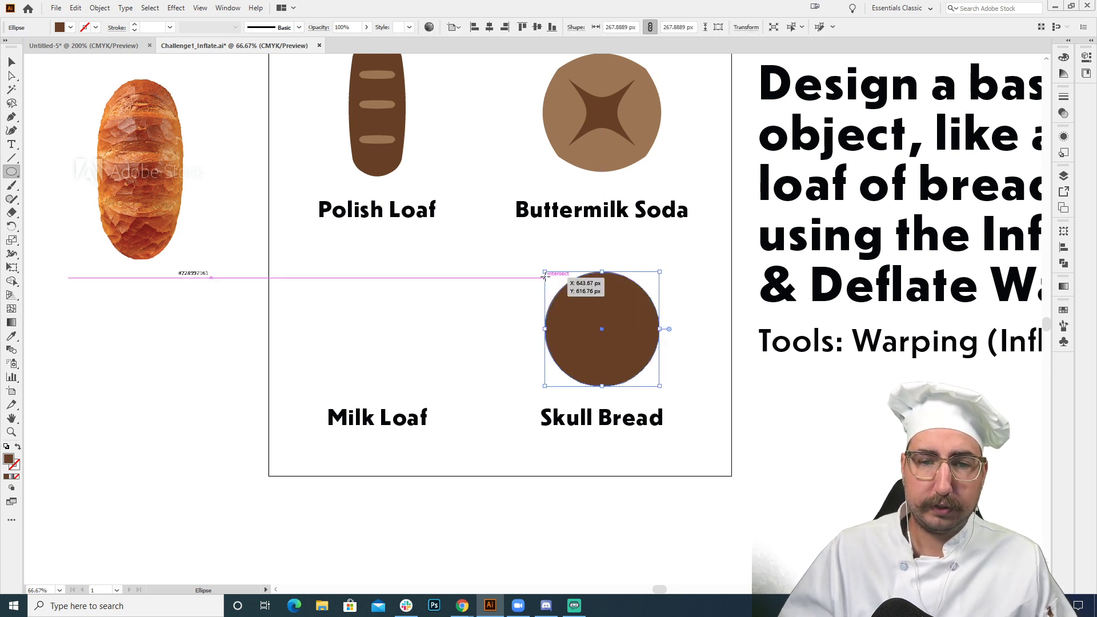
- Fill the Skull Bread circle with the cream colour sampled from the swatches below the reference photos
key("i")
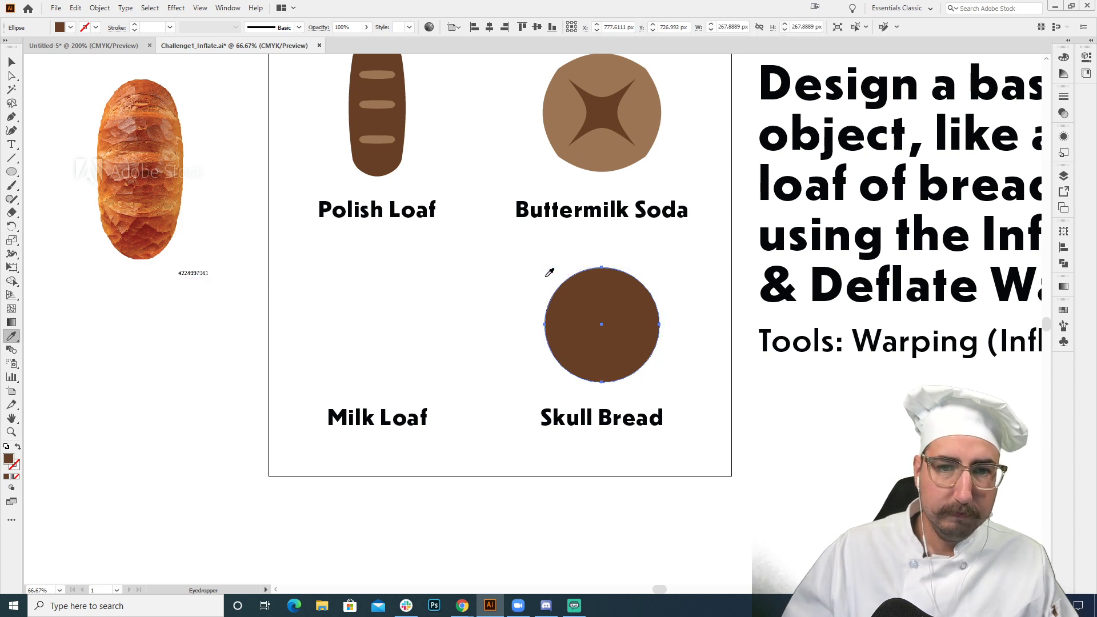
scroll(418, 338, "down", 5)
left_click_drag(250, 370, 647, 371)
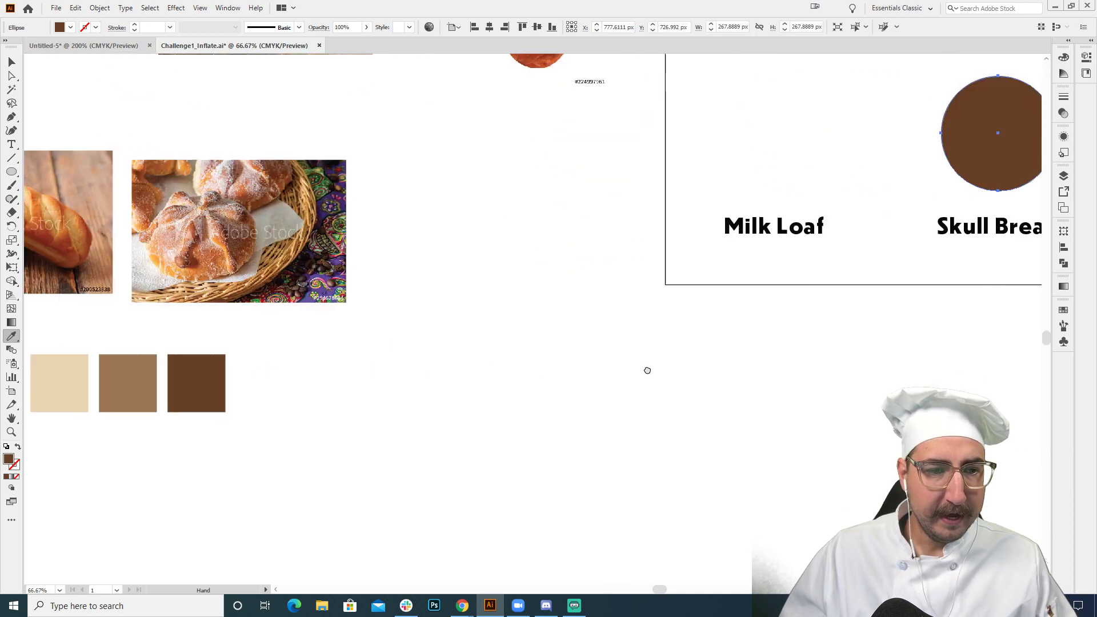
left_click(54, 374)
left_click_drag(560, 273, 508, 300)
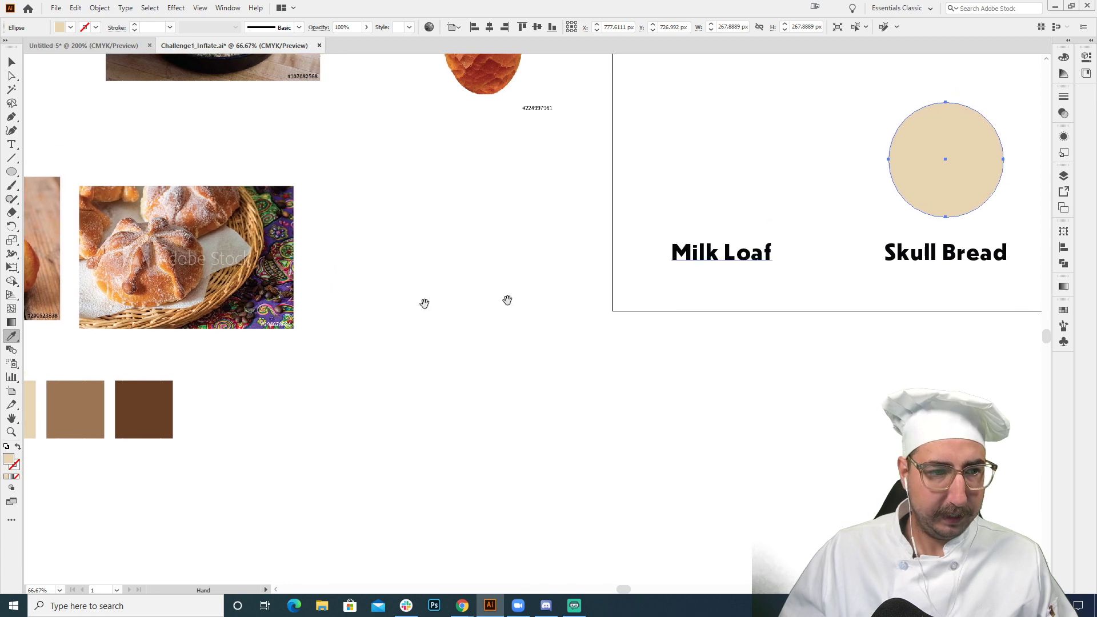
left_click_drag(718, 216, 354, 343)
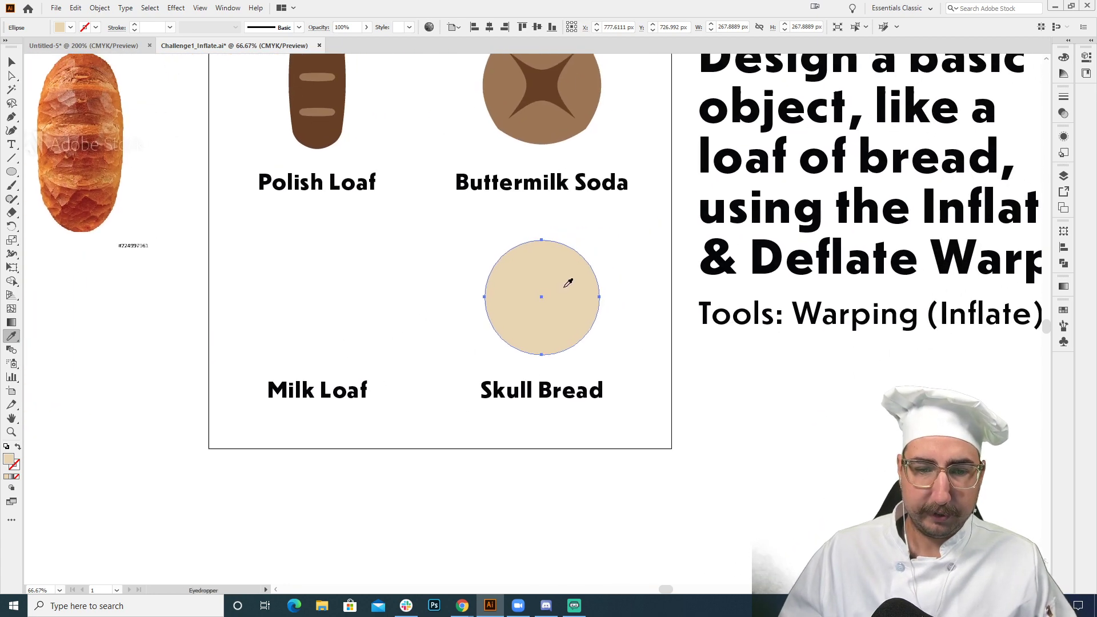
- Move the sugared skull bread reference photo directly below the Skull Bread cell of the chart
key("z")
left_click(565, 314)
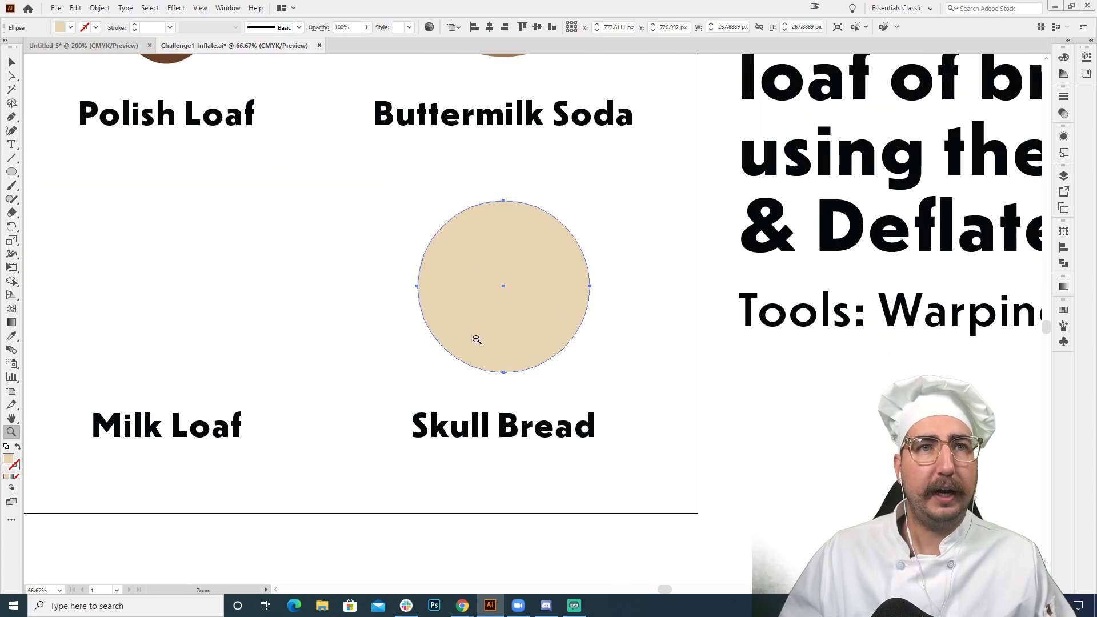
left_click(477, 340, "alt")
left_click_drag(500, 321, 640, 277)
key("v")
left_click_drag(210, 316, 813, 423)
- Inspect the basic shapes behind the loaves in outline view and return to preview
key("z")
left_click(713, 240)
left_click_drag(713, 240, 730, 331)
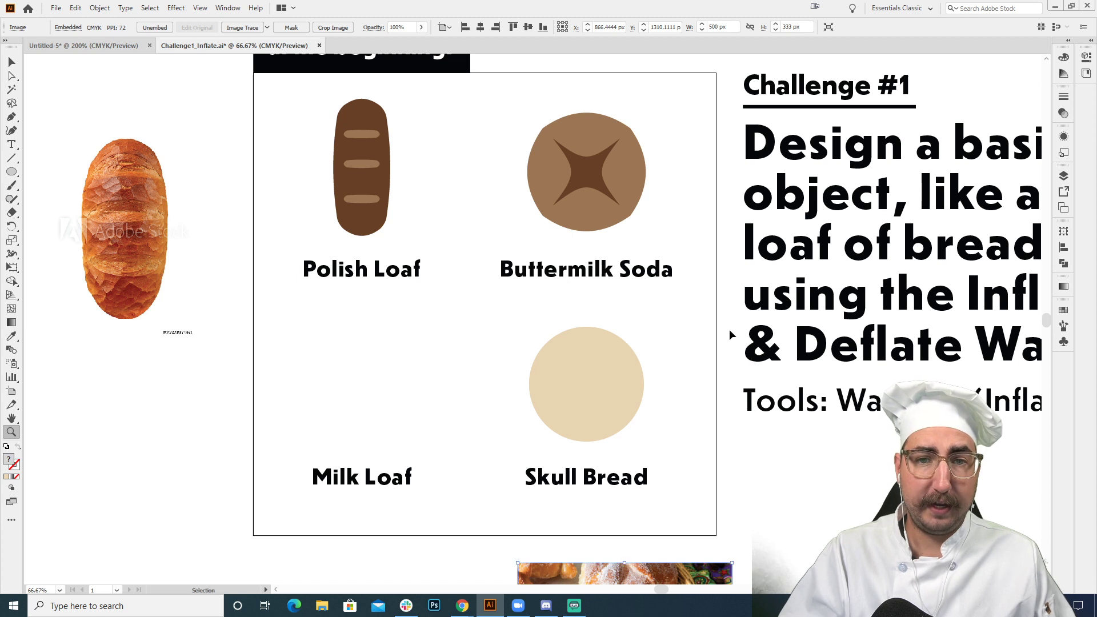
key("ctrl+y")
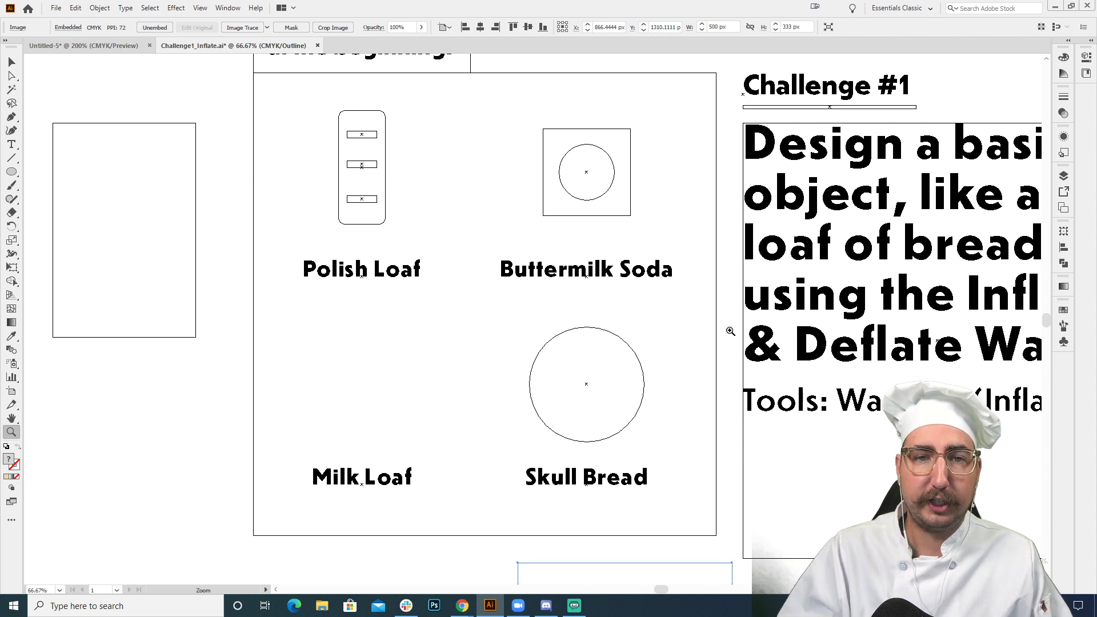
key("ctrl+y")
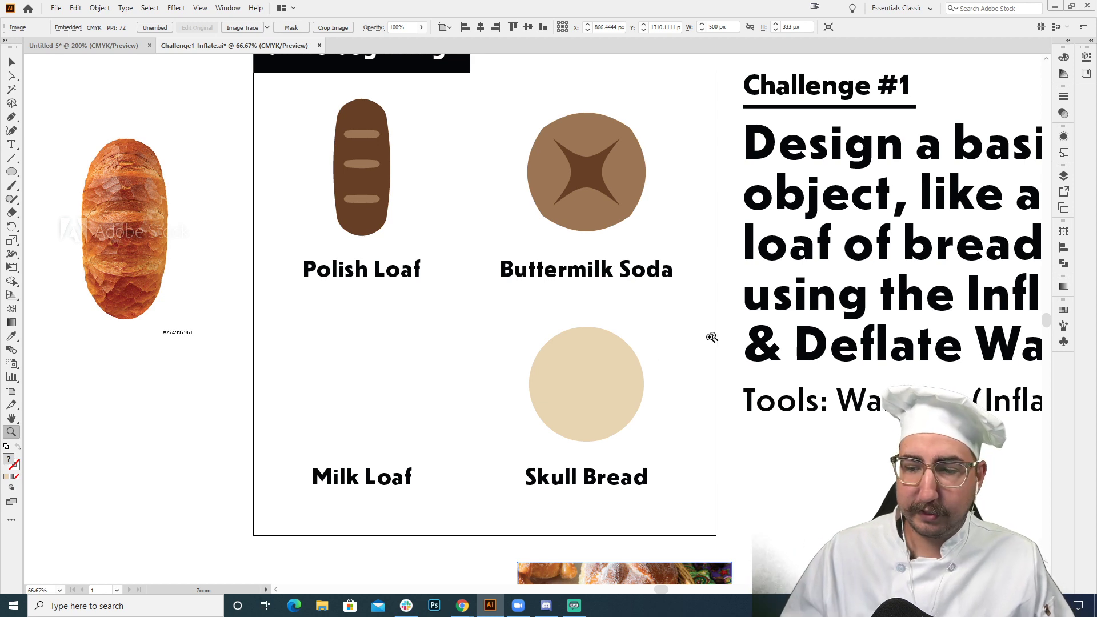
left_click(597, 388)
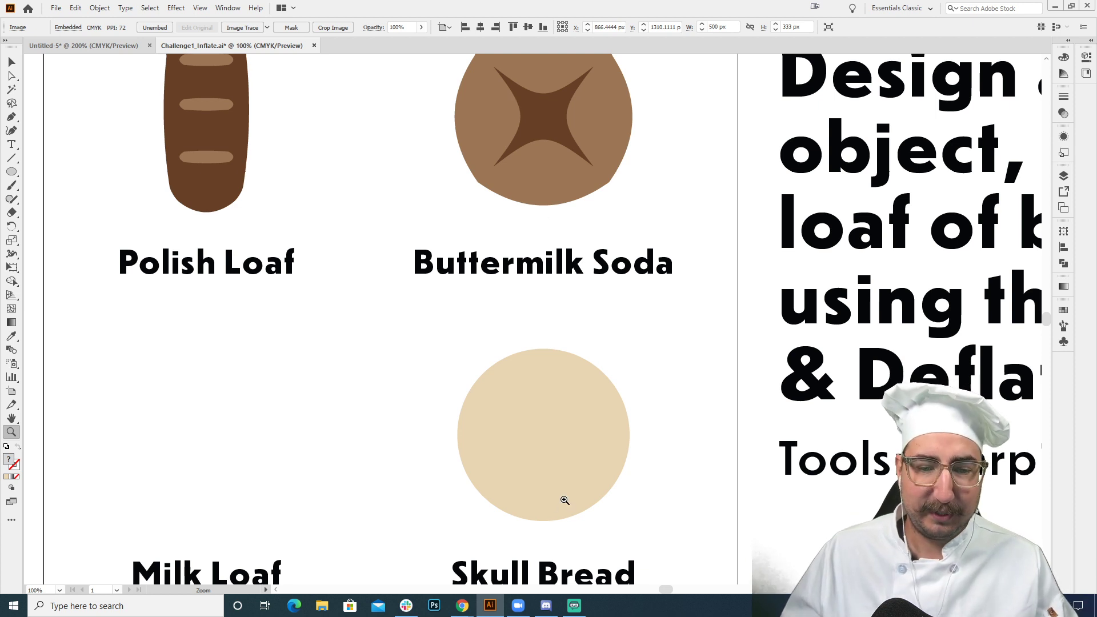
left_click_drag(566, 487, 585, 417)
key("v")
left_click(588, 411)
key("s")
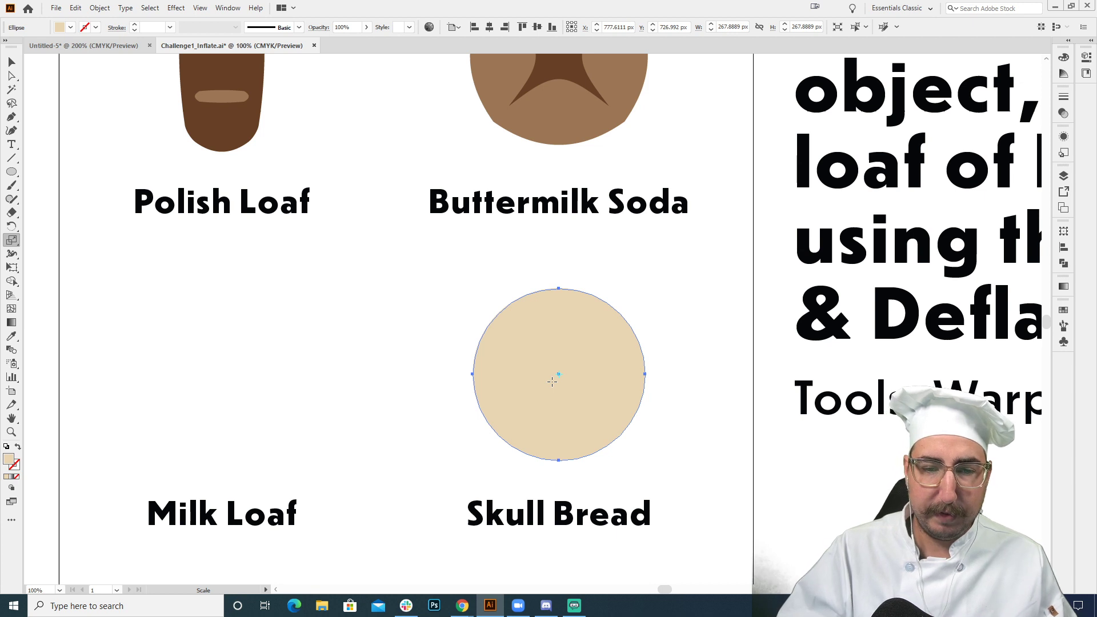
key("v")
left_click(694, 284)
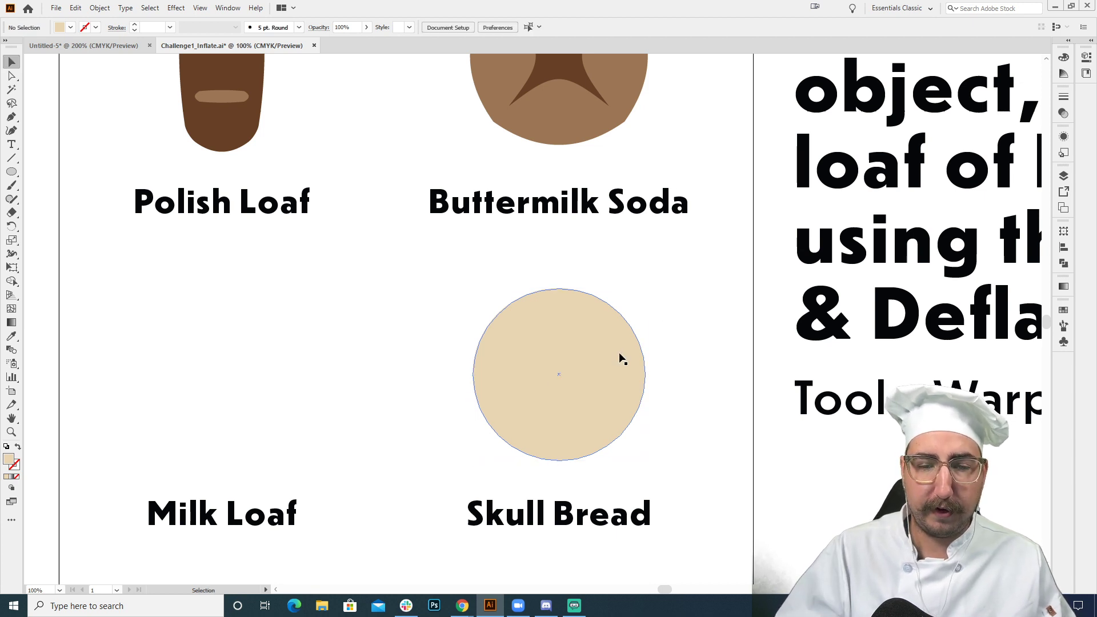
- Draw a concentric circle about 155 px wide inside the cream circle and fill it with the sampled medium brown
key("l")
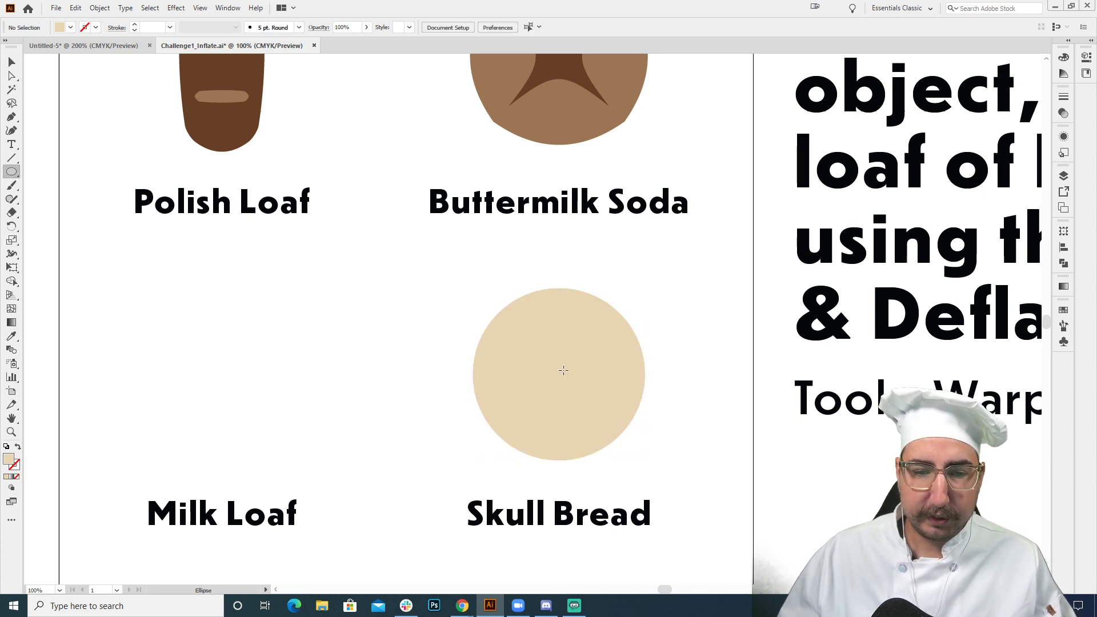
left_click_drag(559, 374, 509, 324)
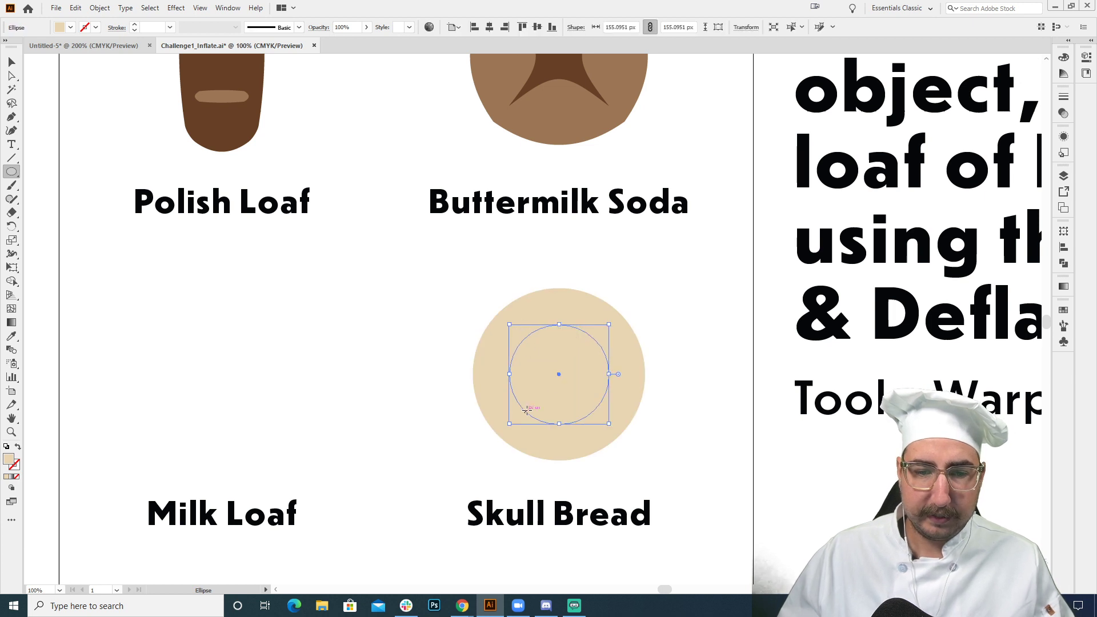
key("ctrl+minus")
key("ctrl+minus")
key("i")
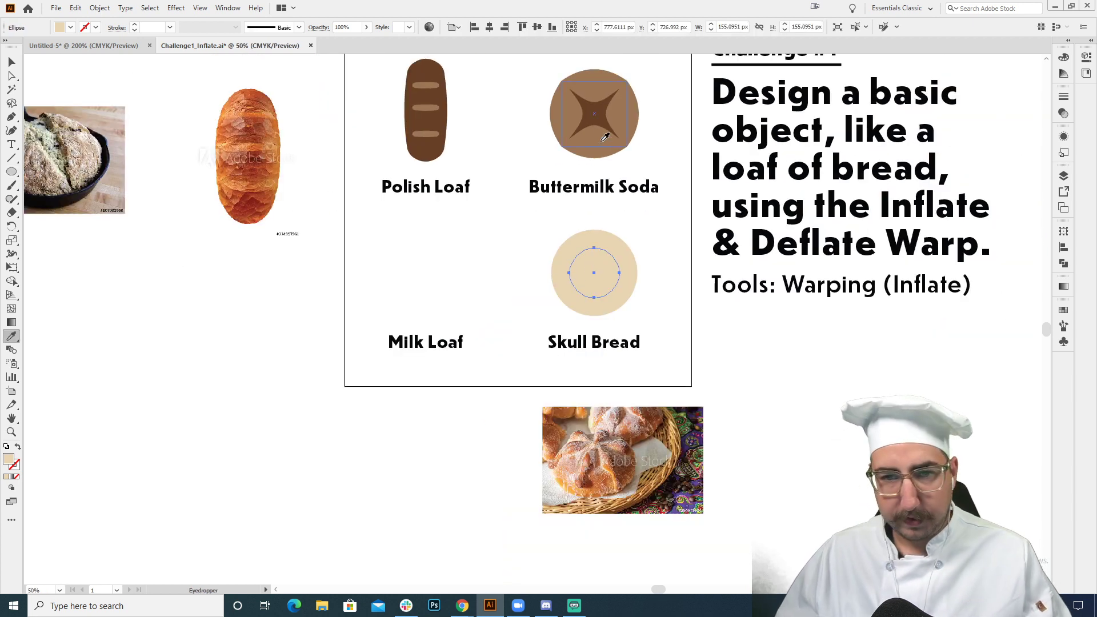
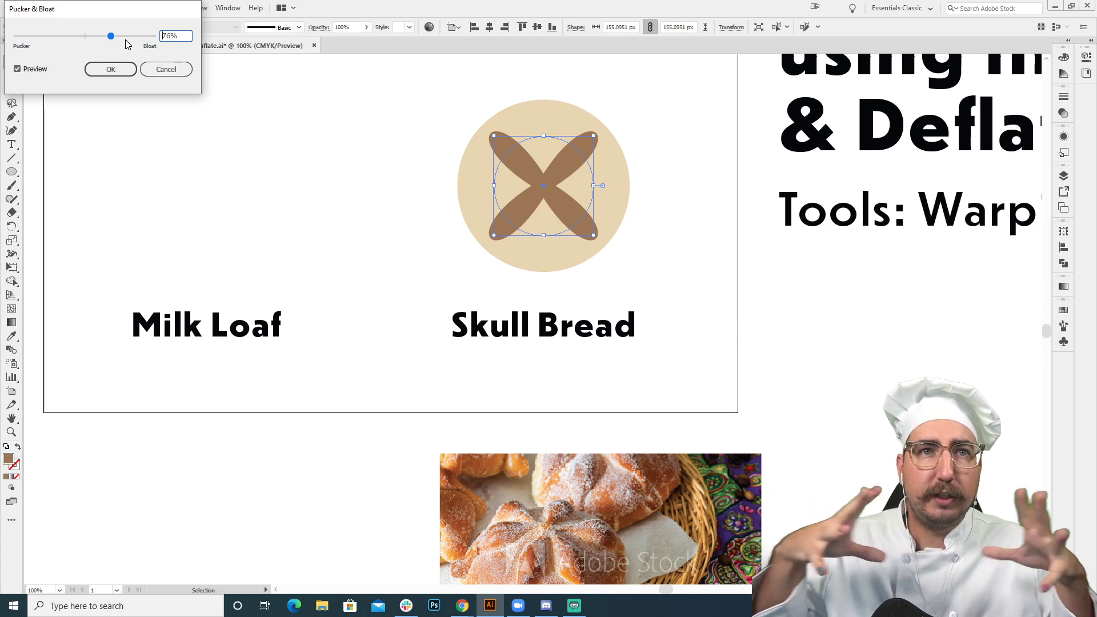
- Apply a Pucker & Bloat effect of 76% to the inner brown circle to form four petals, and deselect it
left_click(111, 69)
left_click(434, 182)
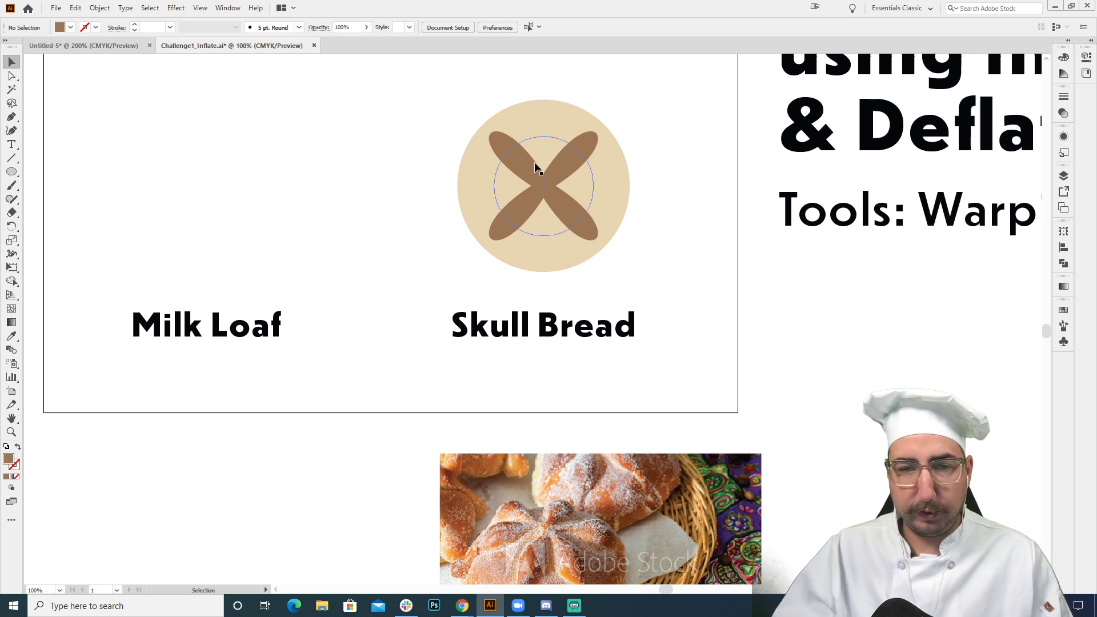
- Draw a medium brown circle about 75 px wide at the centre of the four petals, and deselect it
key("l")
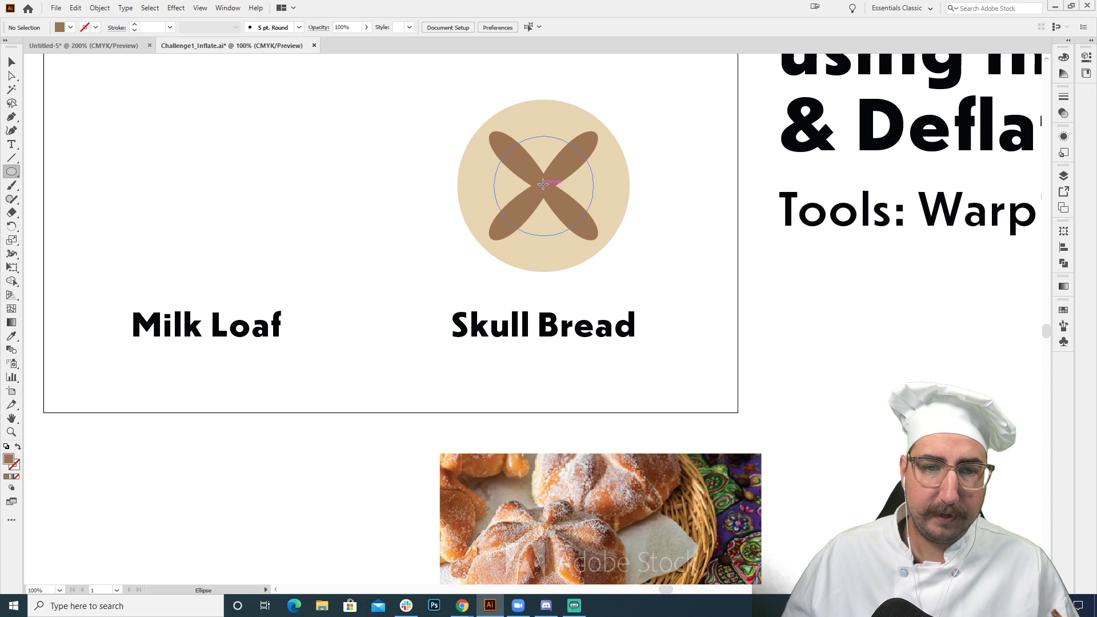
left_click_drag(541, 186, 519, 165)
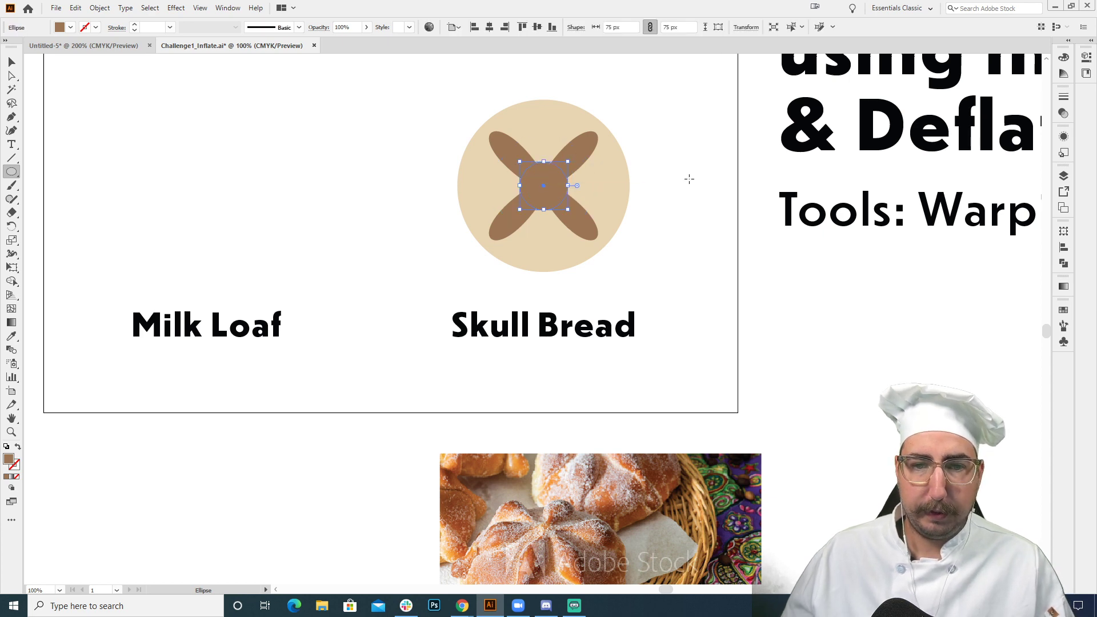
key("ctrl+shift+a")
key("z")
left_click(549, 247, "alt")
left_click(527, 264, "alt")
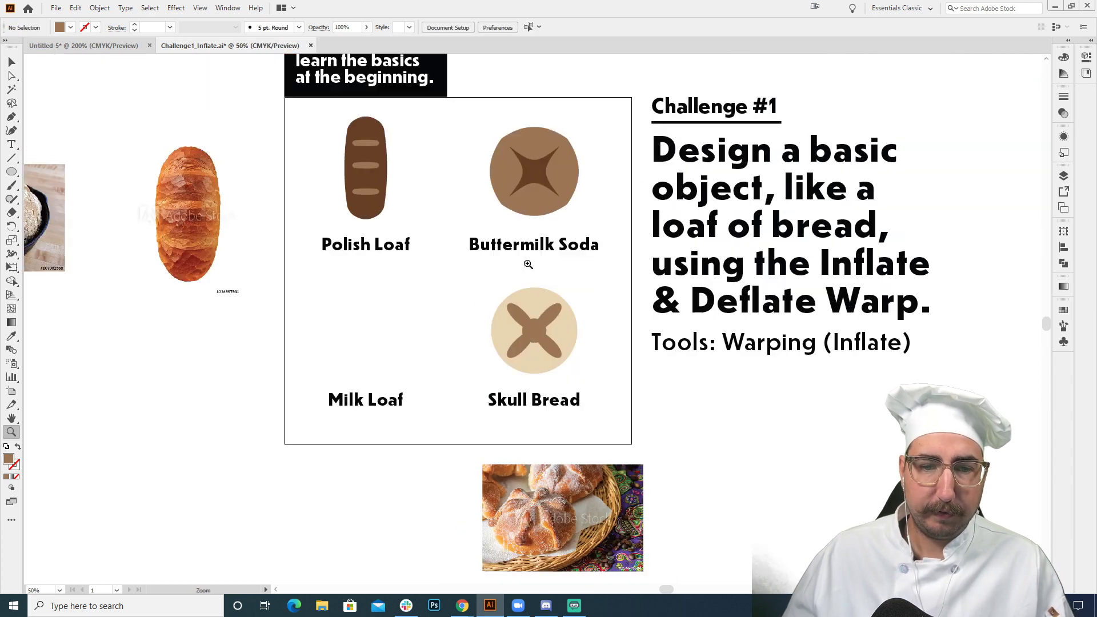
left_click_drag(517, 268, 635, 219)
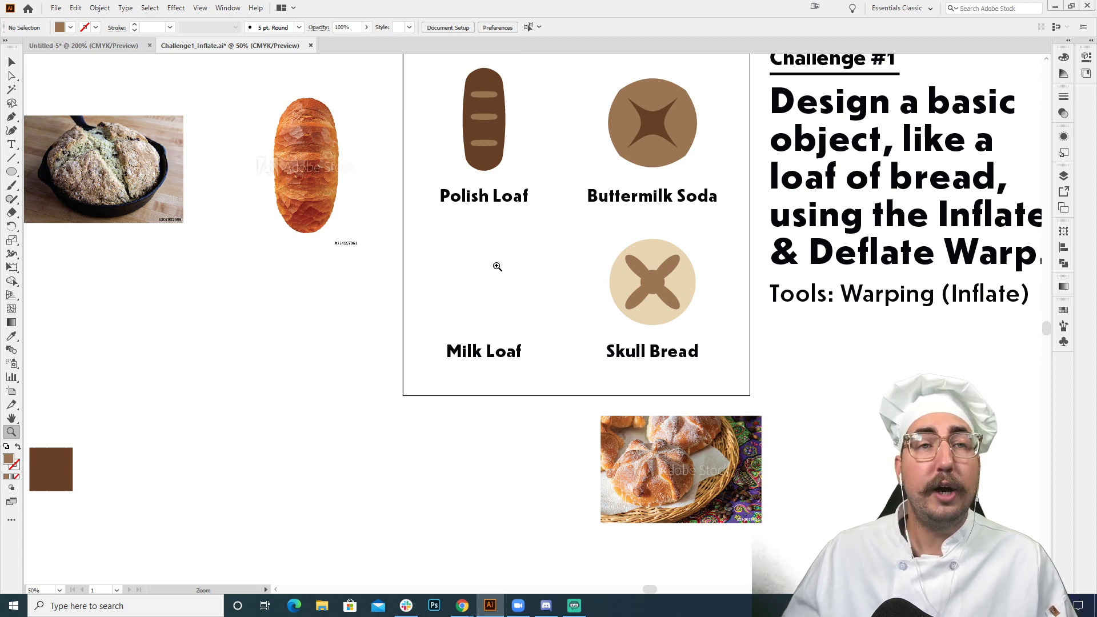
- Create a three-point star with radii of 25 px and 50 px in the empty area below the chart
left_click(554, 279)
left_click_drag(539, 389, 623, 179)
left_click_drag(590, 258, 612, 227)
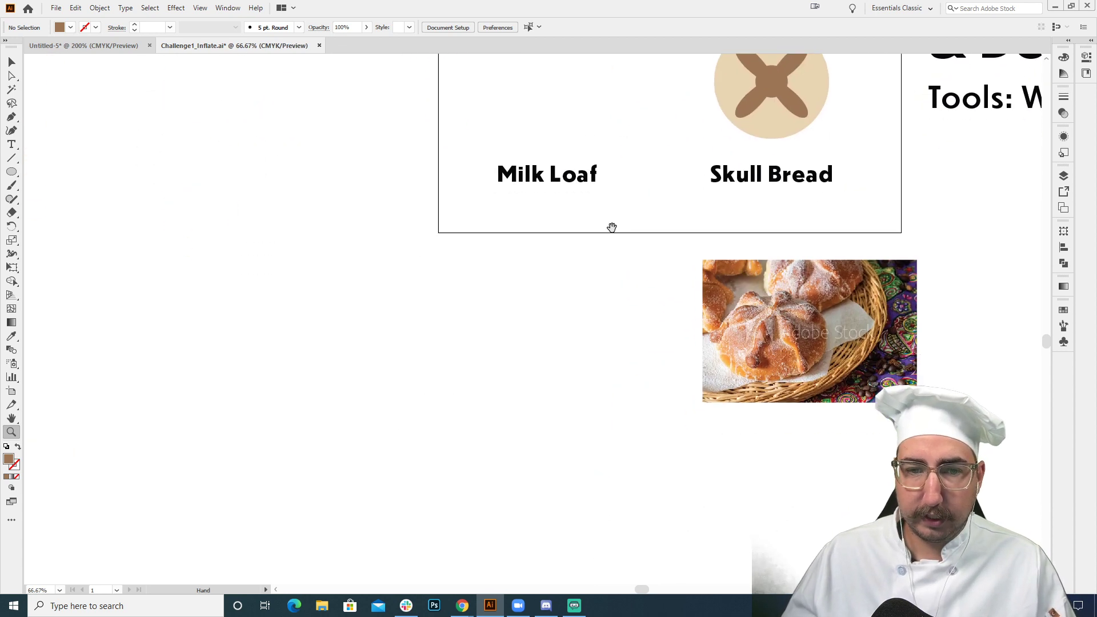
left_click(12, 173)
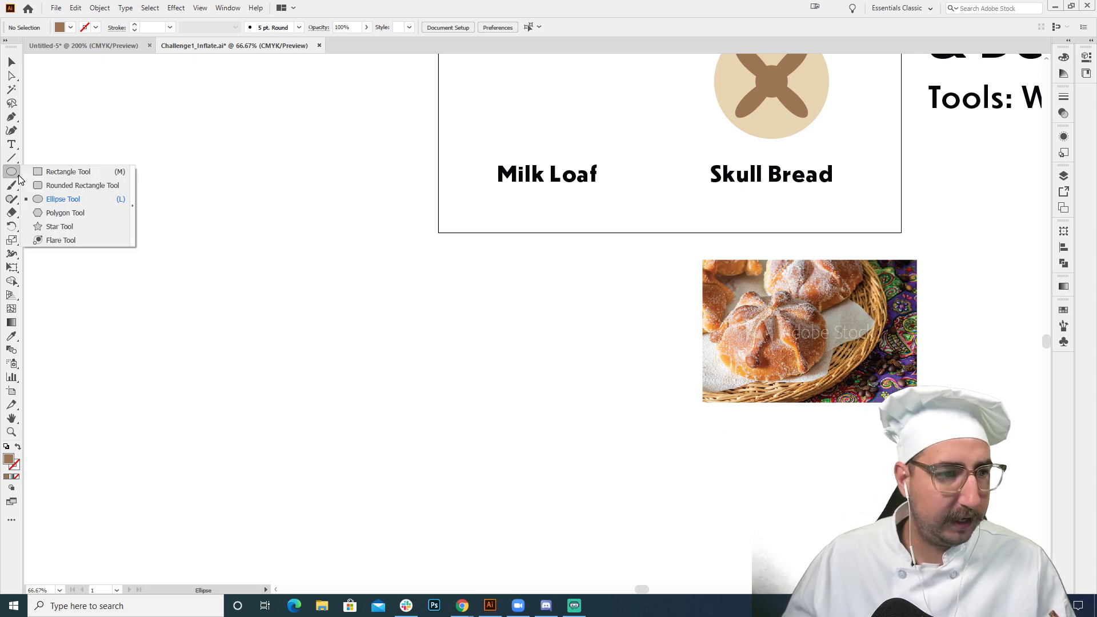
left_click(57, 228)
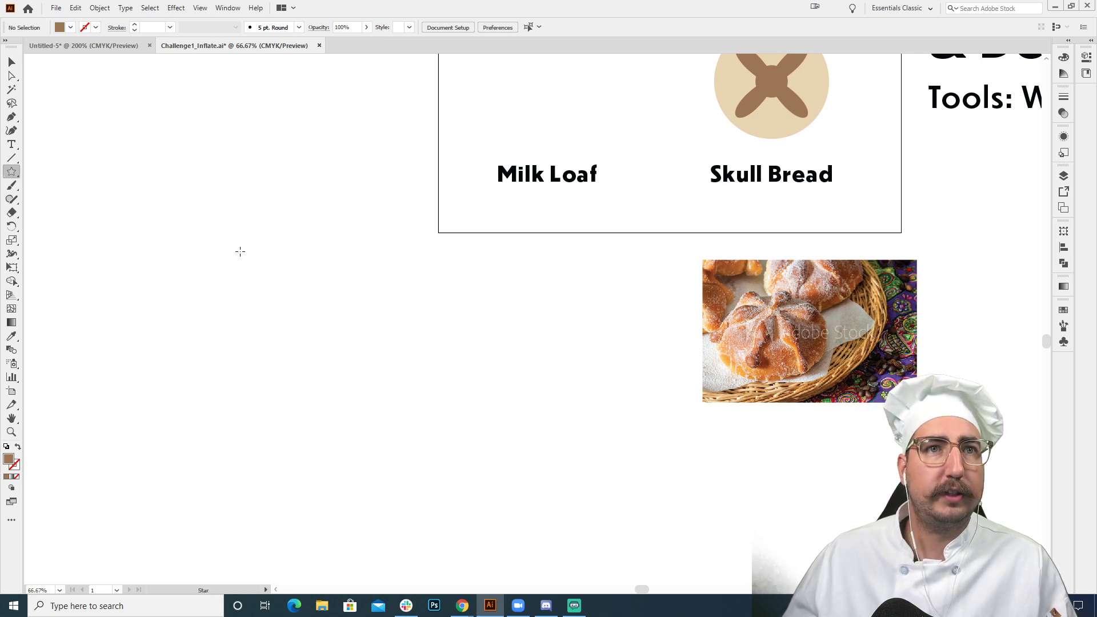
left_click(365, 354)
type("3")
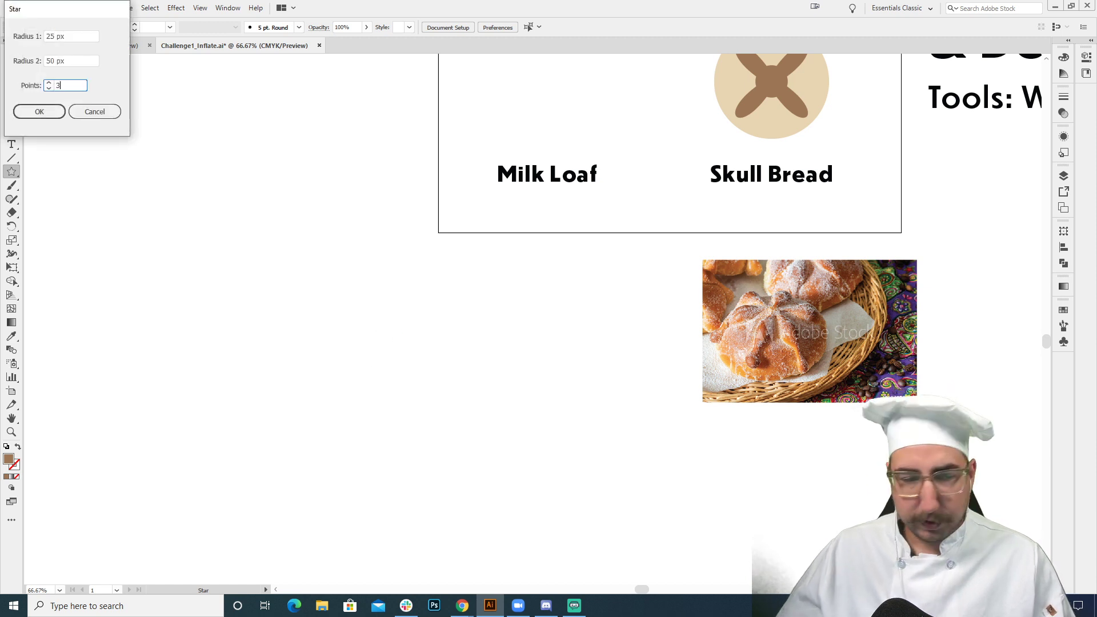
key("Return")
- Scale the three-point star up to a triangle about 360 px wide and 312 px high
key("s")
left_click_drag(404, 326, 461, 436)
key("r")
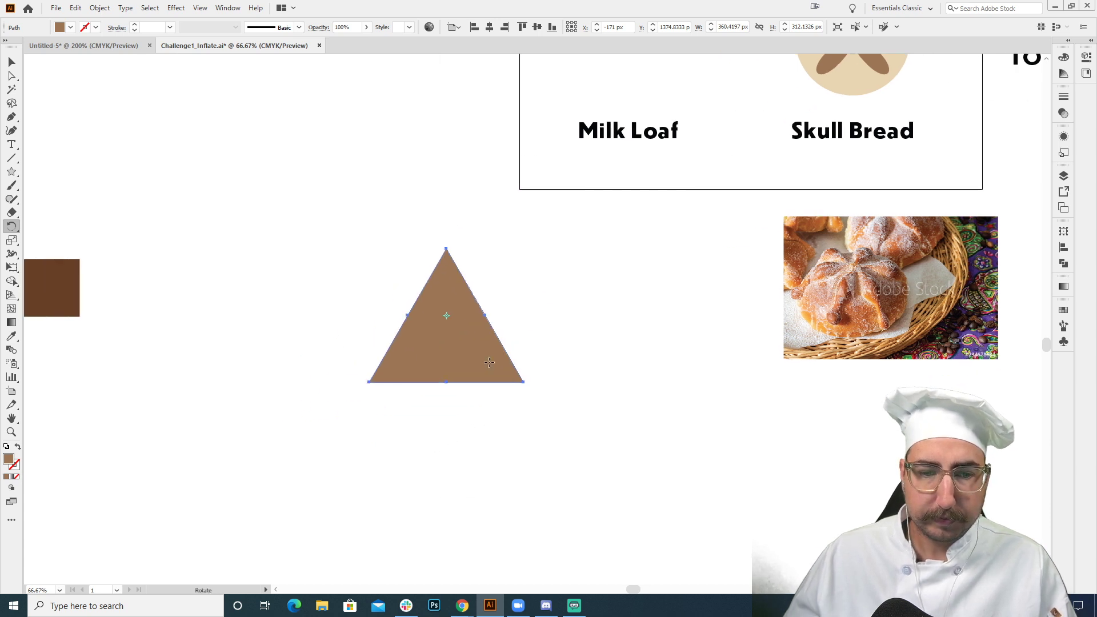
- Delete the extra anchor points at the midpoints of the triangle's three sides
key("minus")
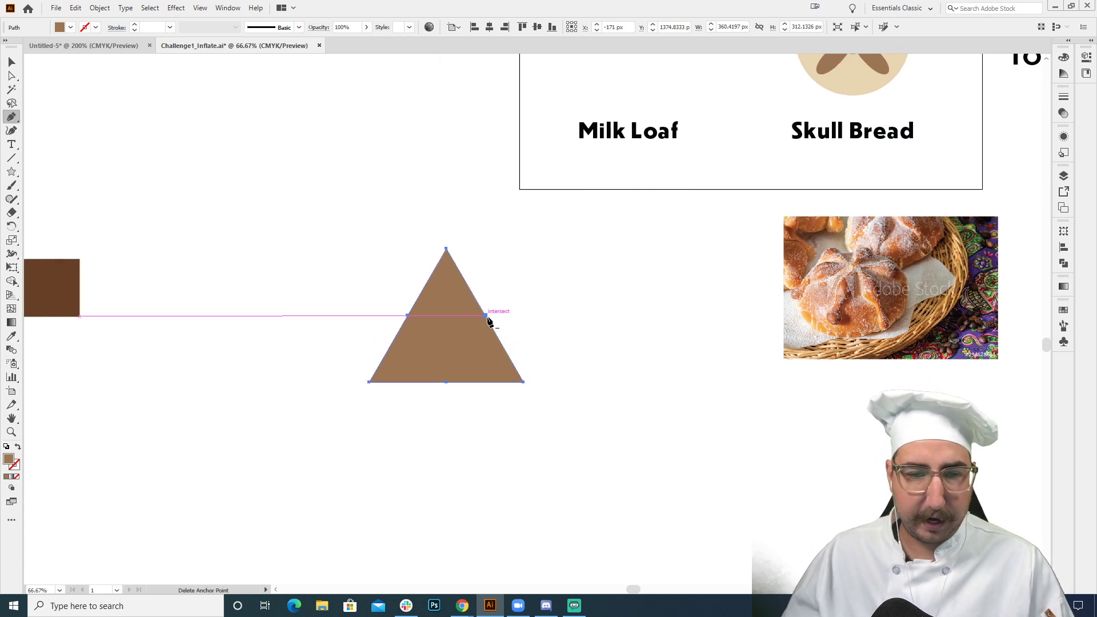
left_click(407, 316)
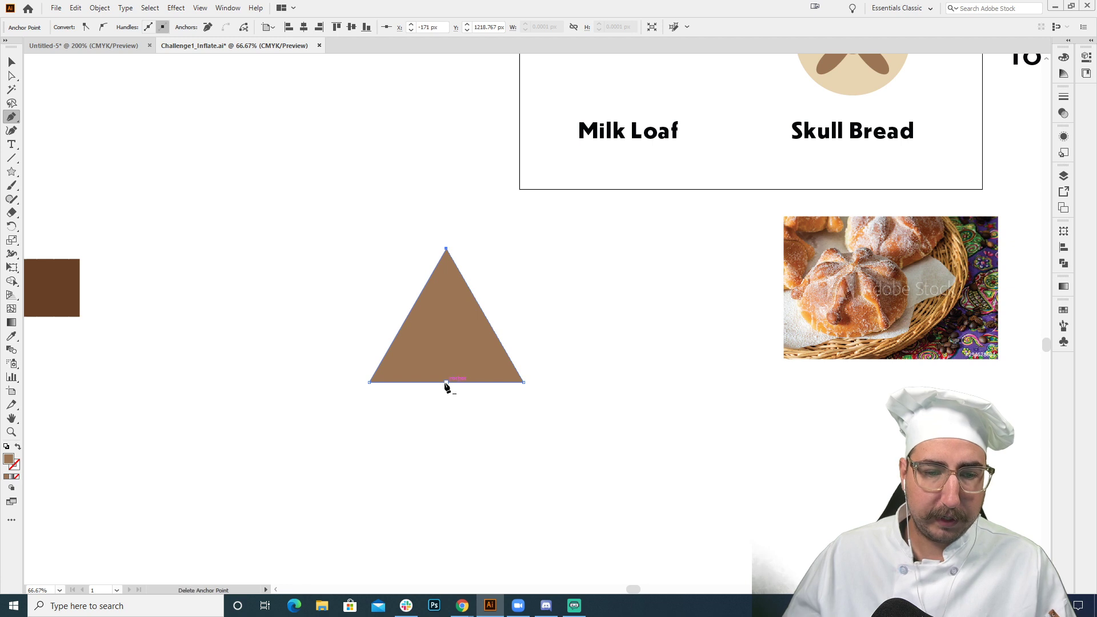
left_click(447, 383)
key("v")
- Try the Pucker & Bloat effect on the triangle at 38% and at -66%, and cancel it
left_click(548, 313)
left_click(465, 341)
key("a")
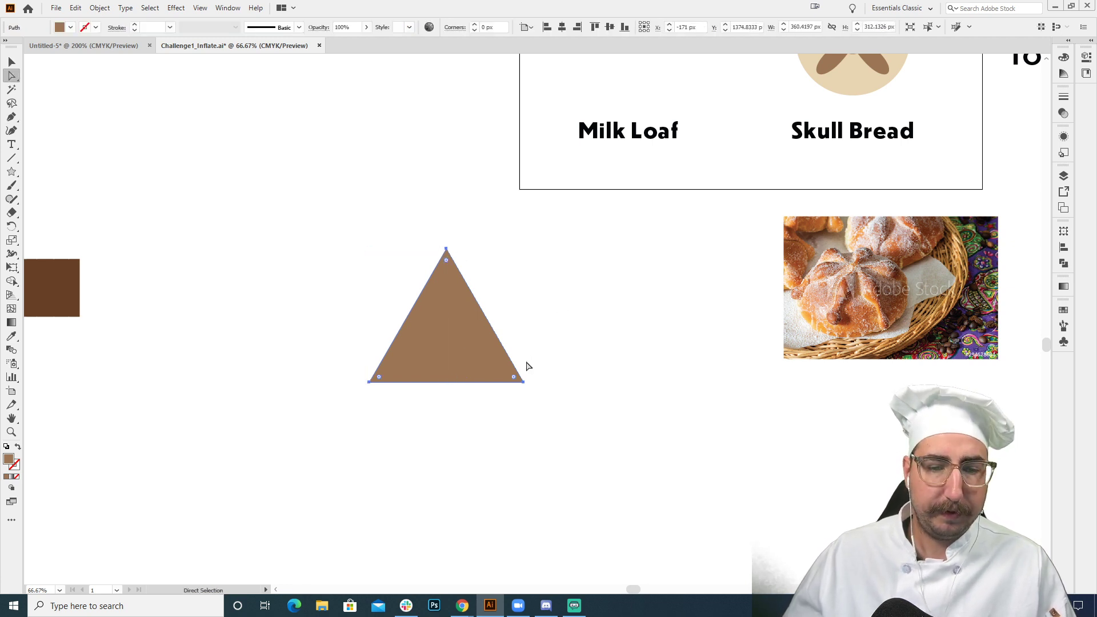
key("z")
left_click(503, 323)
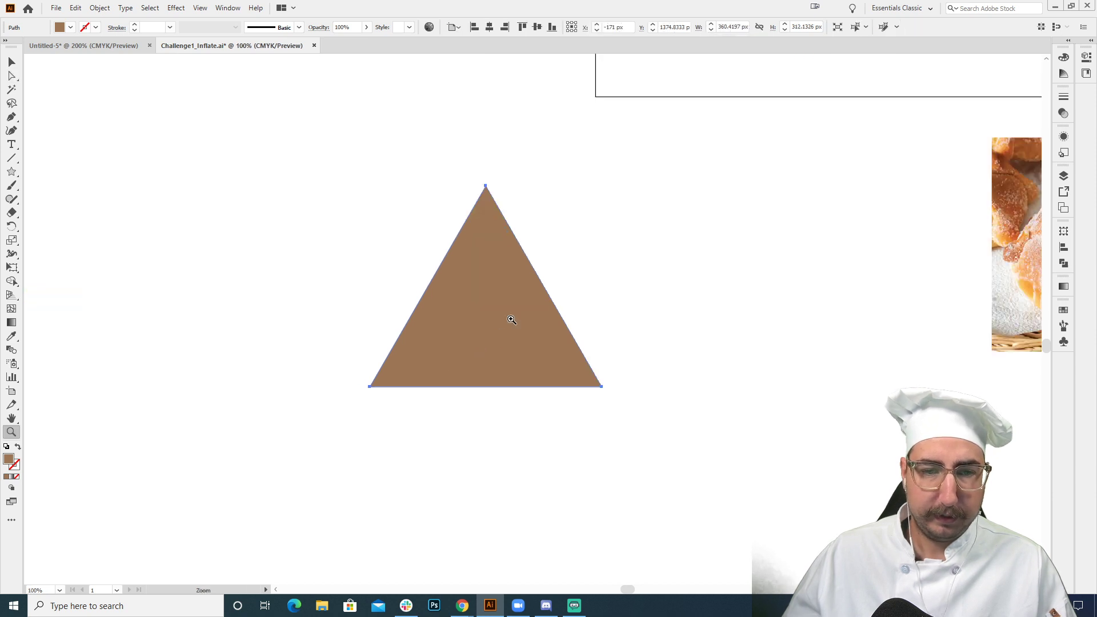
left_click(512, 319)
left_click_drag(553, 304, 517, 355)
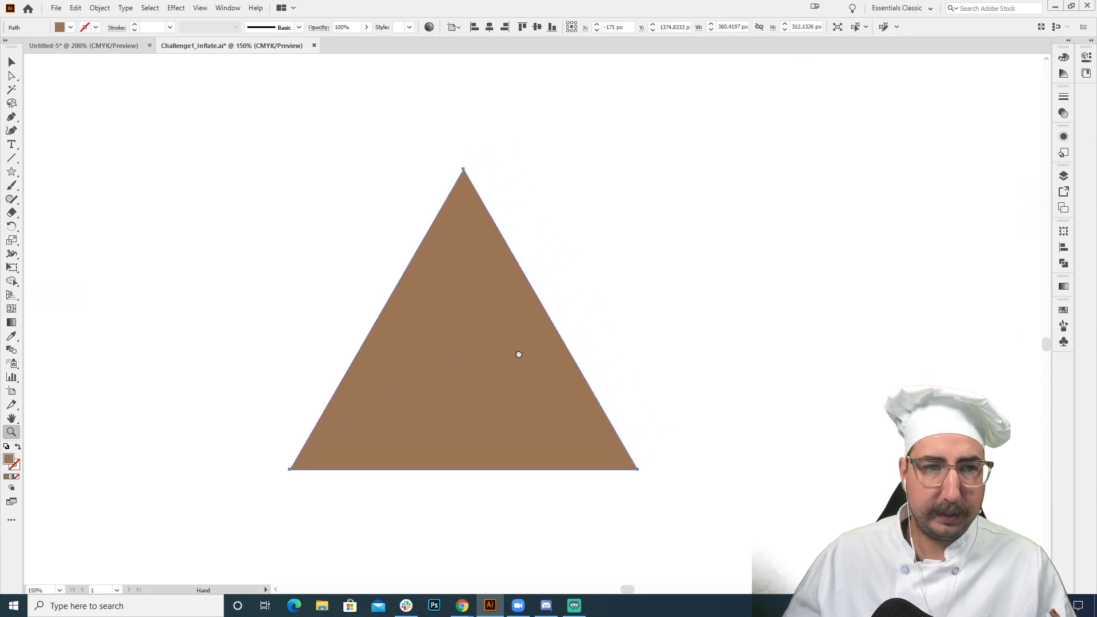
left_click(175, 8)
mouse_move(252, 103)
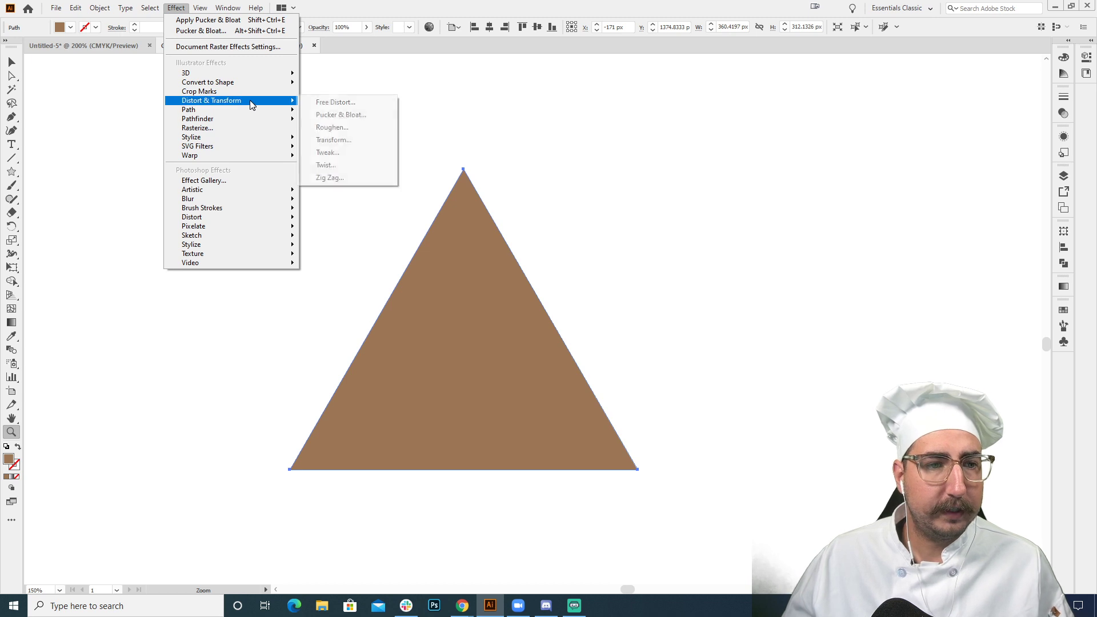
left_click(342, 115)
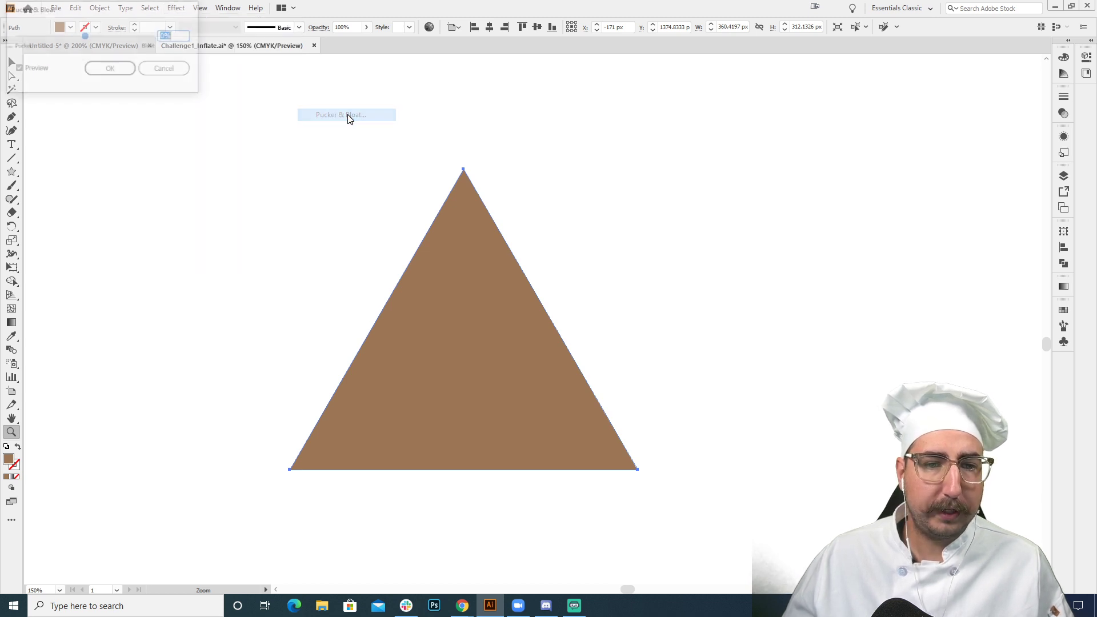
left_click(97, 37)
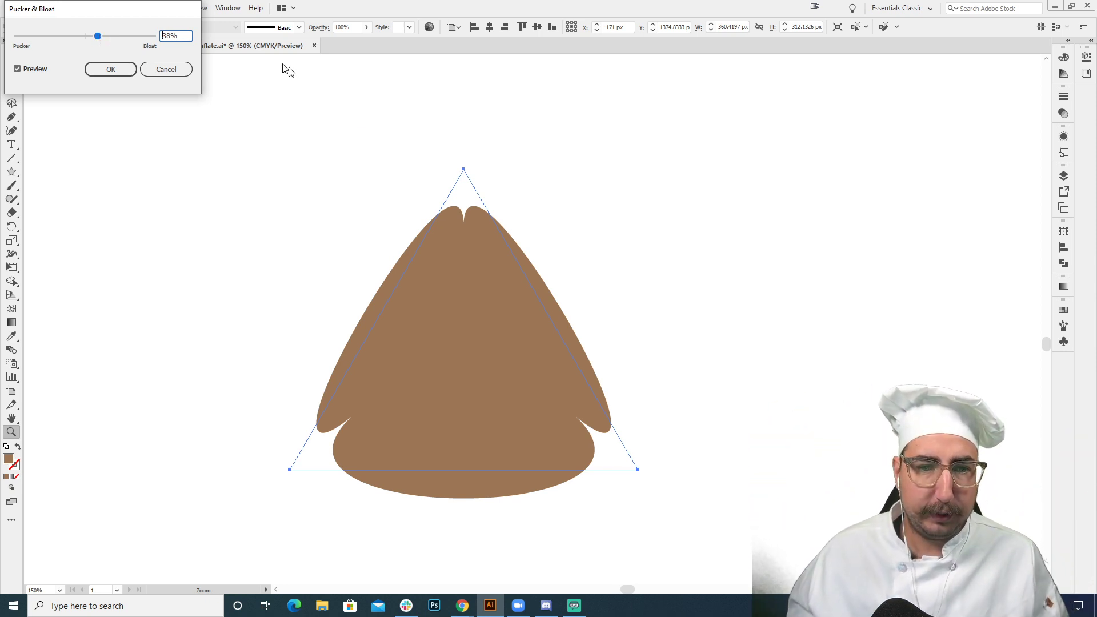
left_click(63, 36)
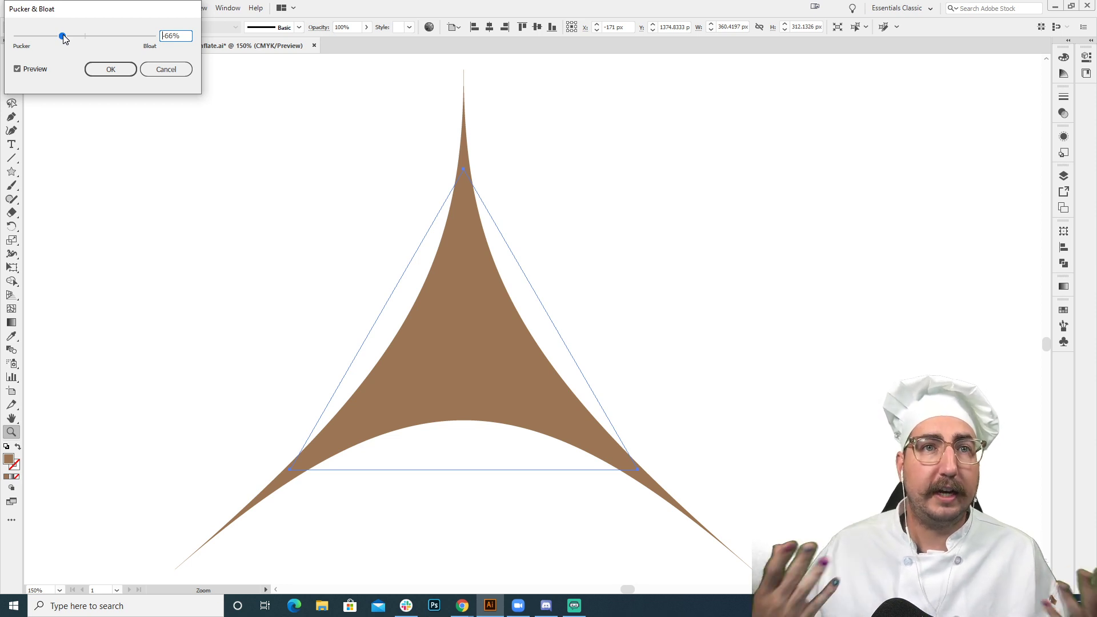
left_click(166, 69)
- Add one anchor point near the middle of each slanted side of the triangle
key("plus")
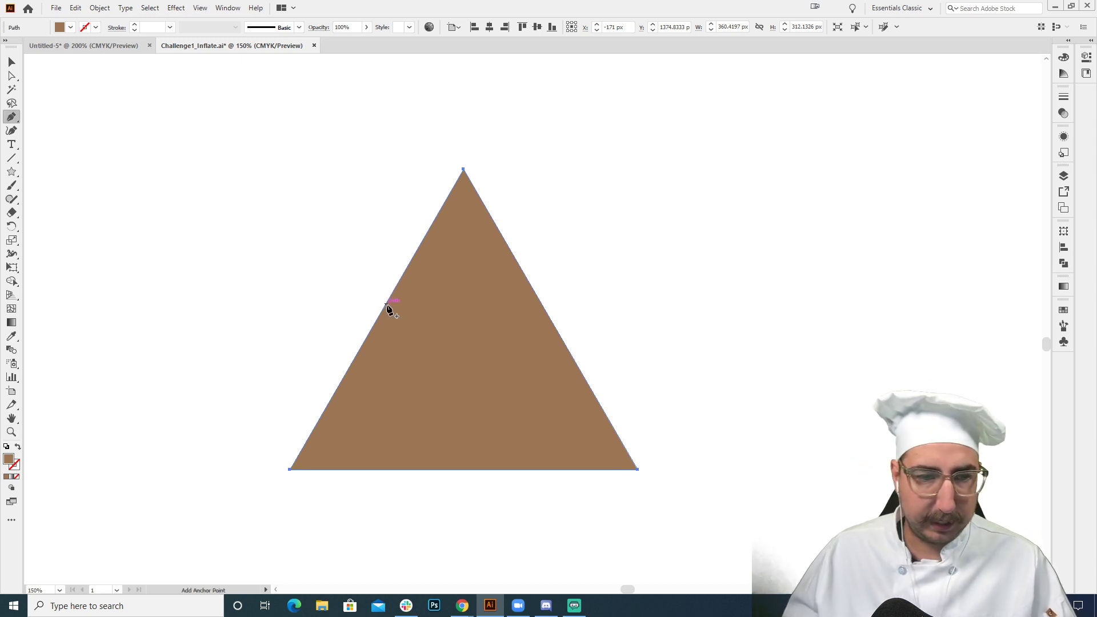
left_click(386, 304)
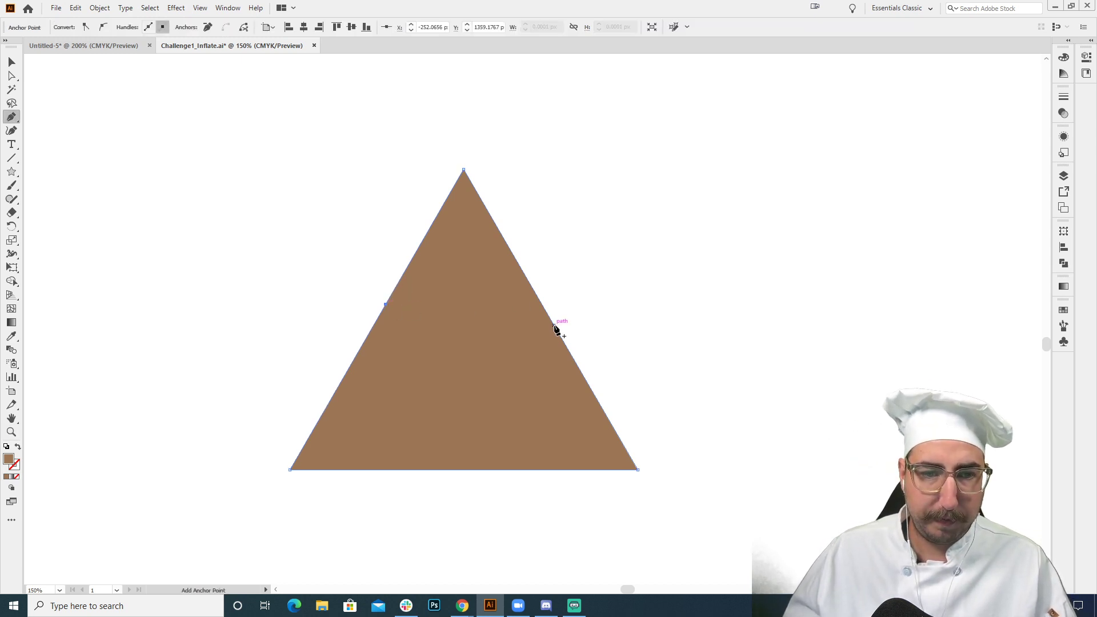
key("v")
- Apply a Pucker & Bloat effect of -53% to the triangle with the added anchor points, and deselect it
left_click_drag(558, 205, 451, 287)
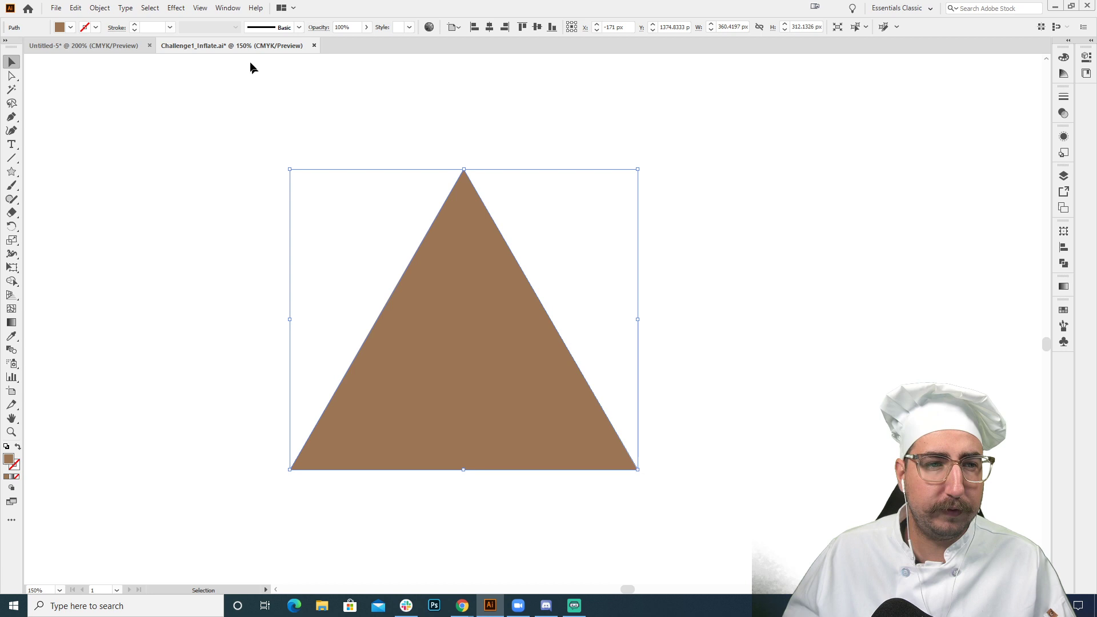
left_click(182, 7)
mouse_move(237, 101)
left_click(332, 114)
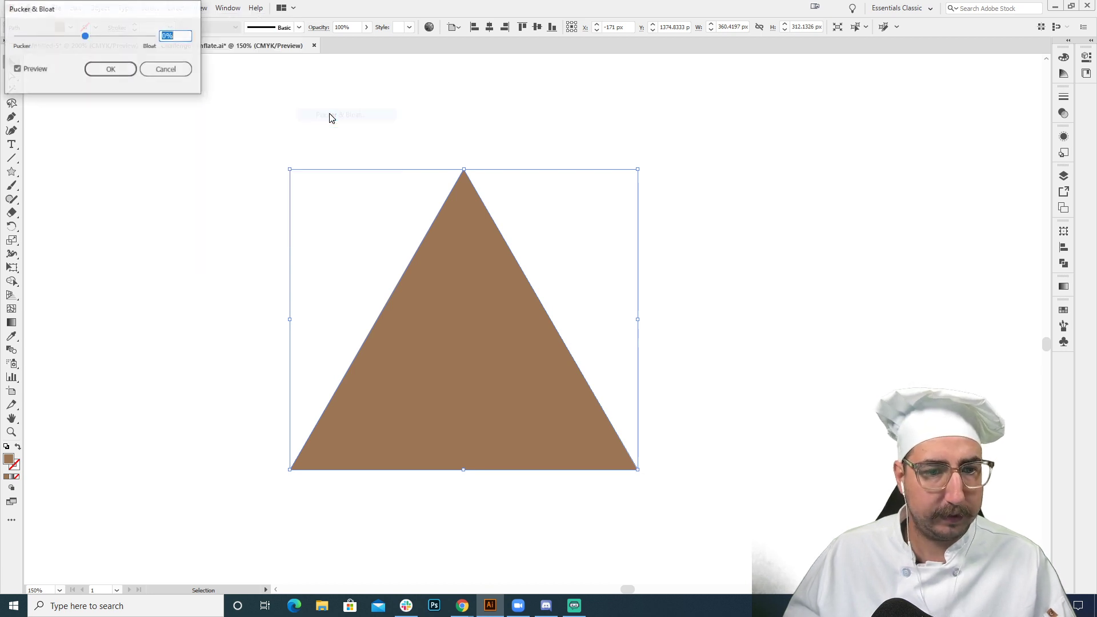
left_click(98, 38)
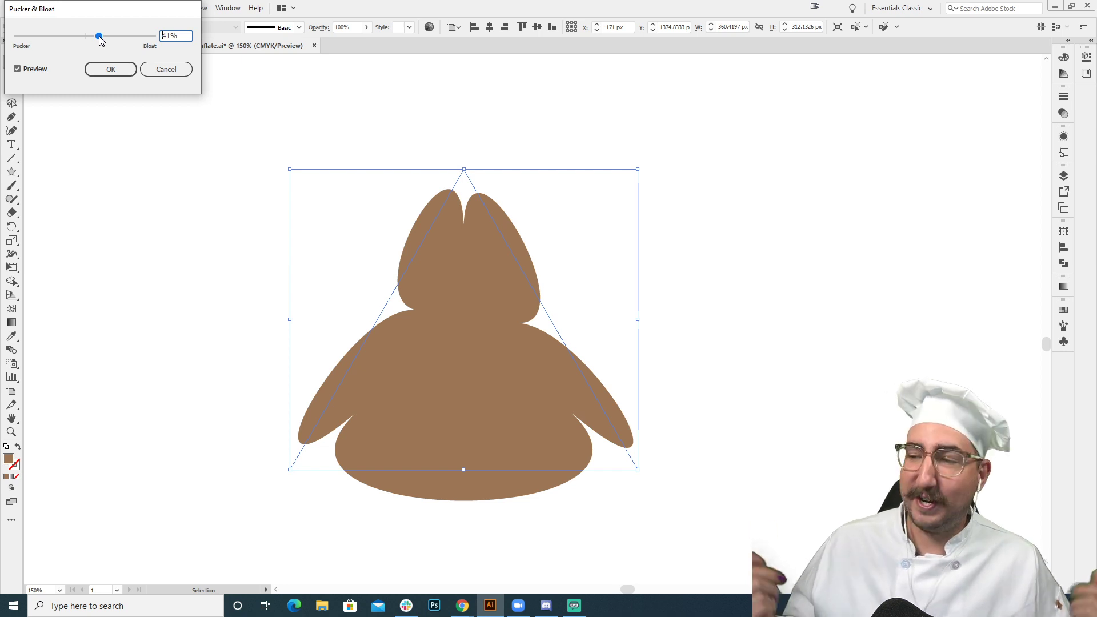
left_click(68, 36)
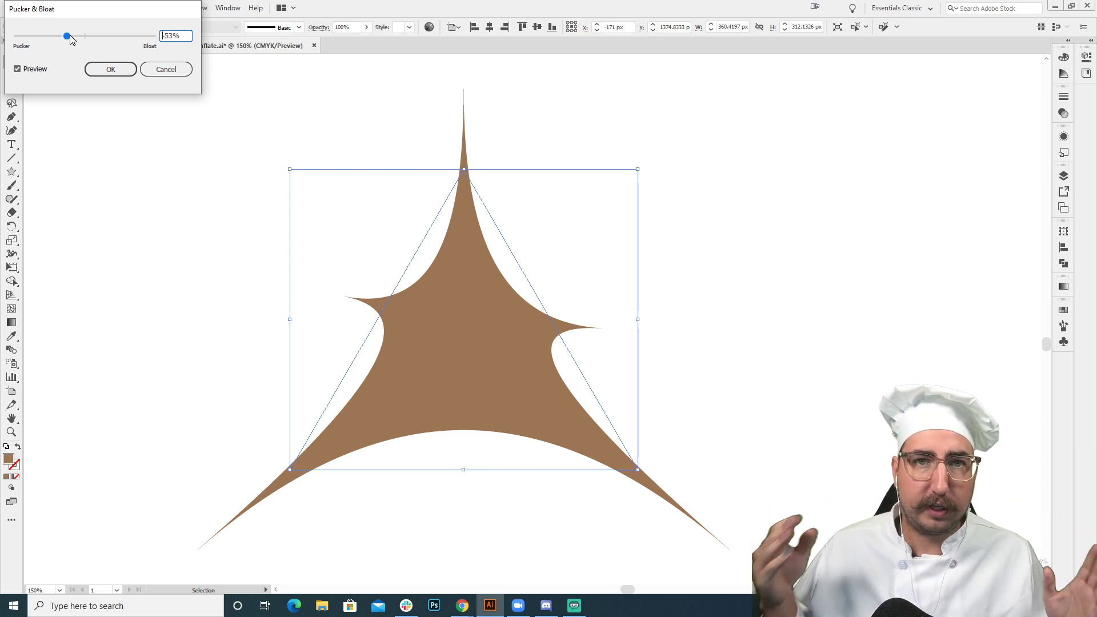
left_click(119, 70)
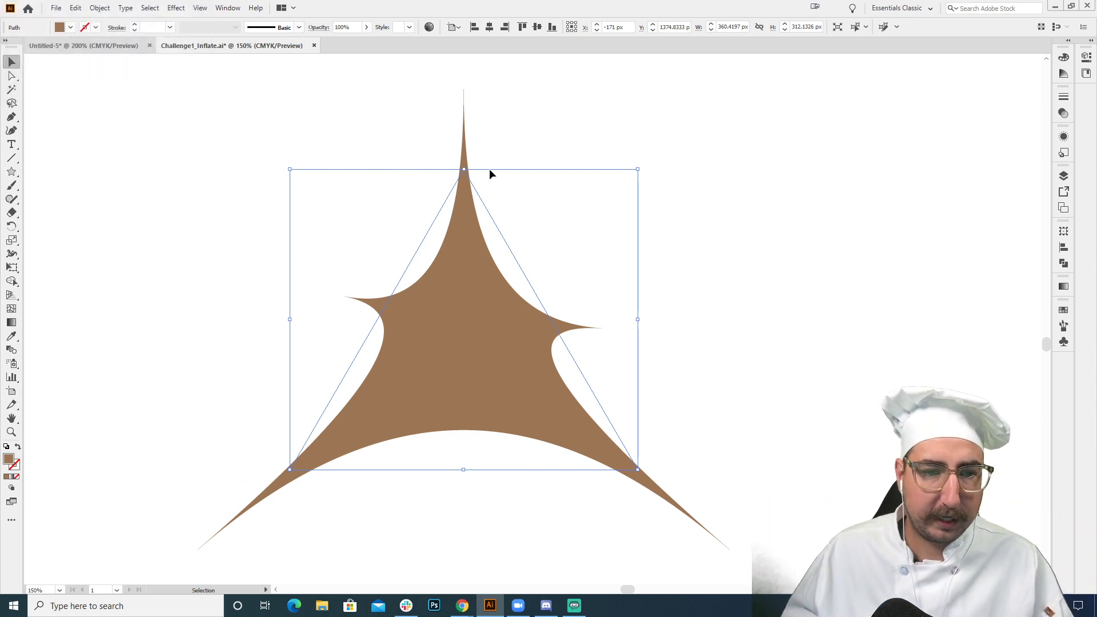
key("a")
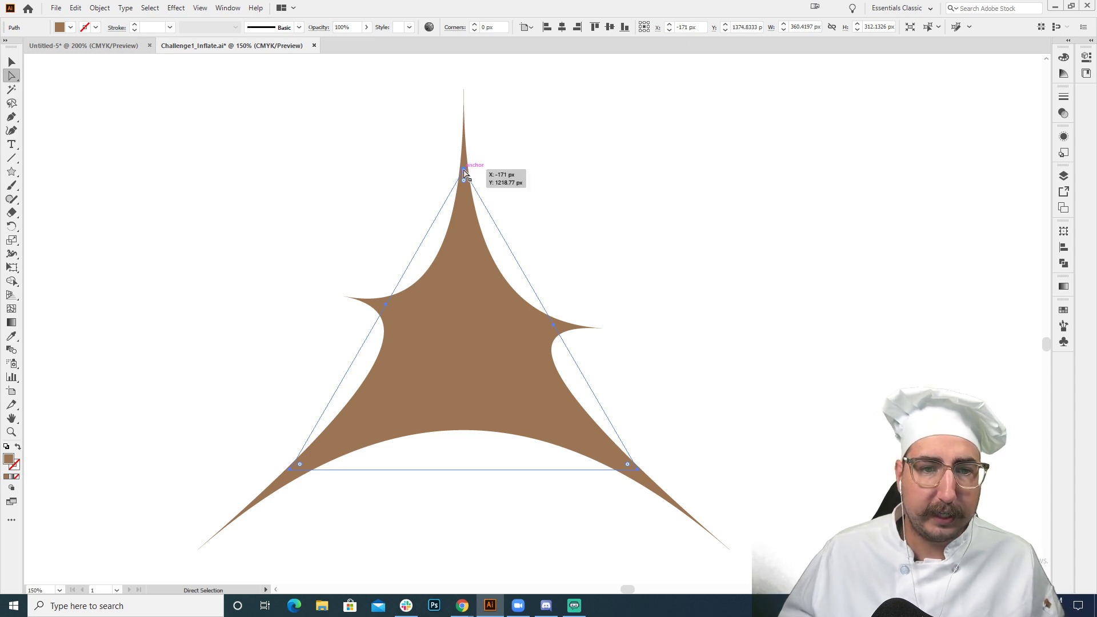
left_click_drag(467, 173, 466, 173)
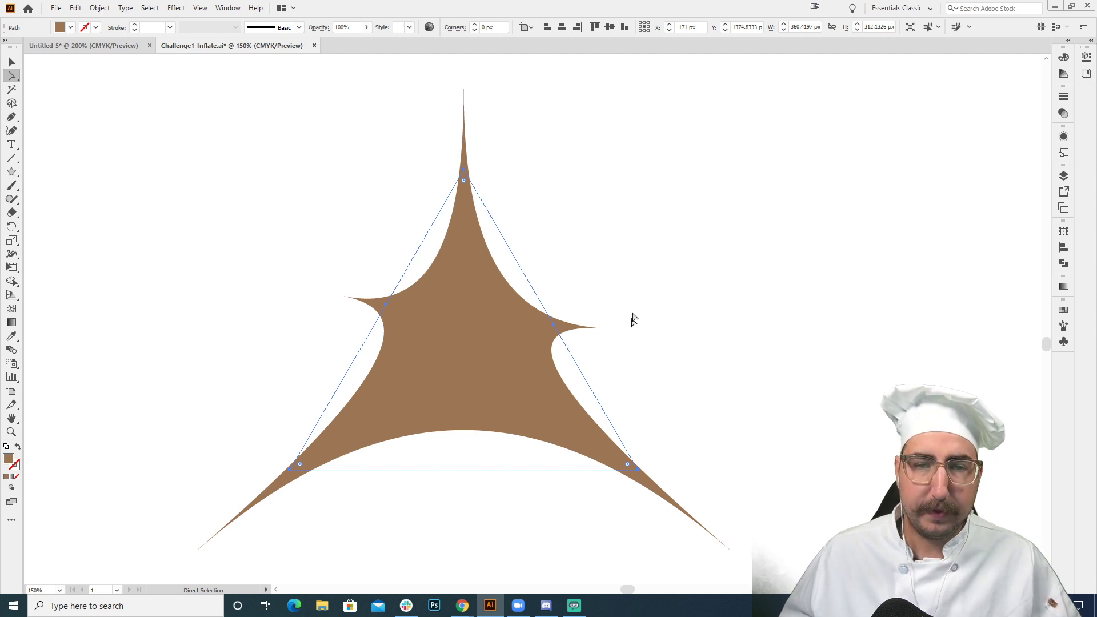
left_click(683, 213)
- Place a copy of the beige Skull Bread circle in the empty area below the chart, beside the puckered triangle
key("z")
left_click(606, 271, "alt")
left_click(605, 272, "alt")
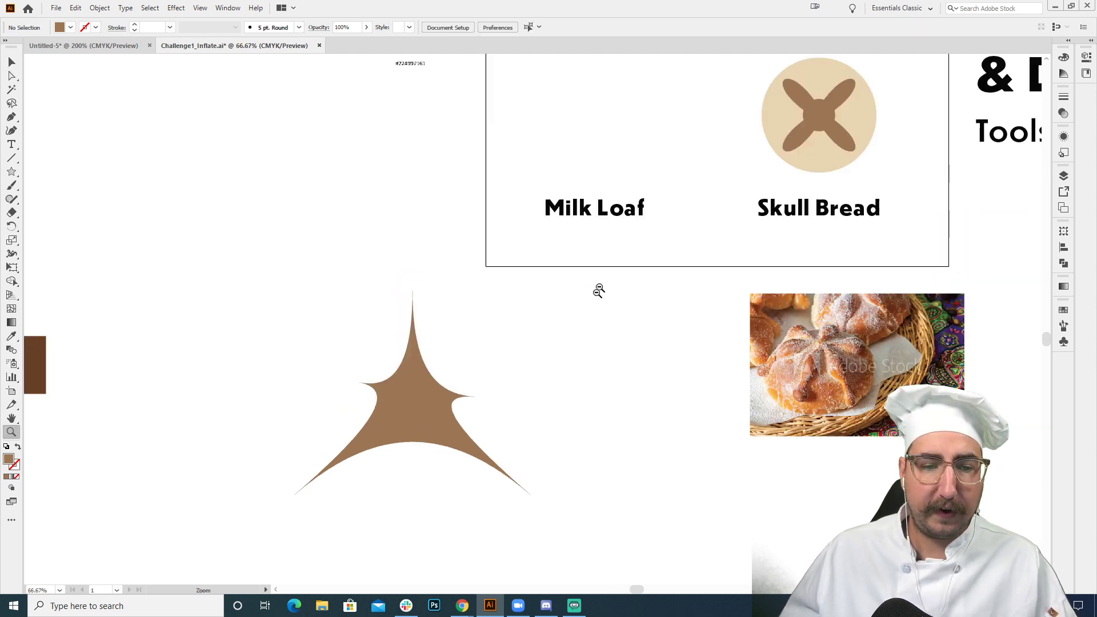
left_click_drag(594, 291, 489, 449)
scroll(537, 303, "right", 3)
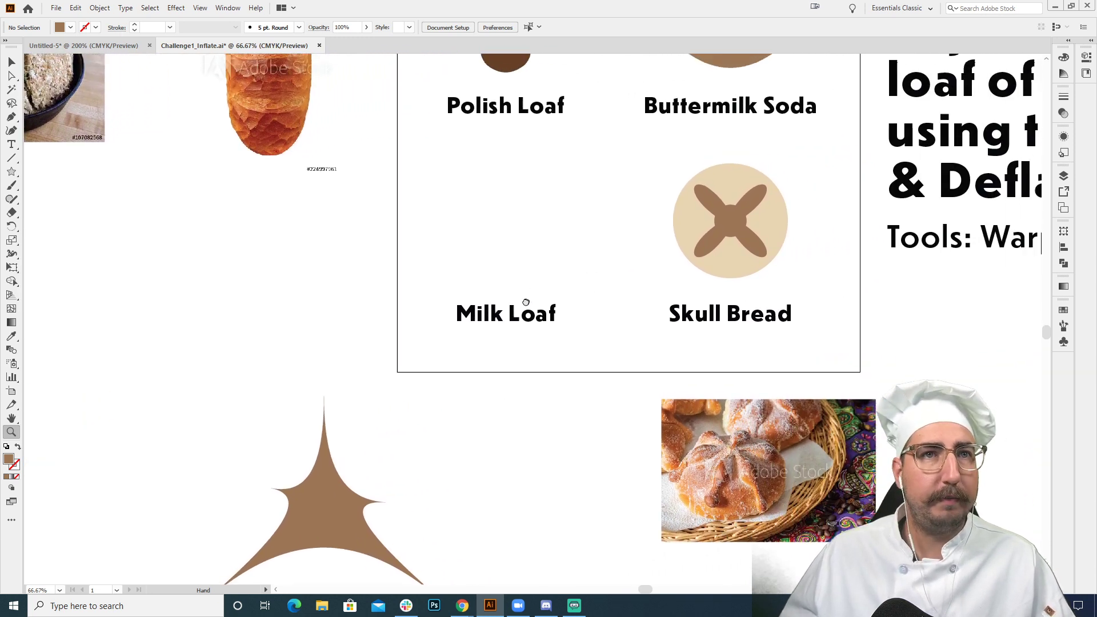
key("v")
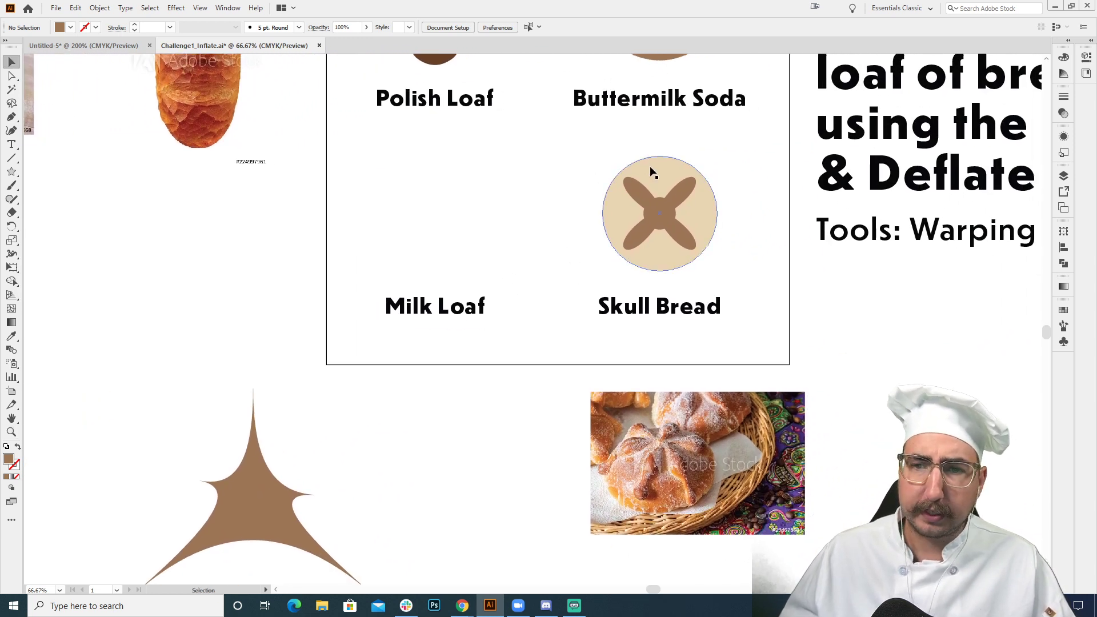
left_click_drag(652, 171, 436, 420)
key("z")
left_click(476, 449)
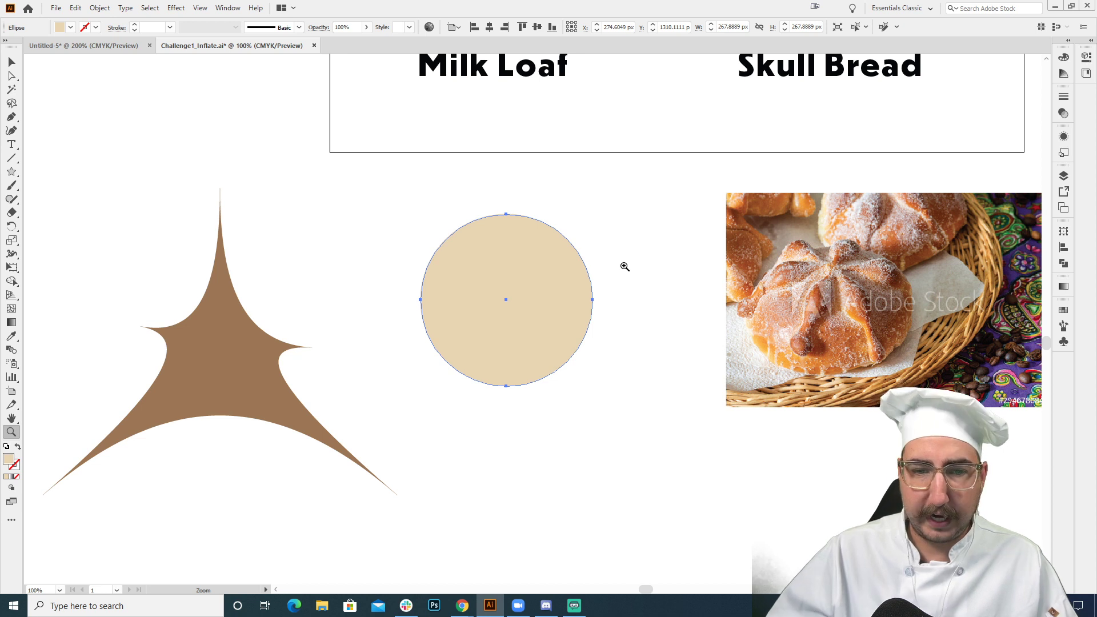
key("v")
left_click(656, 260)
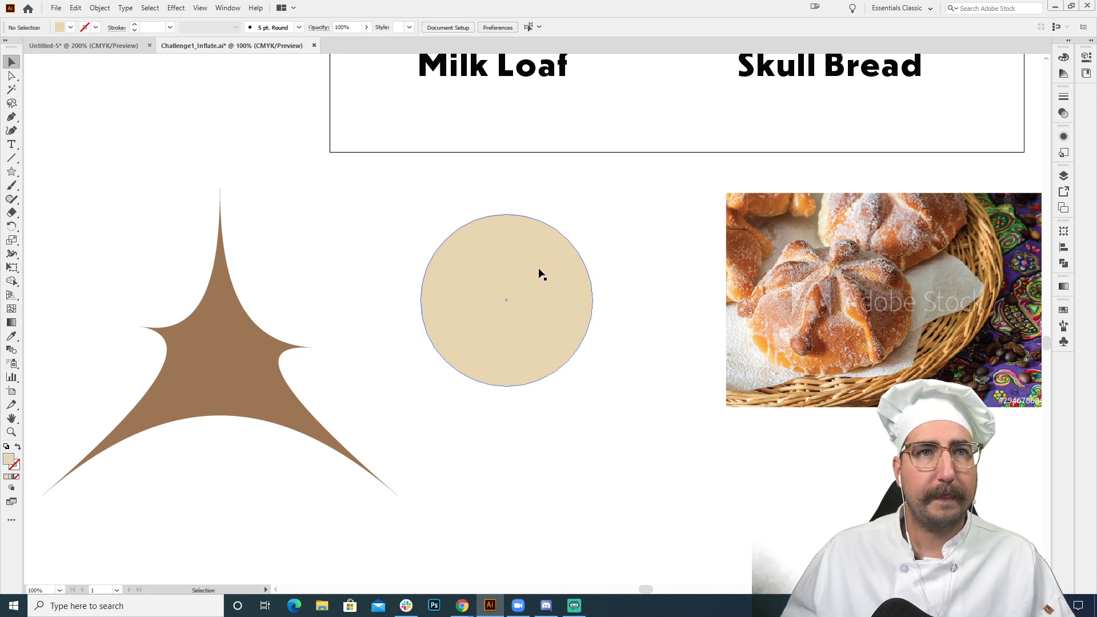
- Make a concentric copy of the beige circle scaled to about 128 px wide, filled with the puckered triangle's brown
left_click(527, 270)
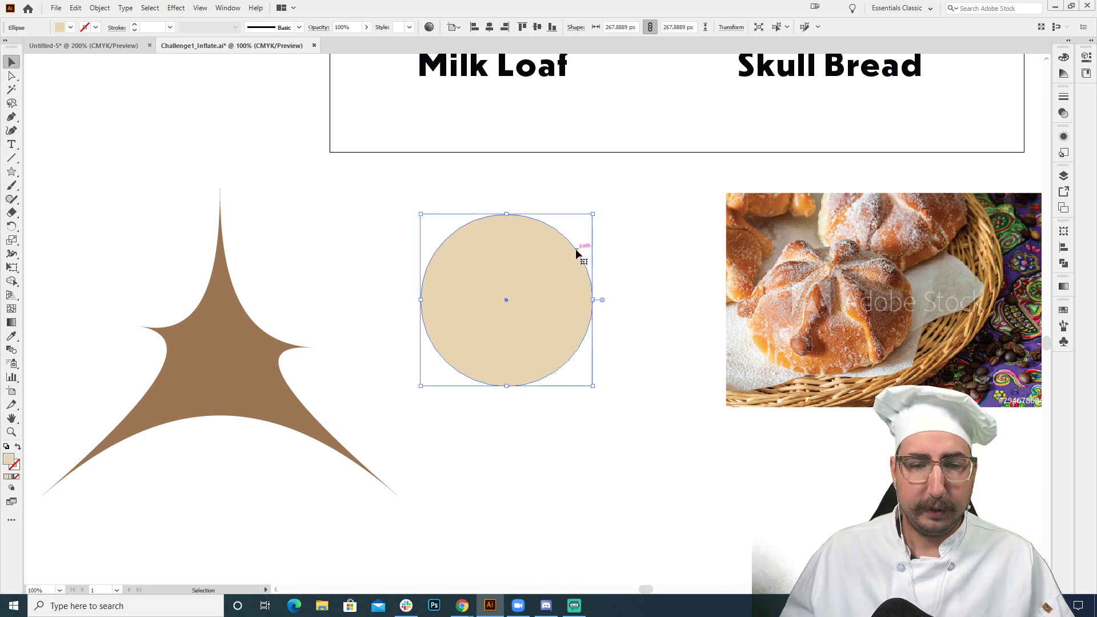
key("s")
left_click_drag(662, 172, 607, 228)
key("i")
left_click(268, 331)
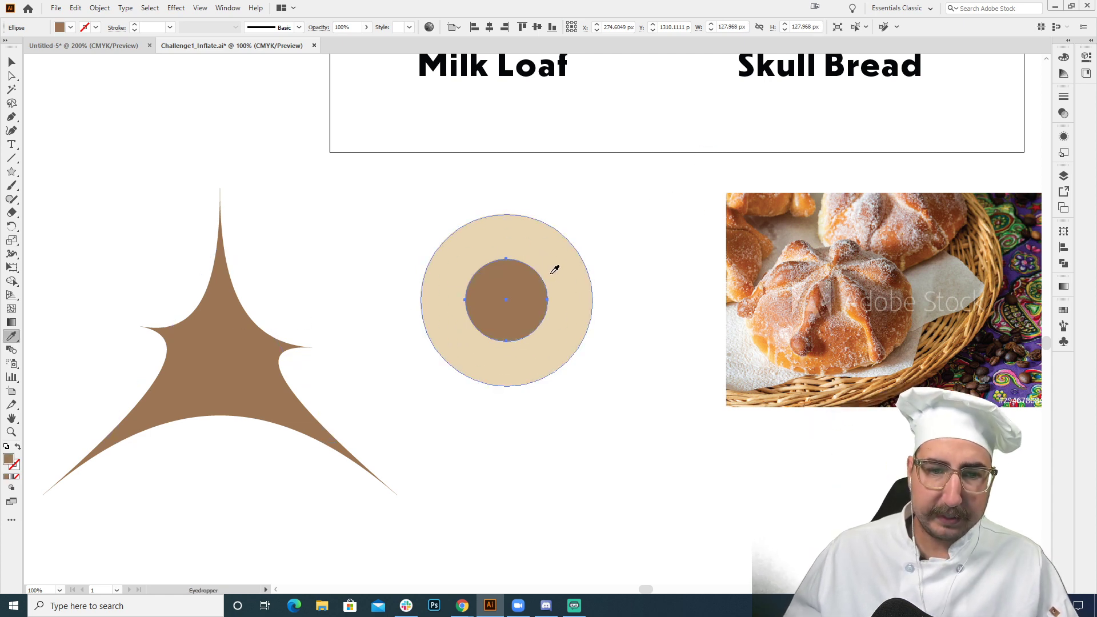
- Rotate the small brown circle 45° about its centre so its anchor points sit on the diagonals
key("z")
left_click(517, 283)
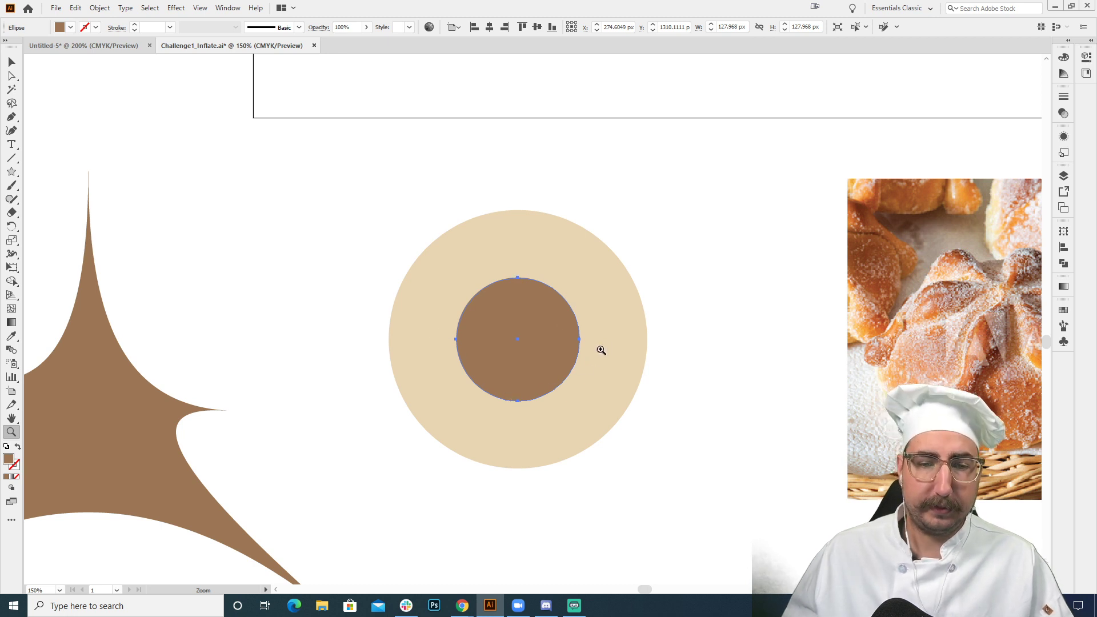
key("r")
left_click_drag(681, 263, 545, 273)
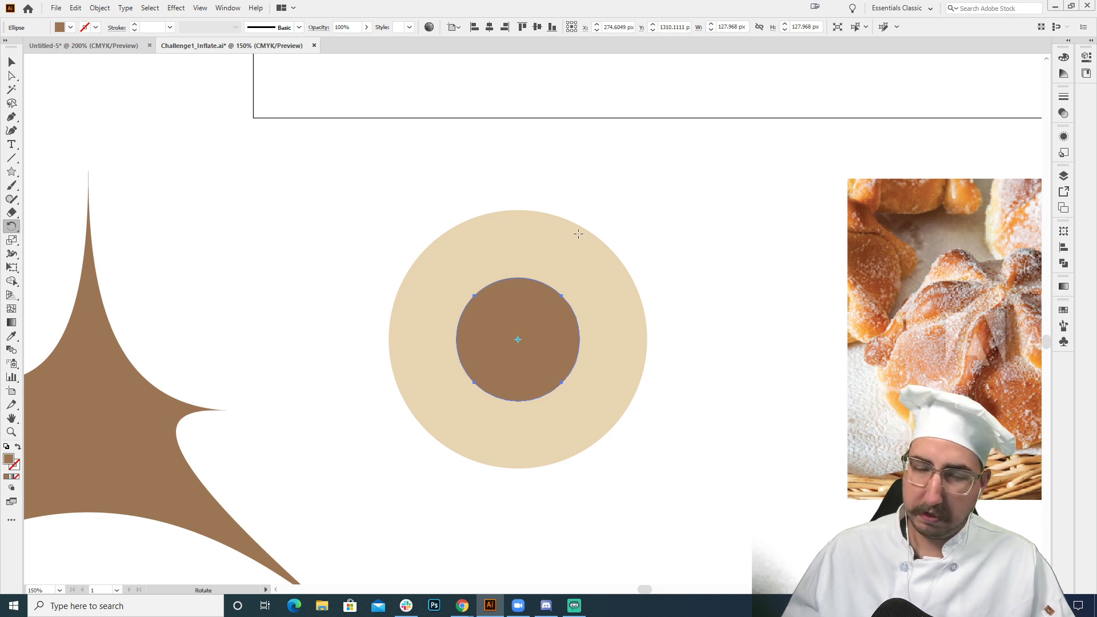
- Add anchor points at the top, bottom, left and right extremes of the brown circle, and deselect it
key("p")
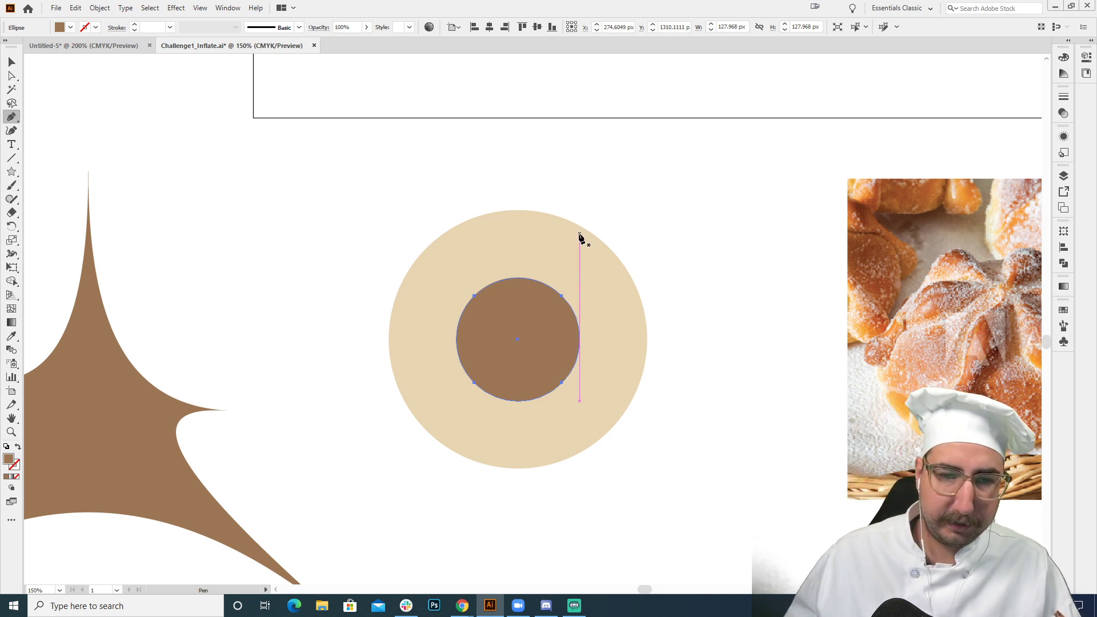
left_click(518, 278)
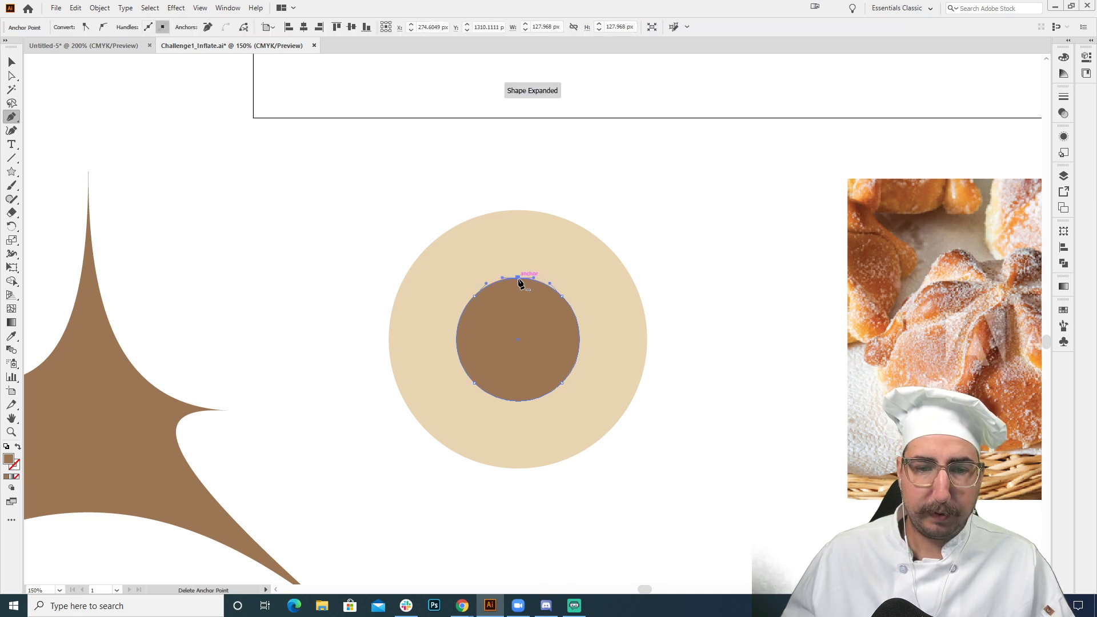
left_click(518, 401)
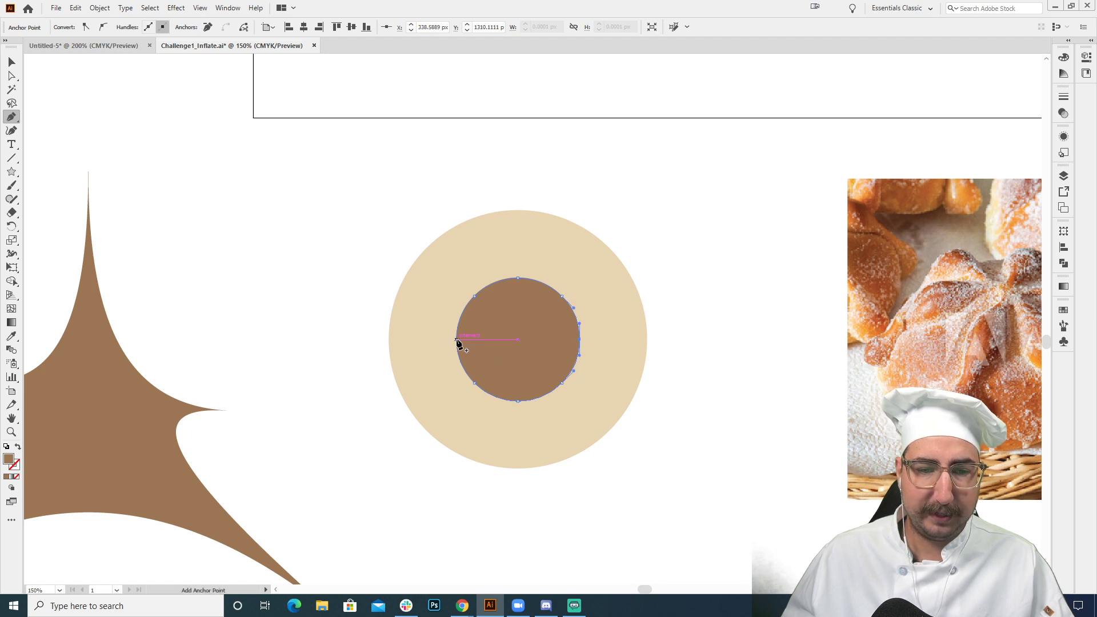
key("v")
left_click(734, 287)
- Apply Pucker & Bloat at 83% to the small brown circle inside the copied beige circle, and deselect it
left_click(551, 325)
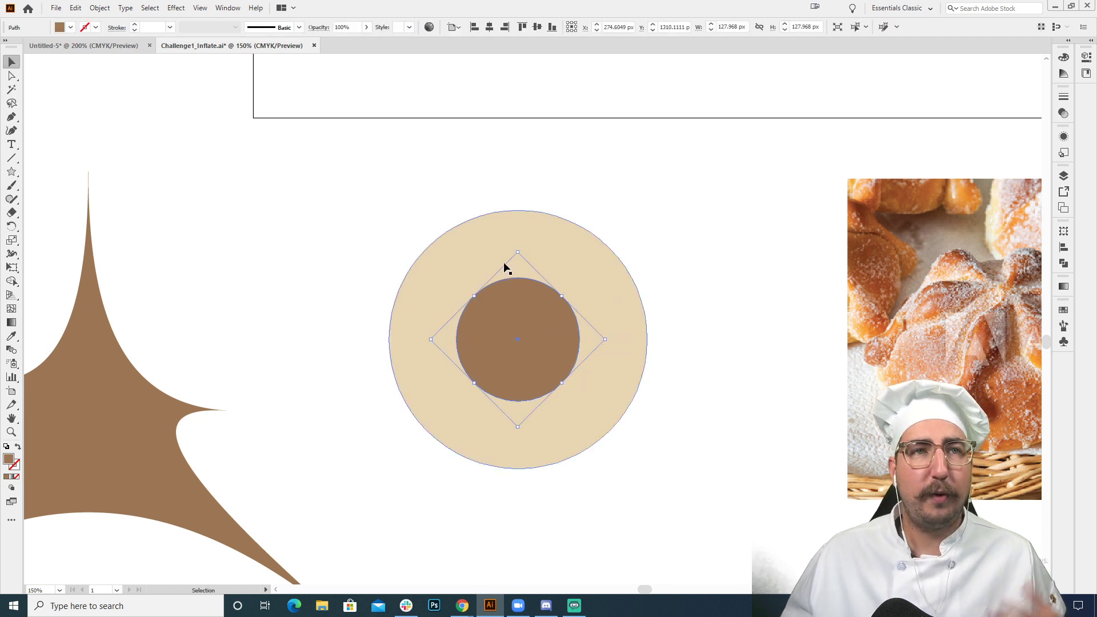
key("a")
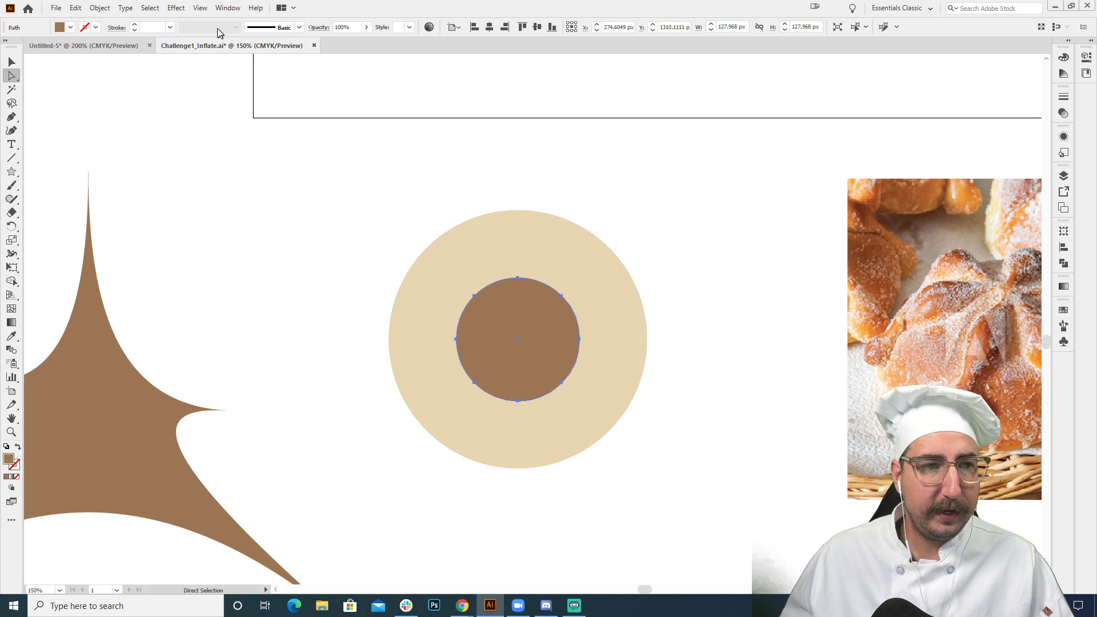
left_click(176, 8)
mouse_move(219, 107)
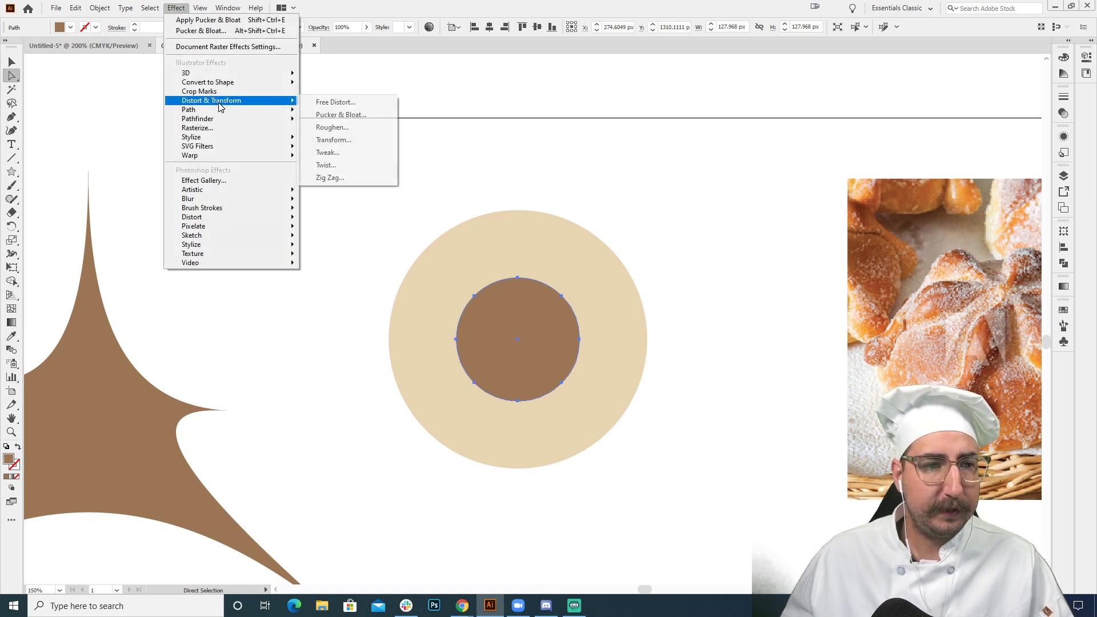
left_click(351, 115)
left_click(71, 37)
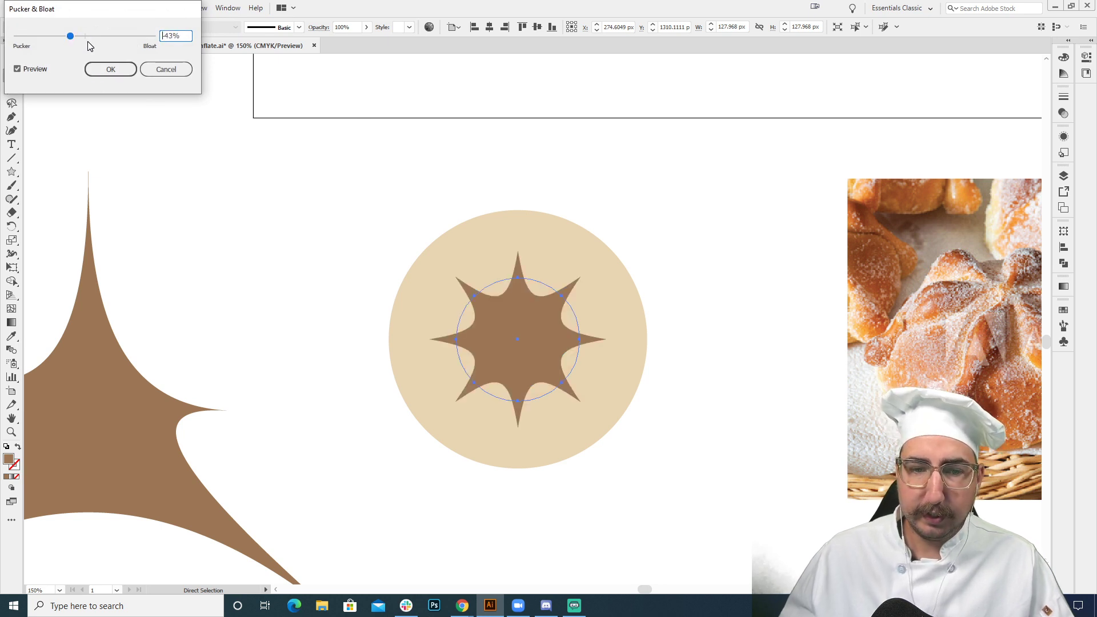
left_click(58, 36)
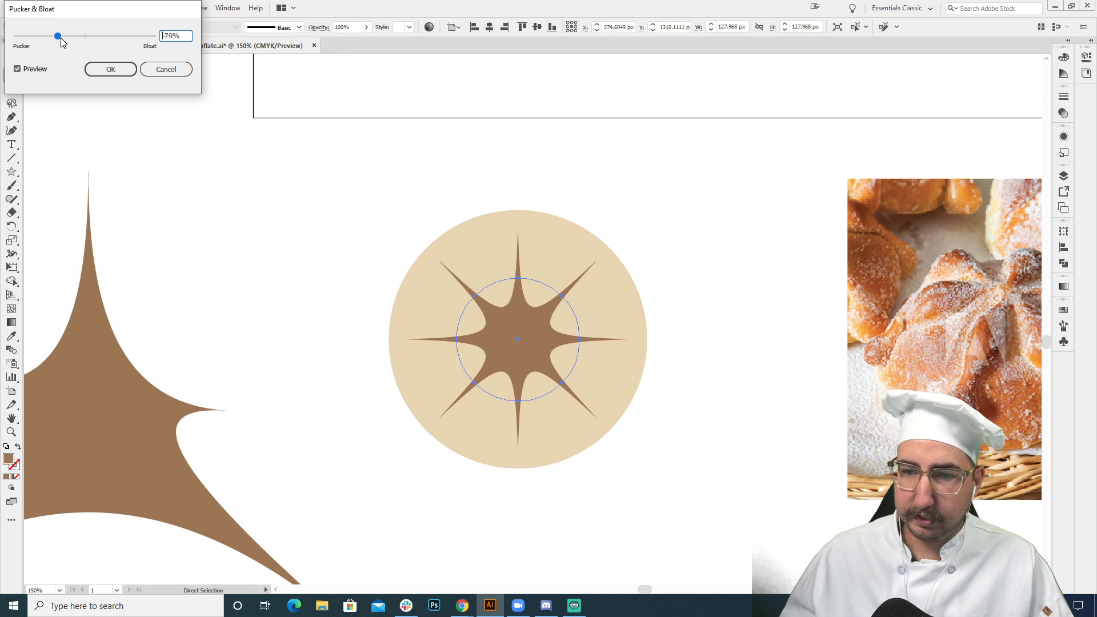
left_click(117, 36)
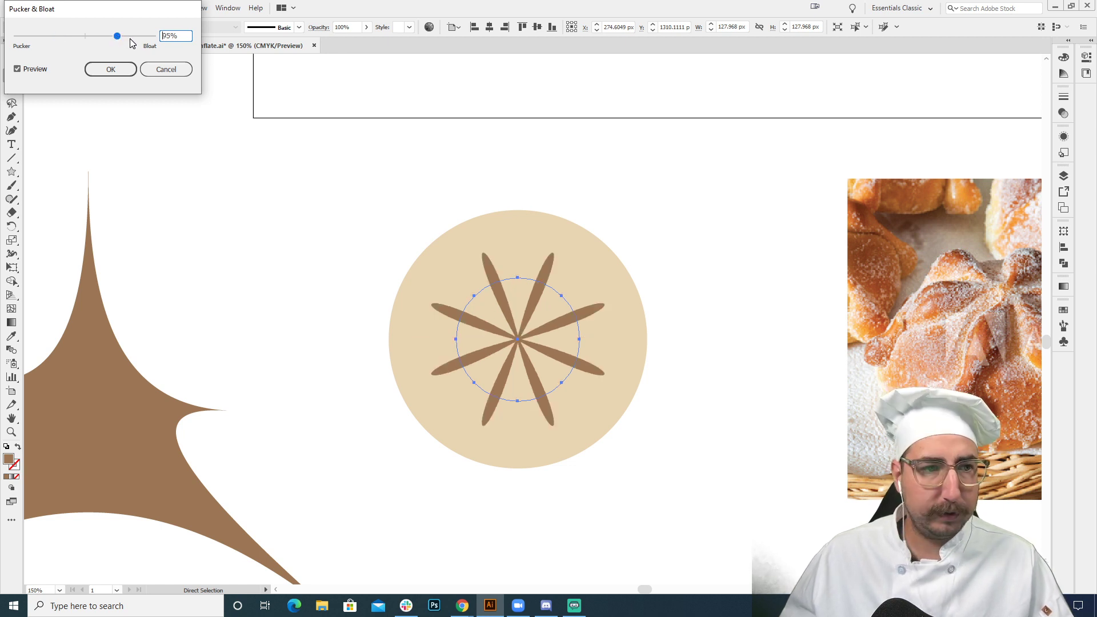
left_click_drag(132, 41, 115, 40)
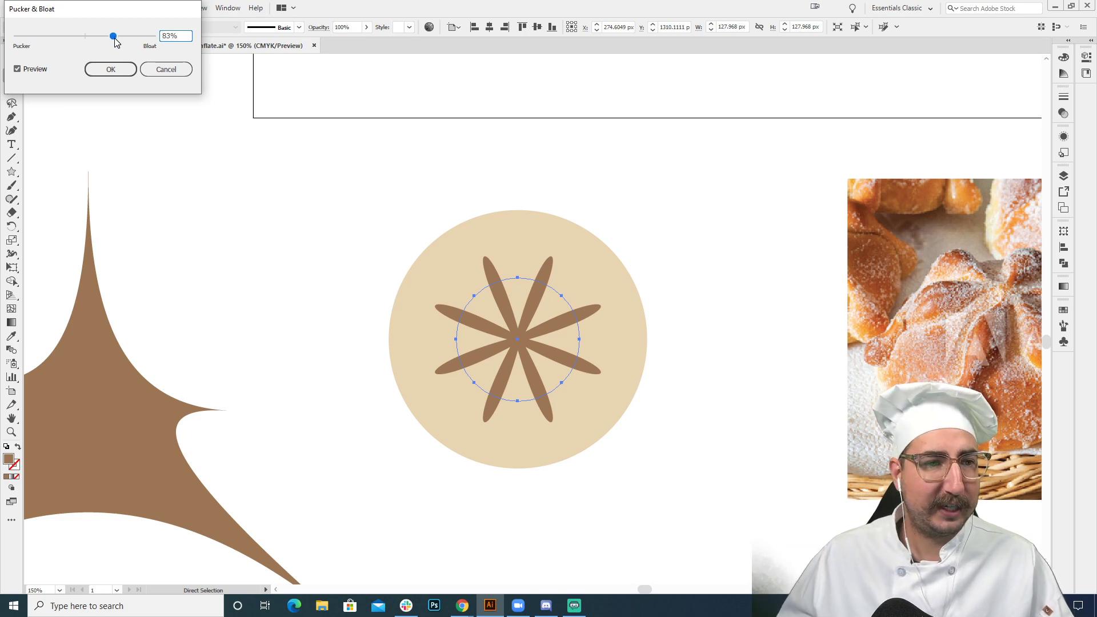
left_click(110, 69)
left_click(406, 195)
- Examine up close how the anchor points on the bloated circle's original path relate to its petals
key("z")
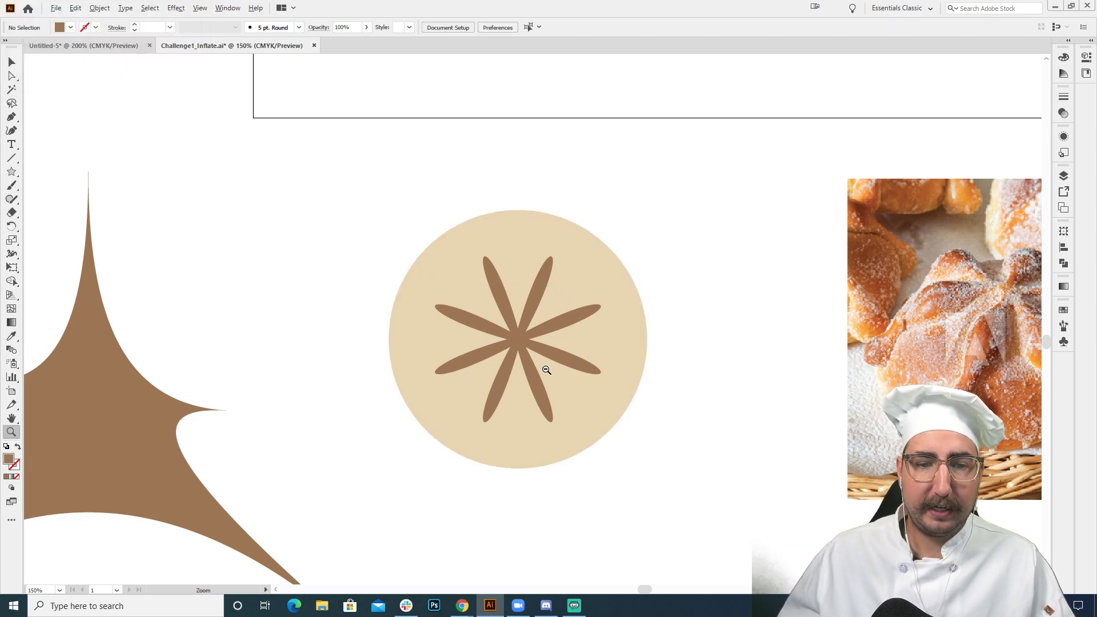
left_click(546, 369, "alt")
left_click(517, 317)
left_click(517, 317)
left_click(518, 317)
key("a")
left_click(580, 266, "ctrl")
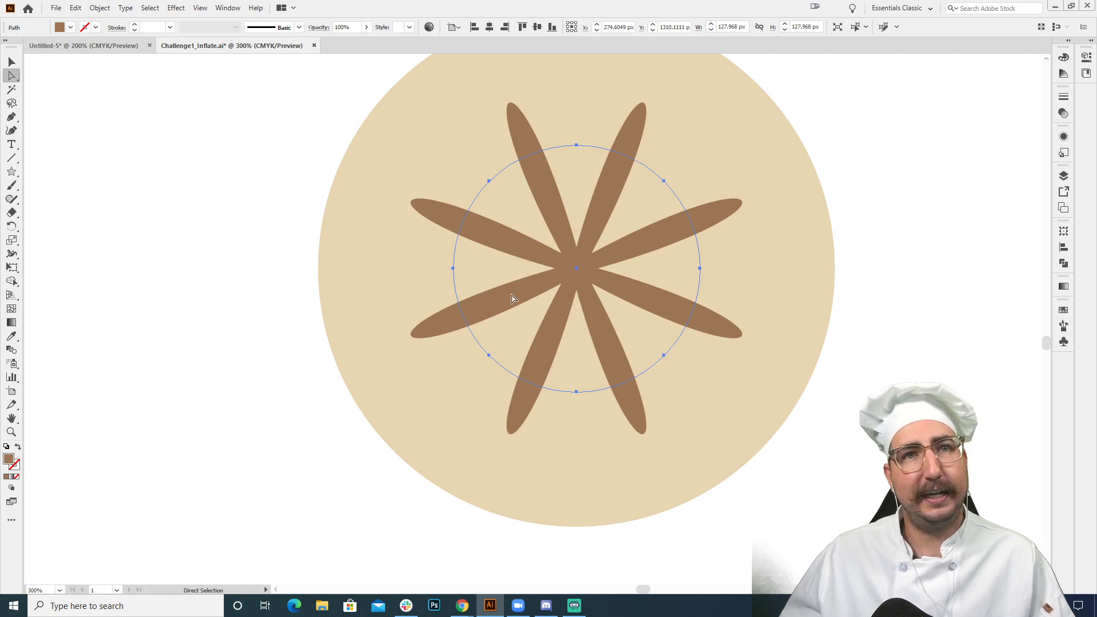
key("z")
left_click(530, 293, "alt")
left_click(561, 288, "alt")
left_click(561, 288, "alt")
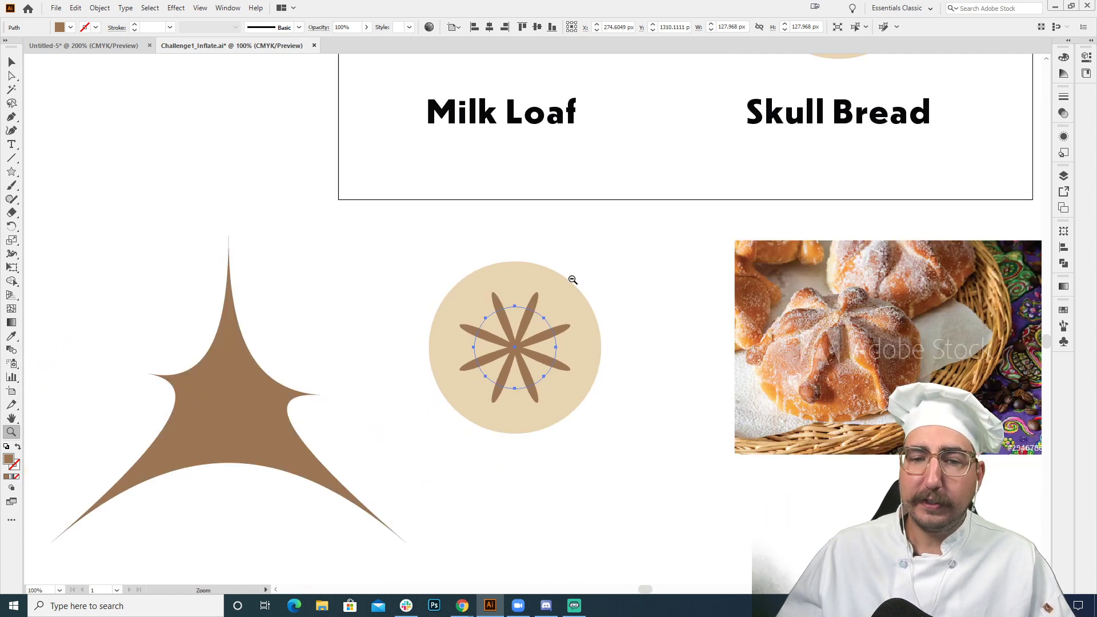
- Move the milk loaf reference photo beside the chart, below the long loaf photo
left_click(573, 279, "alt")
left_click_drag(617, 240, 605, 434)
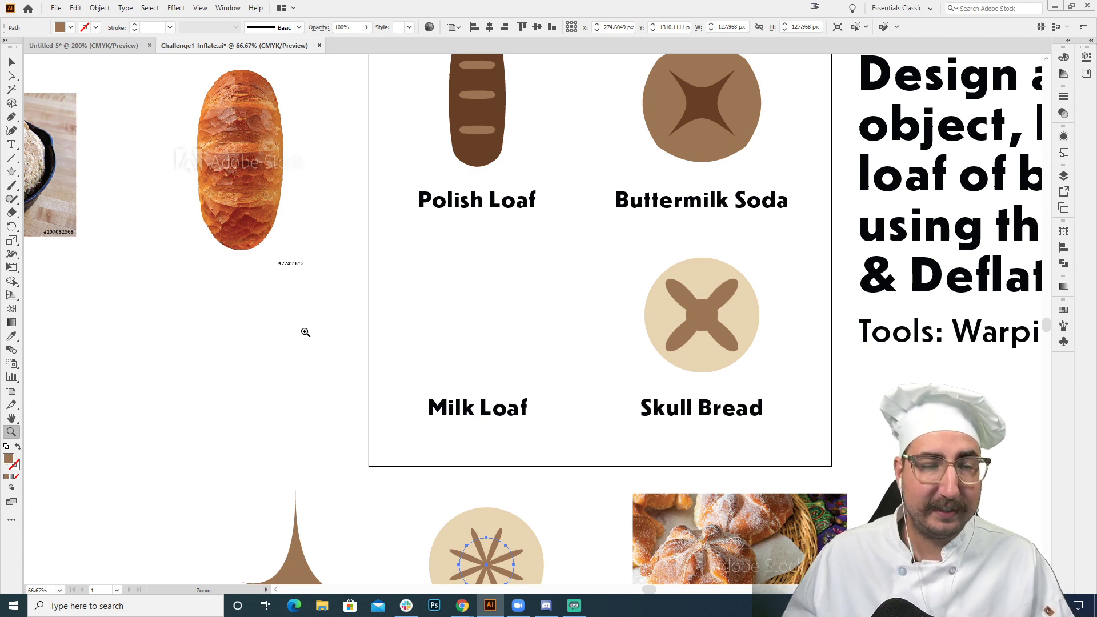
left_click_drag(309, 332, 481, 293)
left_click_drag(345, 347, 530, 280)
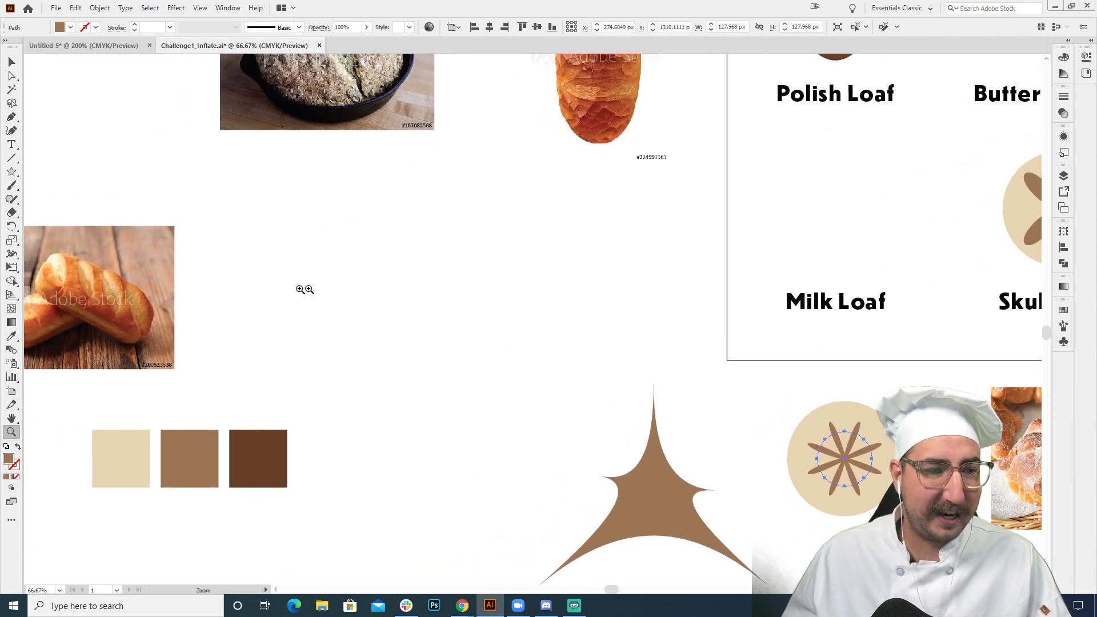
key("v")
left_click_drag(157, 267, 427, 304)
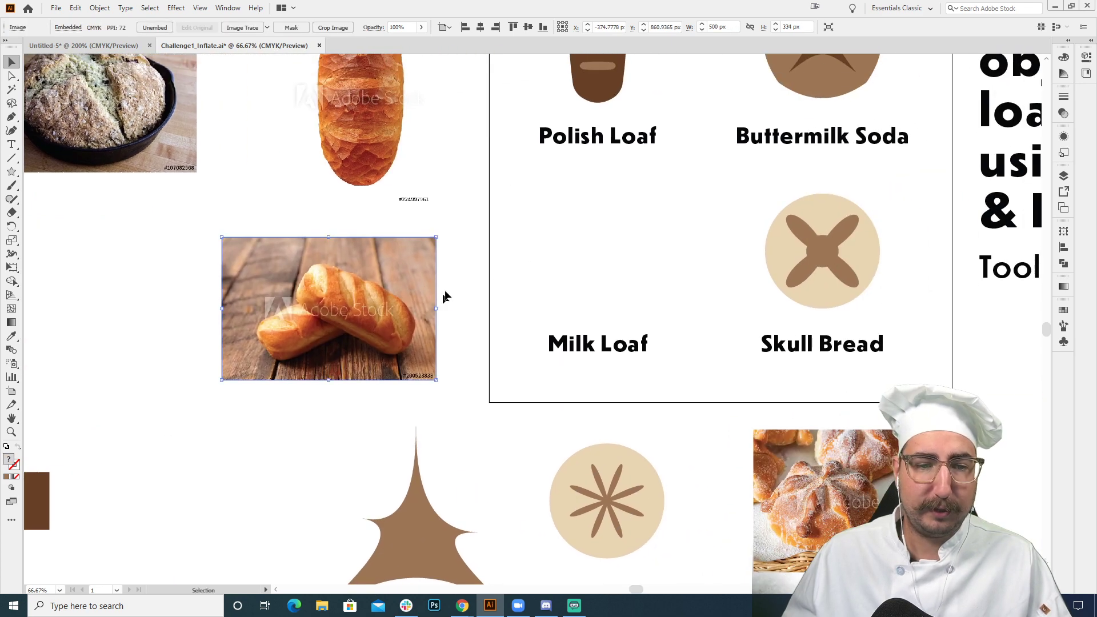
- Copy the Polish Loaf illustration straight down into the empty space above the Milk Loaf label
left_click_drag(528, 221, 417, 311)
left_click_drag(526, 98, 431, 220)
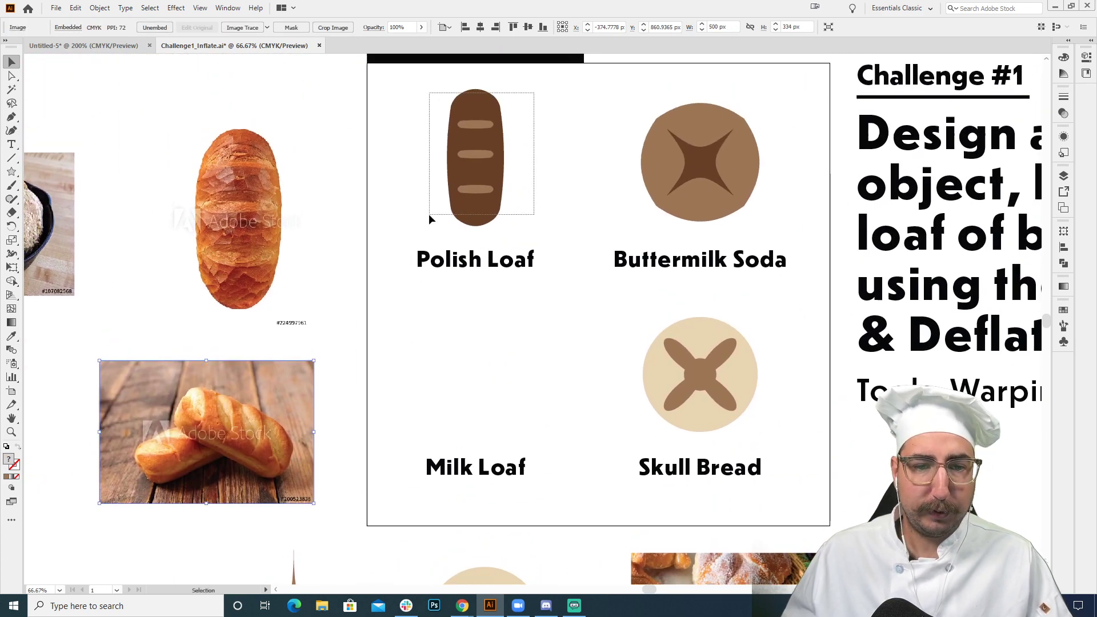
left_click_drag(487, 155, 487, 366)
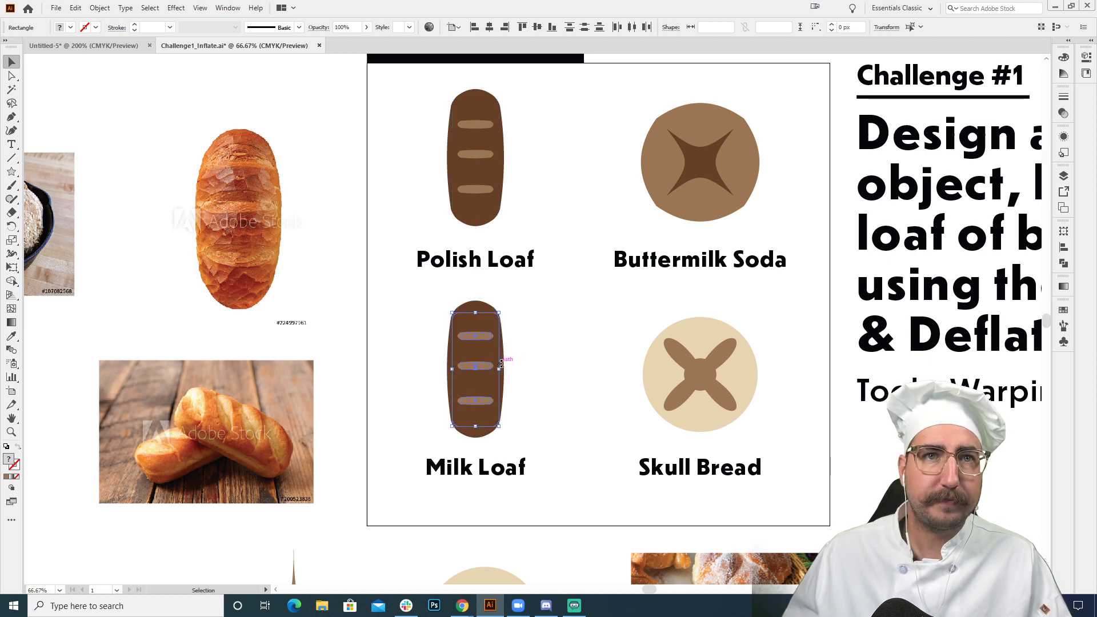
left_click(536, 343)
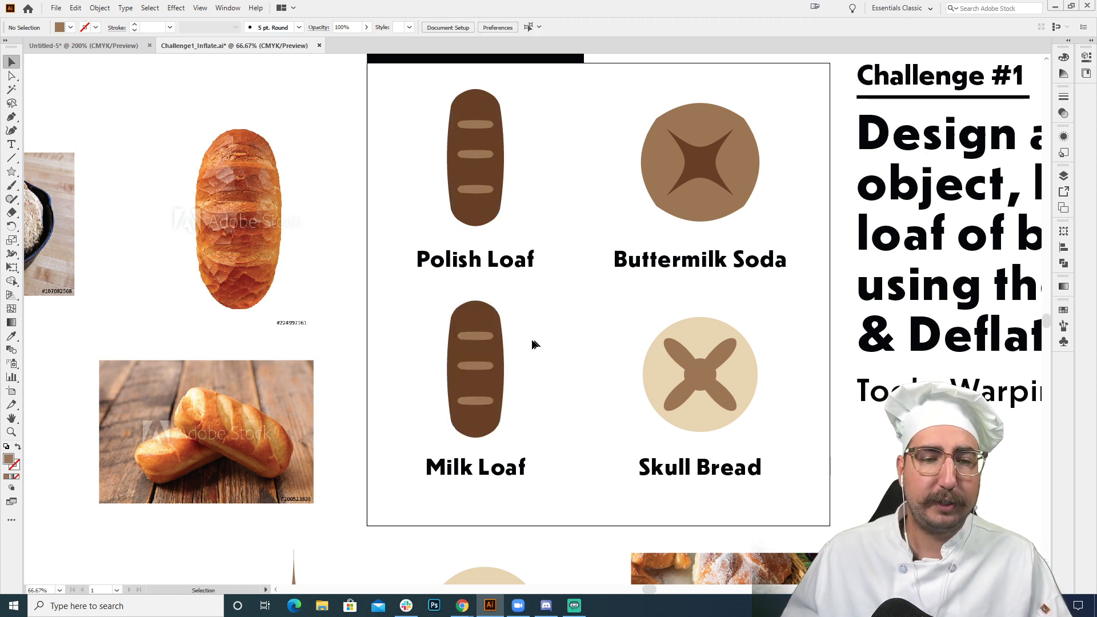
- Apply a new horizontal Rise warp with a 92% bend to the three score marks on the Milk Loaf
key("z")
left_click(488, 348)
left_click_drag(511, 374, 594, 349)
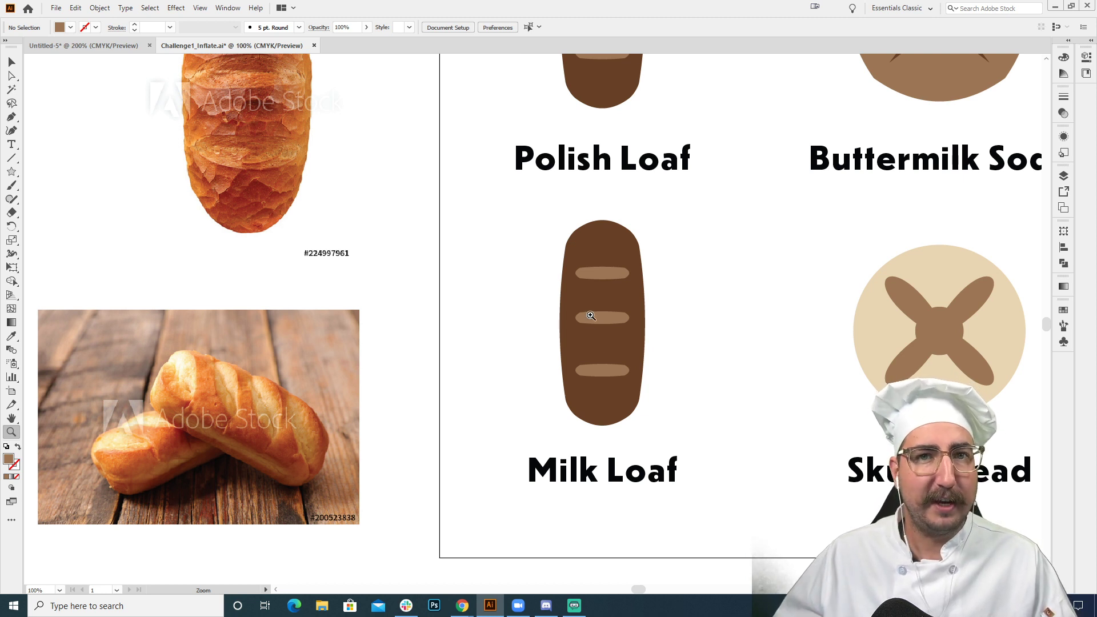
key("v")
left_click(602, 273)
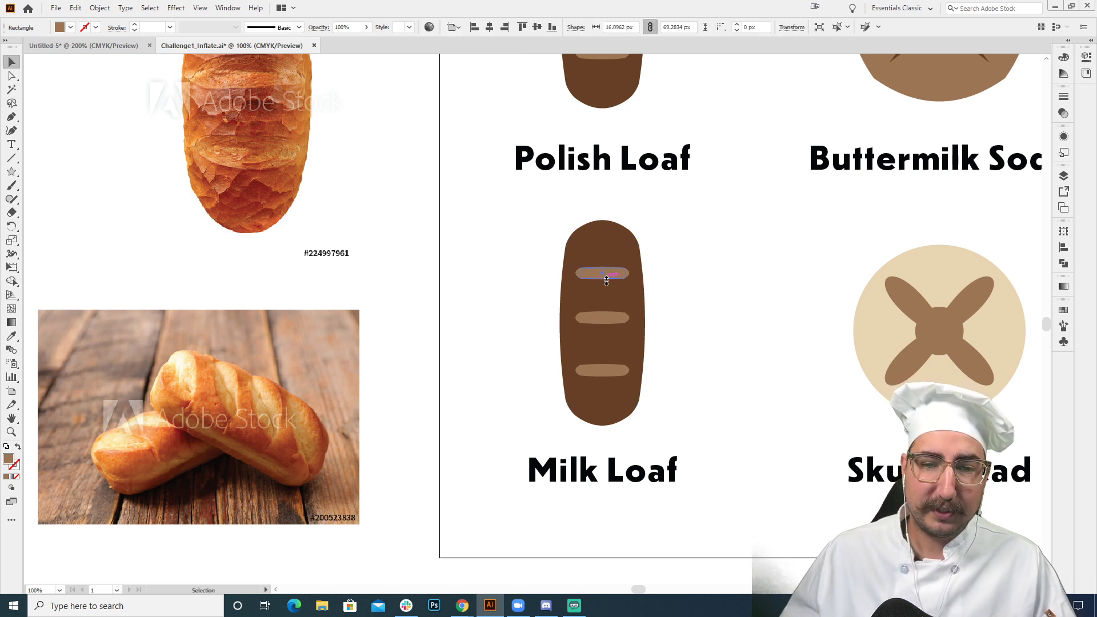
left_click(607, 318, "shift")
left_click(606, 373, "shift")
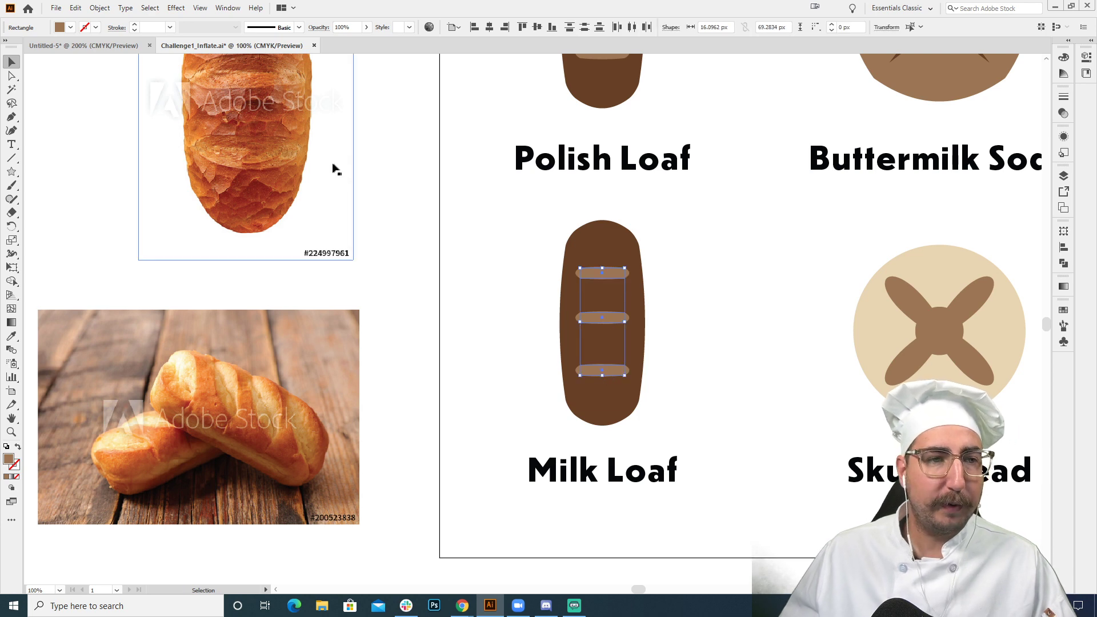
left_click(174, 9)
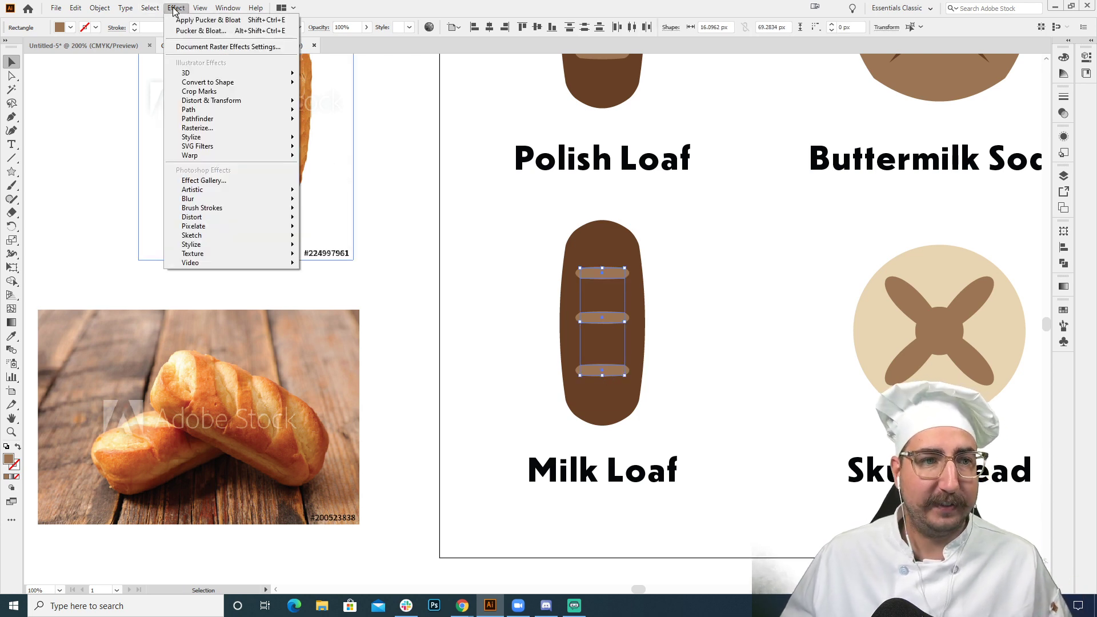
mouse_move(228, 158)
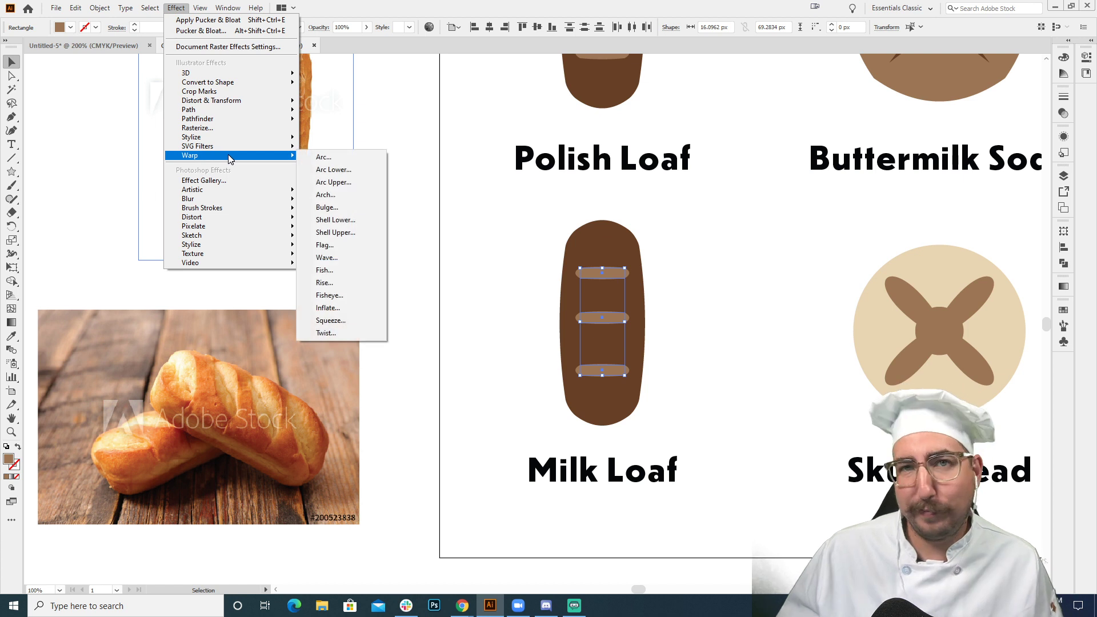
left_click(336, 286)
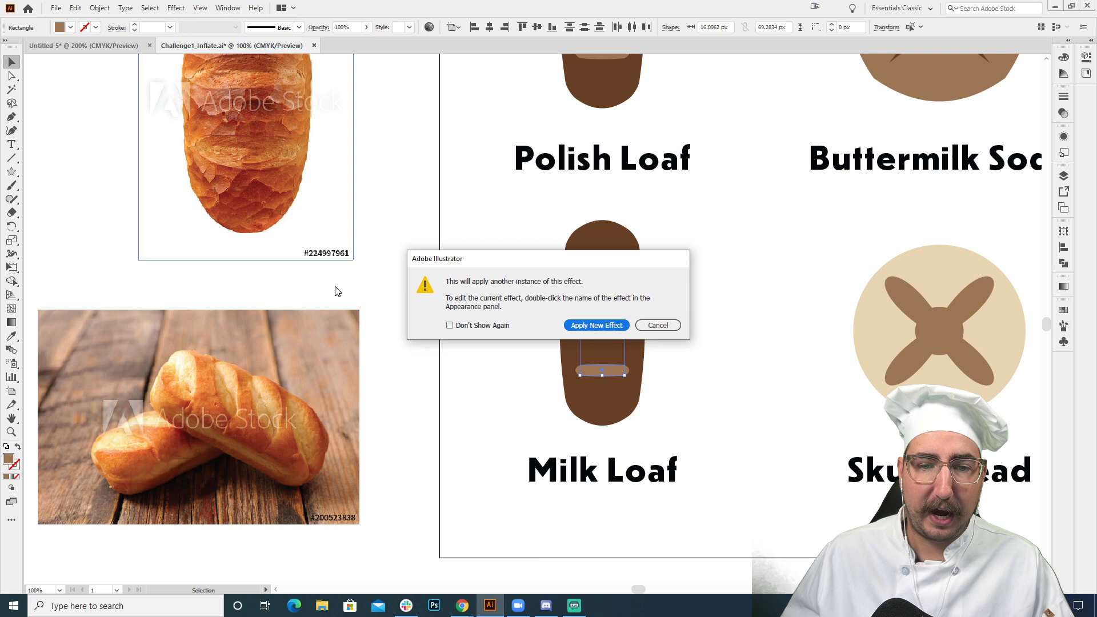
left_click(583, 329)
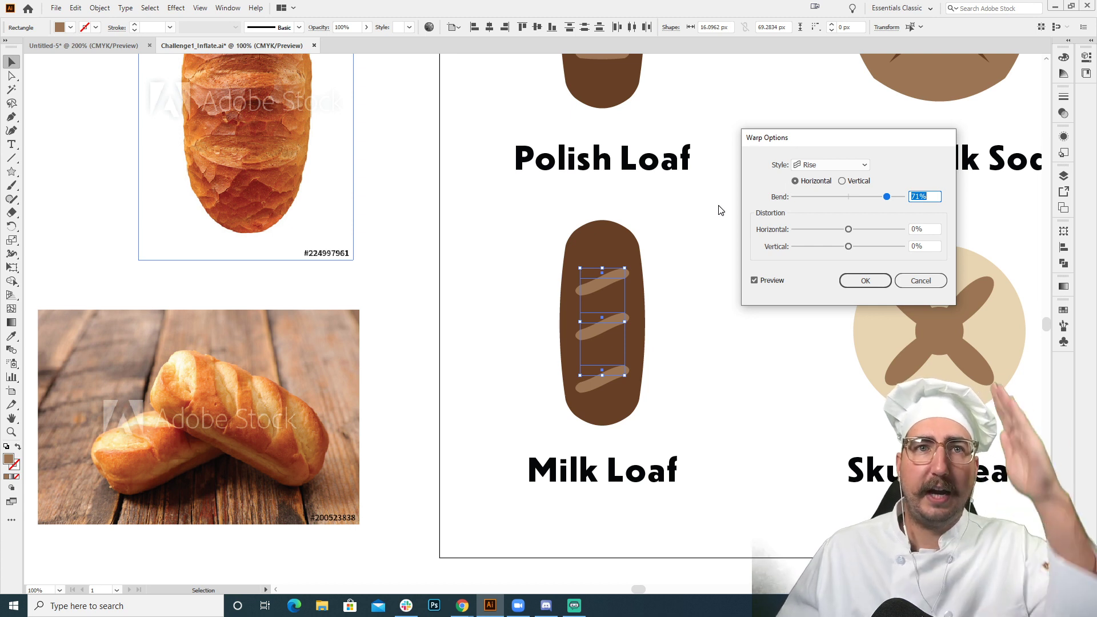
left_click_drag(854, 198, 898, 197)
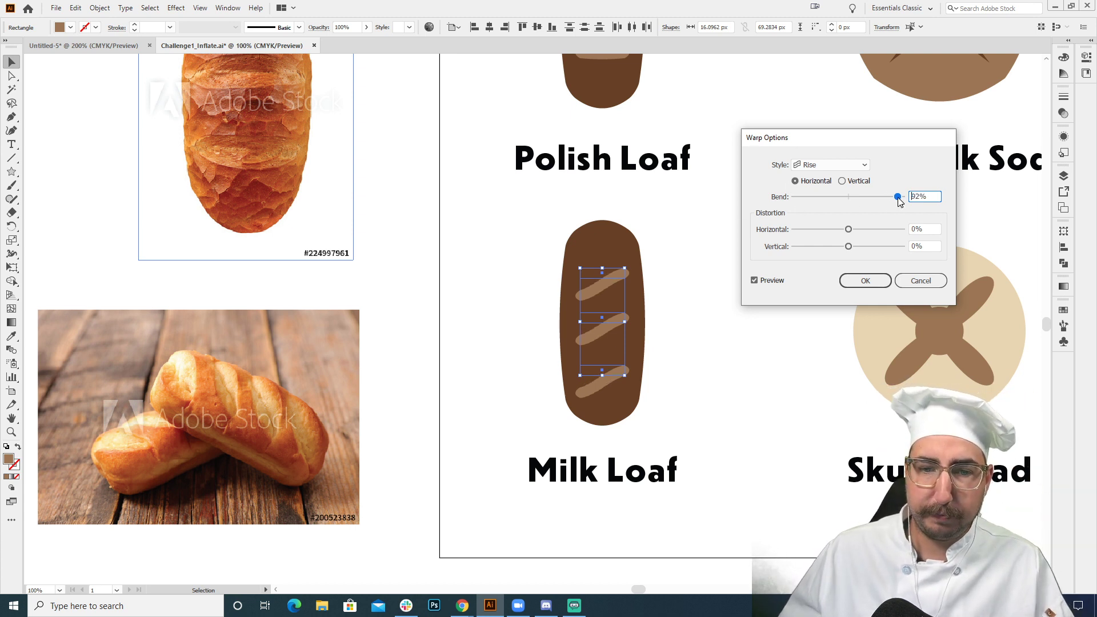
left_click(865, 281)
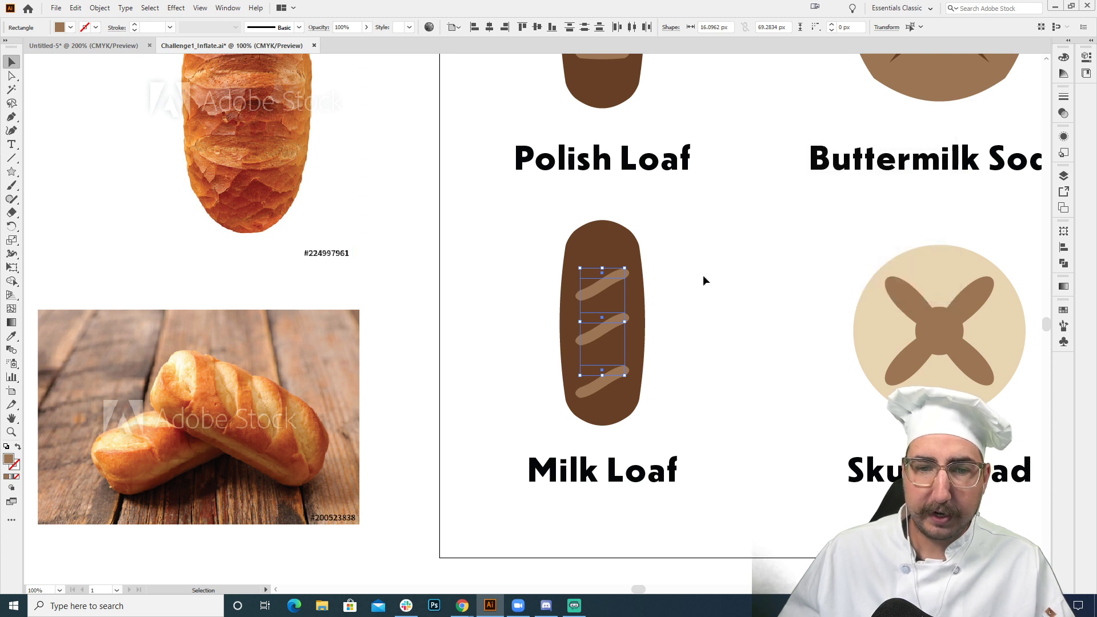
- Scale the Milk Loaf's score marks to about 61 × 149 px overall and fill its body with the Skull Bread's beige
key("s")
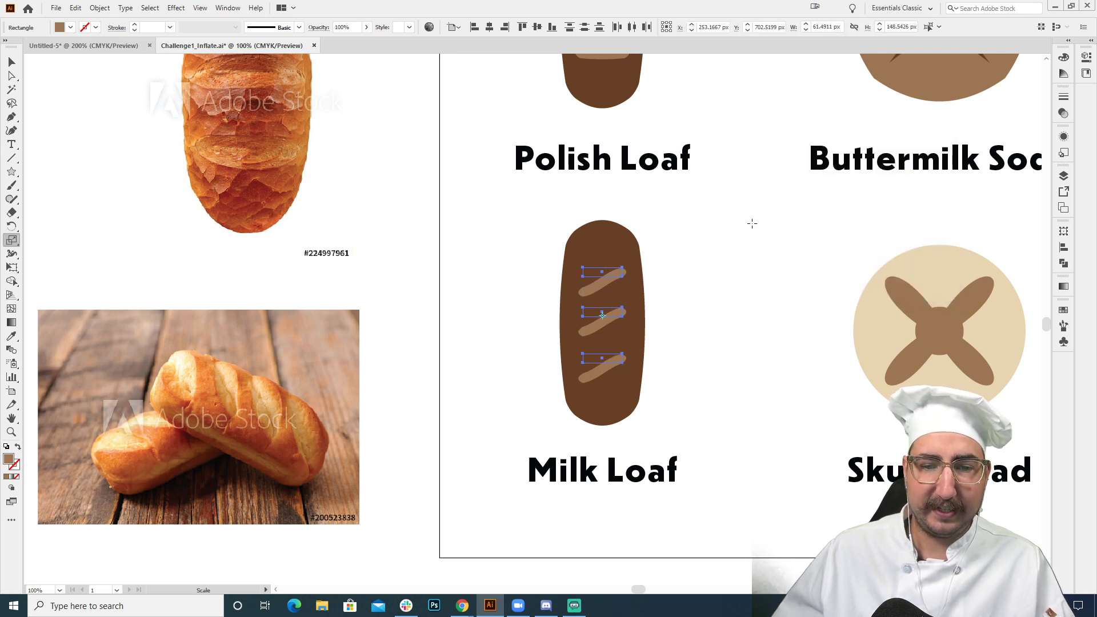
key("v")
left_click(606, 234)
key("i")
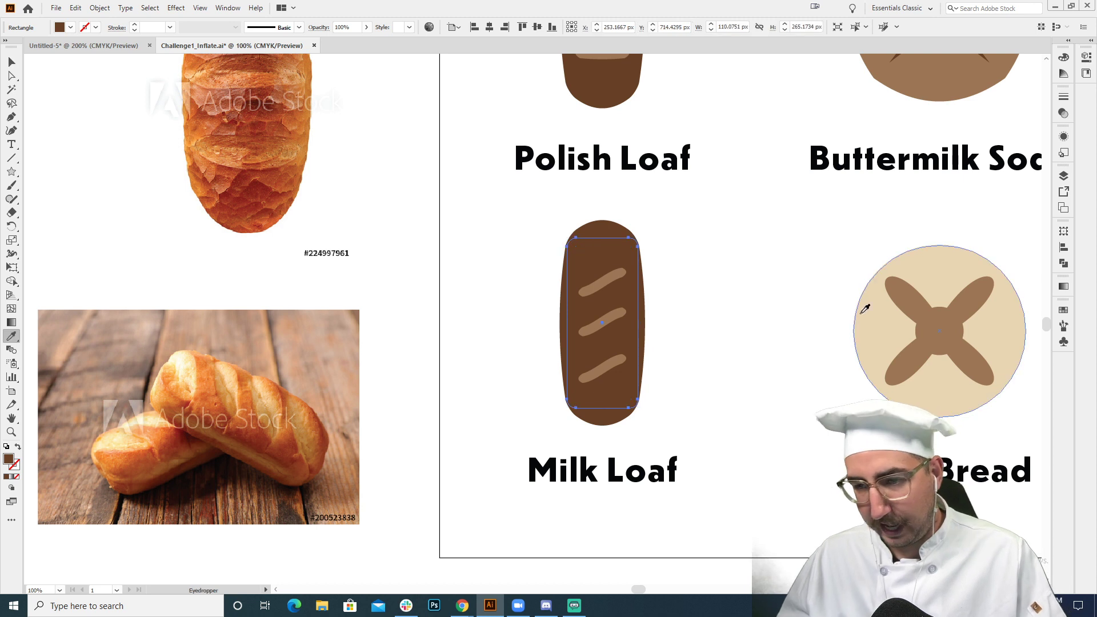
left_click(865, 308)
key("v")
left_click(708, 272)
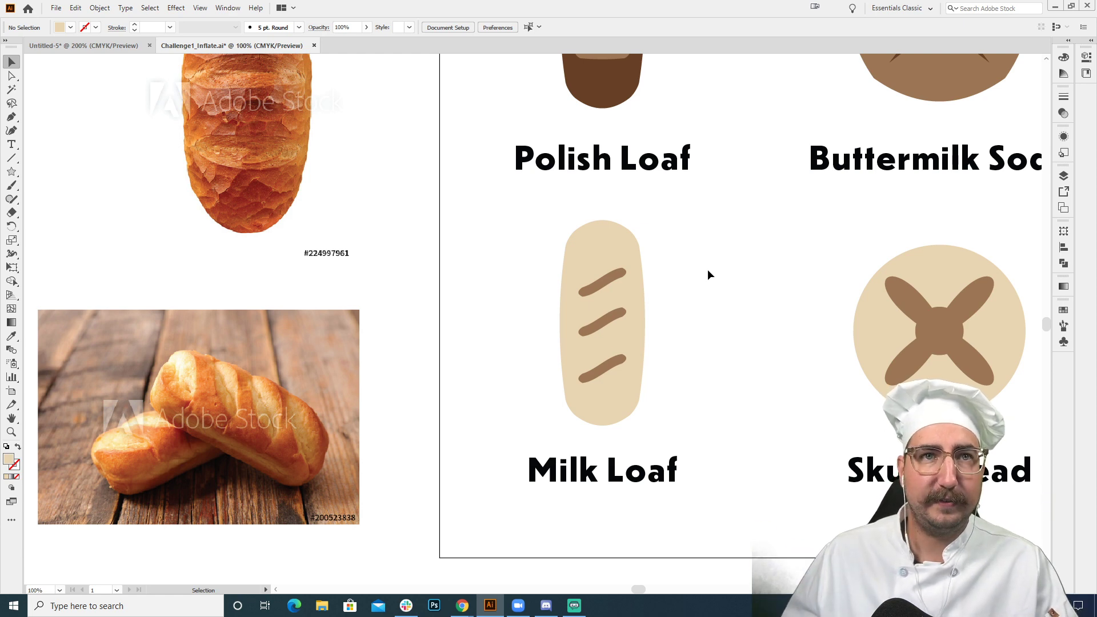
- Review the whole chart in Outline view to examine the basic shapes behind the loaves, and return to Preview
key("z")
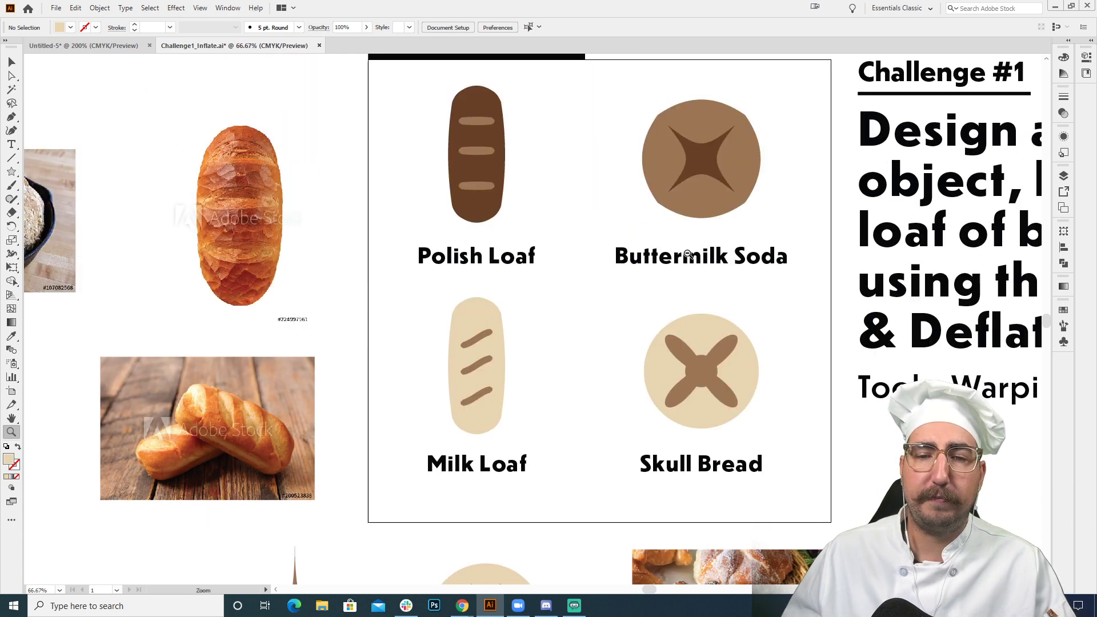
left_click(689, 254, "alt")
left_click(633, 282, "alt")
left_click_drag(641, 272, 591, 281)
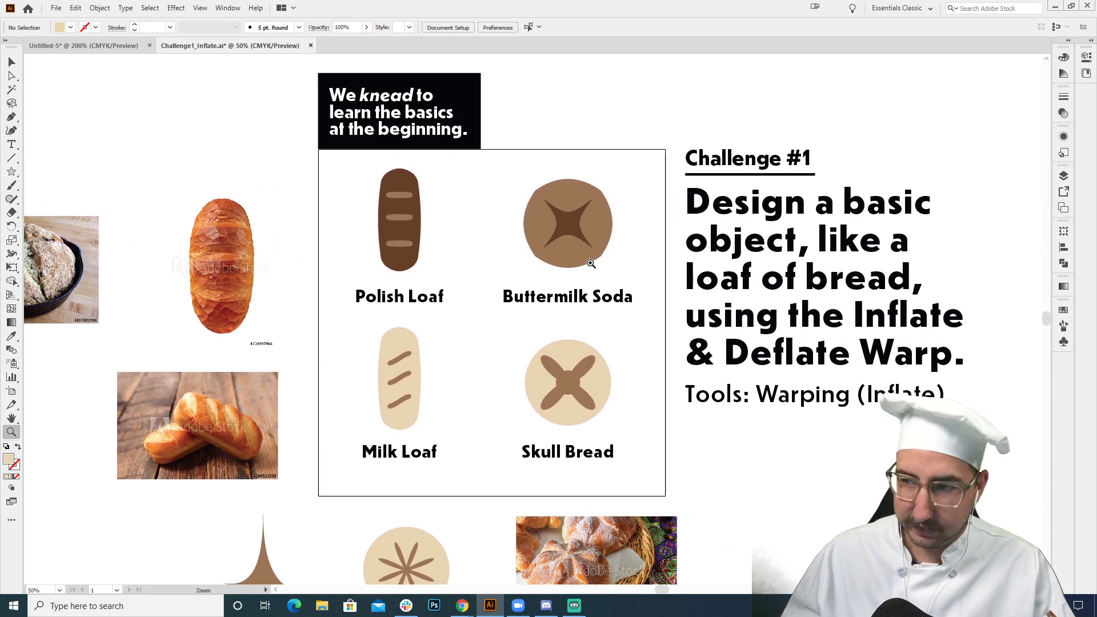
left_click(548, 314, "alt")
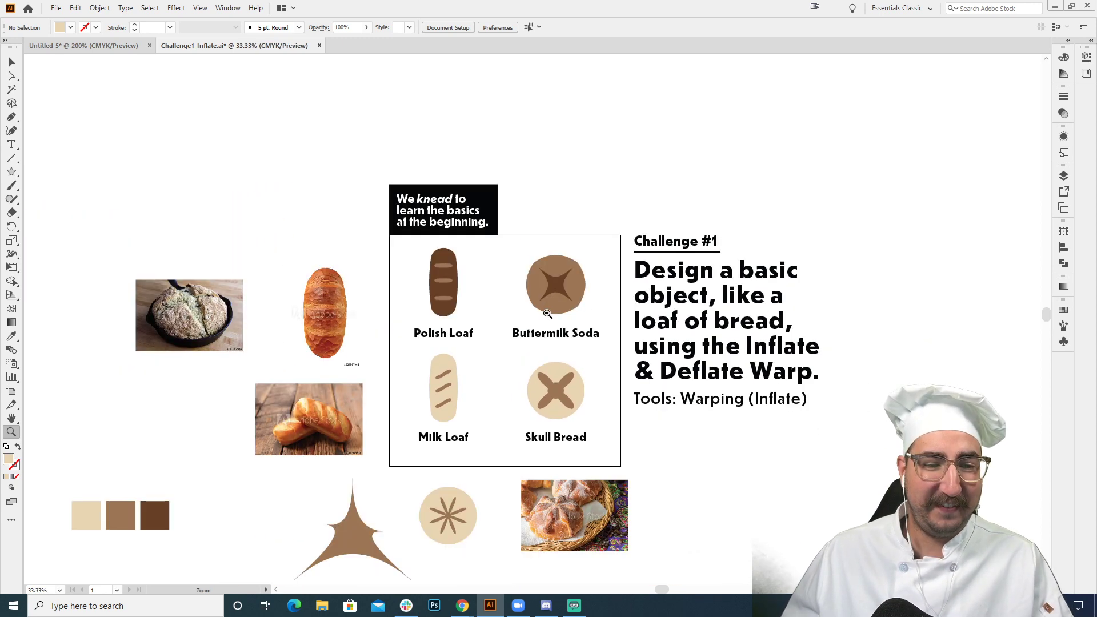
left_click_drag(548, 313, 552, 251)
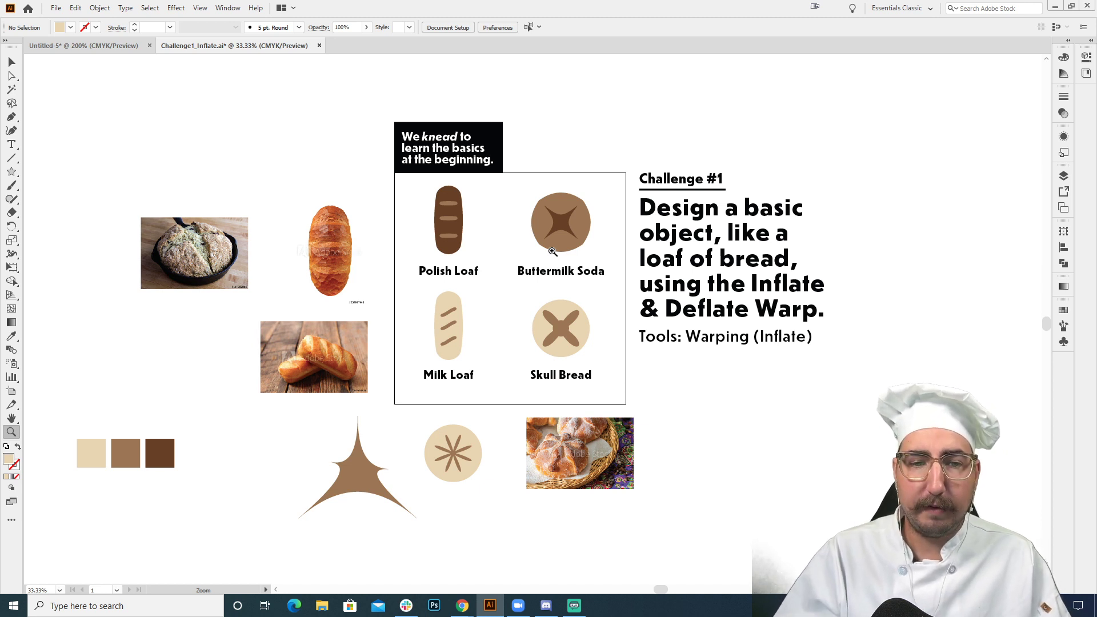
key("ctrl+y")
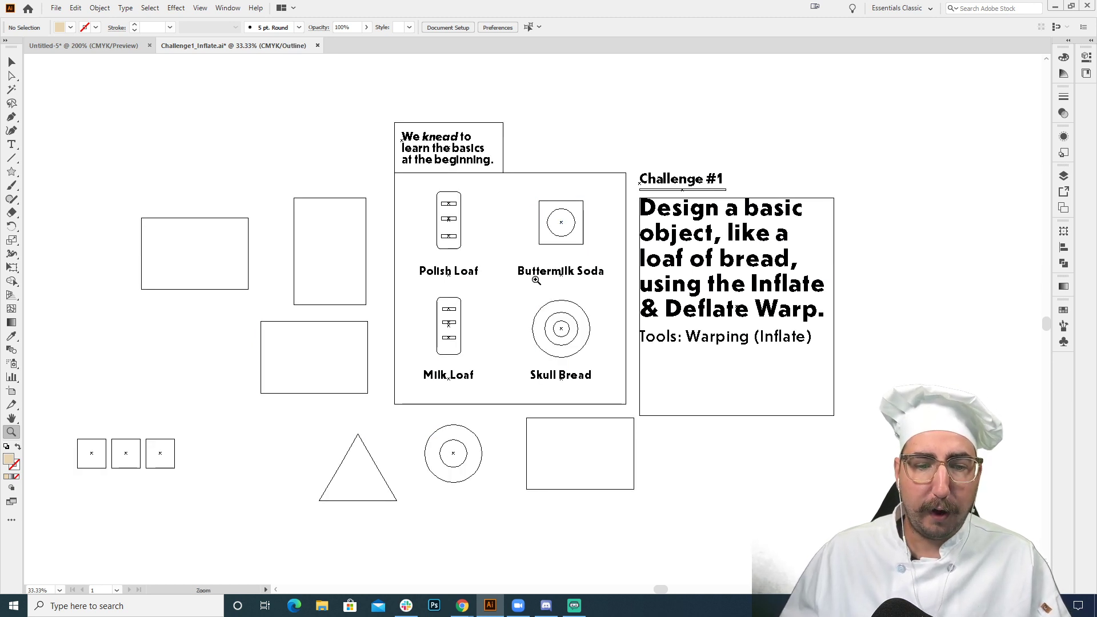
left_click(536, 280)
left_click(565, 275, "alt")
left_click_drag(566, 275, 553, 283)
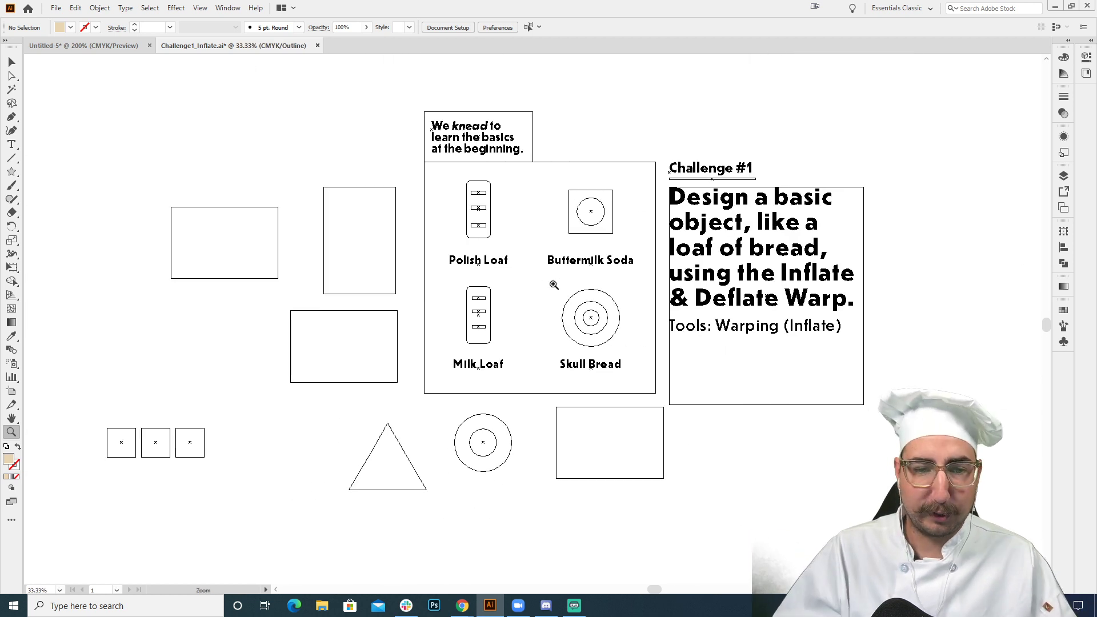
key("ctrl+y")
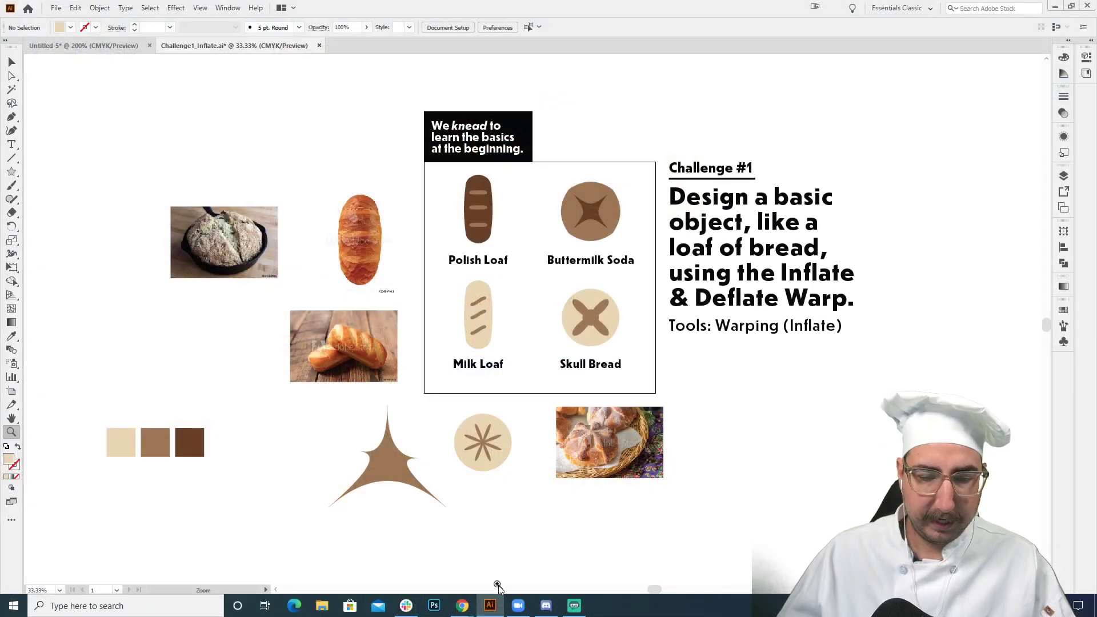
- Check the Adobe Illustrator server's challenge channel in Discord and the profile's Videos page on Behance in Chrome
left_click(546, 606)
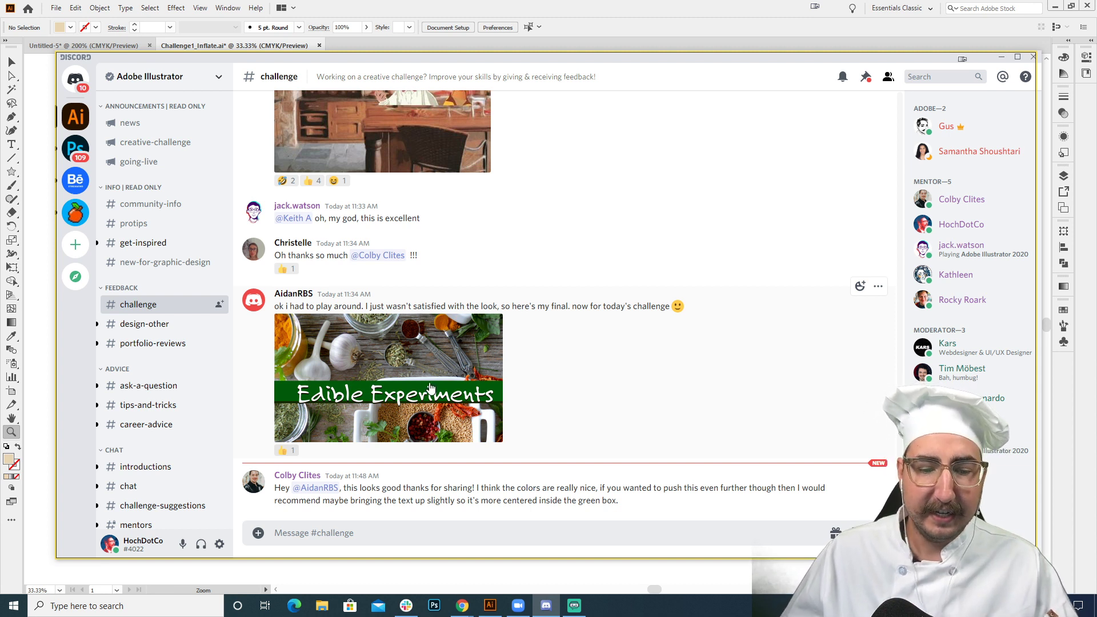
mouse_move(462, 606)
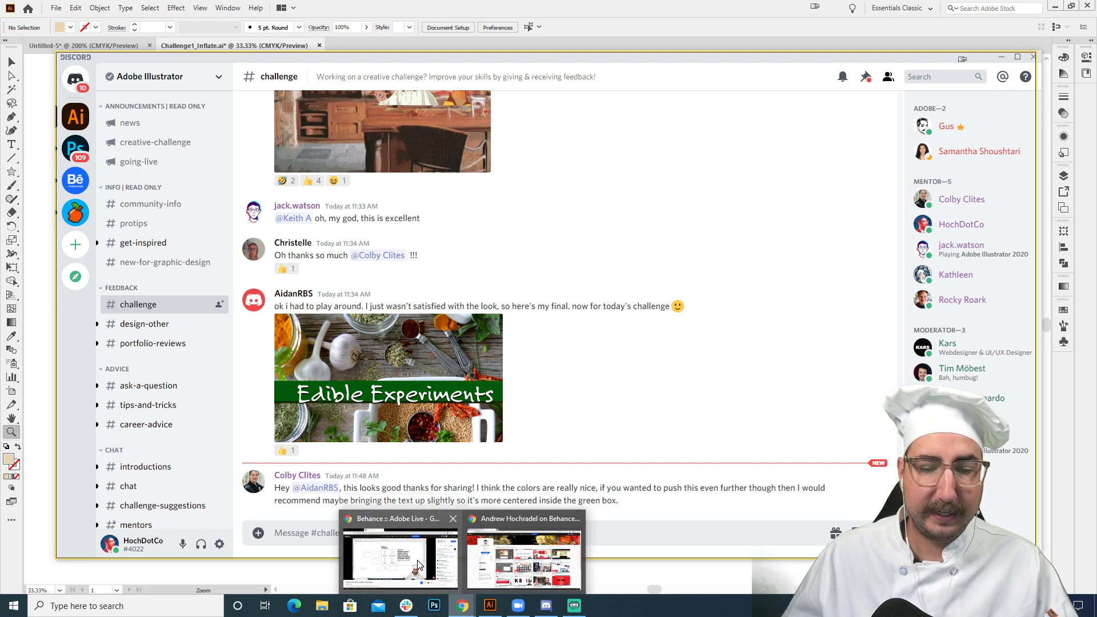
left_click(488, 560)
mouse_move(495, 140)
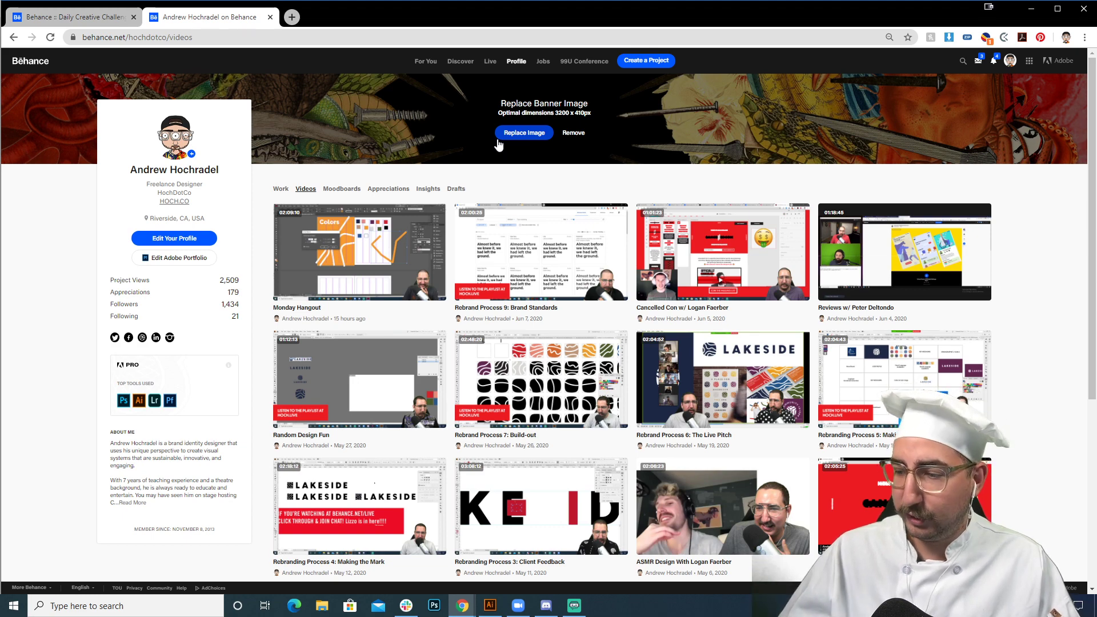
- Switch back to Illustrator and examine the four loaves' basic shapes up close in Outline view, returning to Preview
left_click(490, 606)
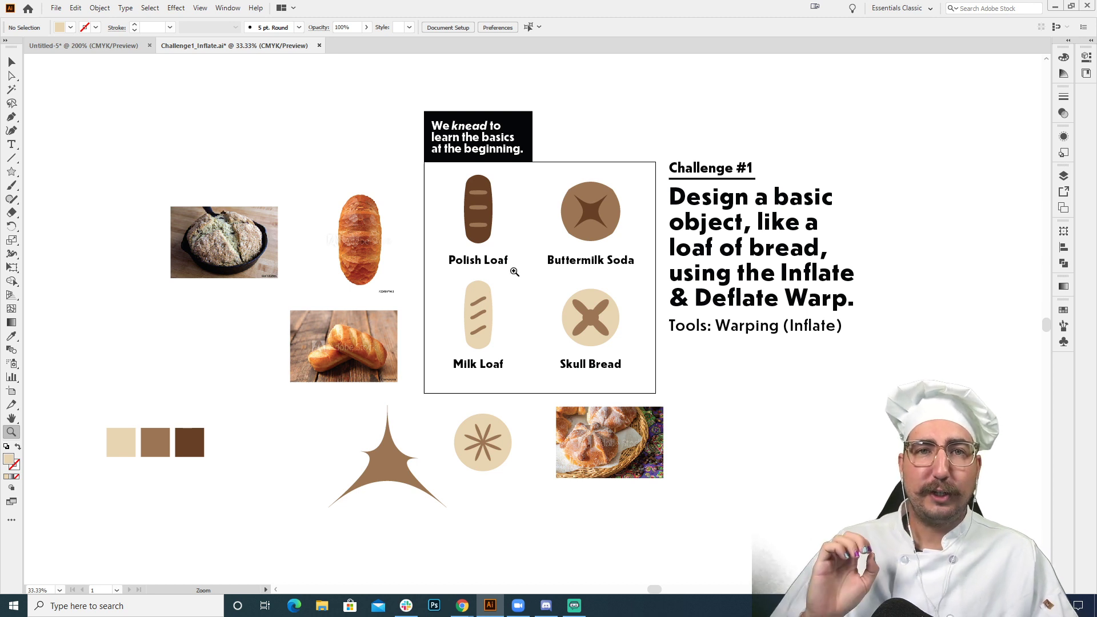
left_click(536, 267)
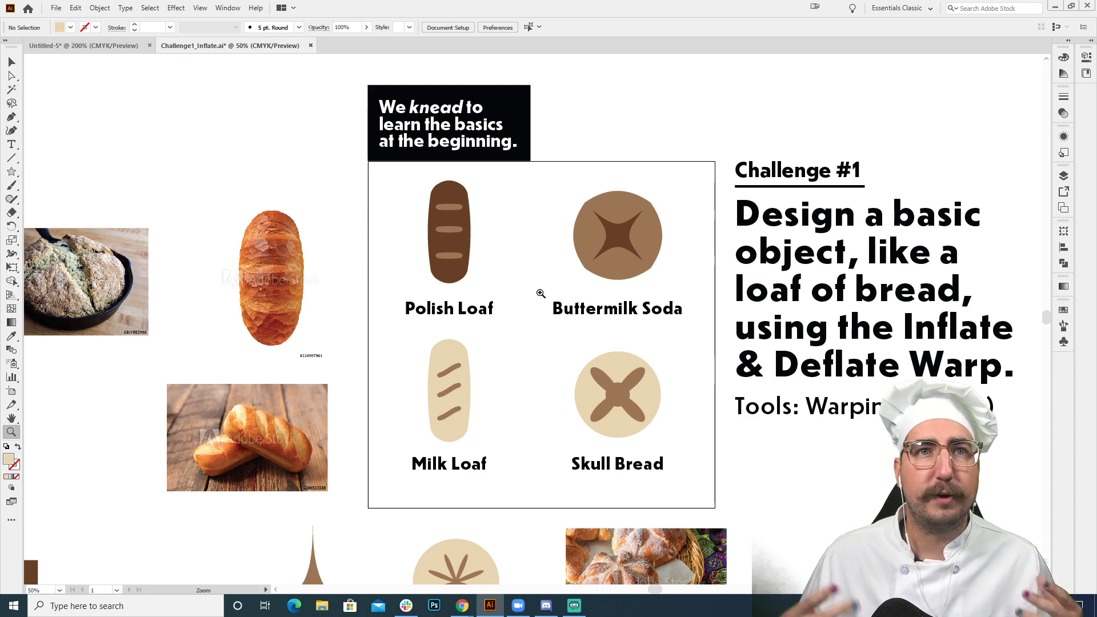
key("ctrl+y")
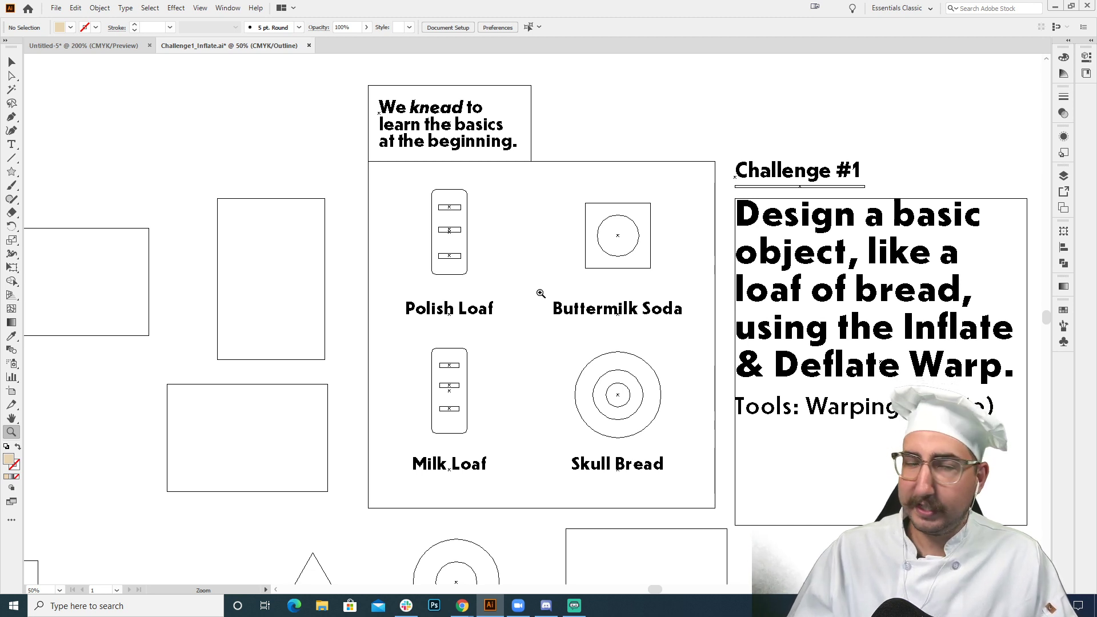
key("ctrl+y")
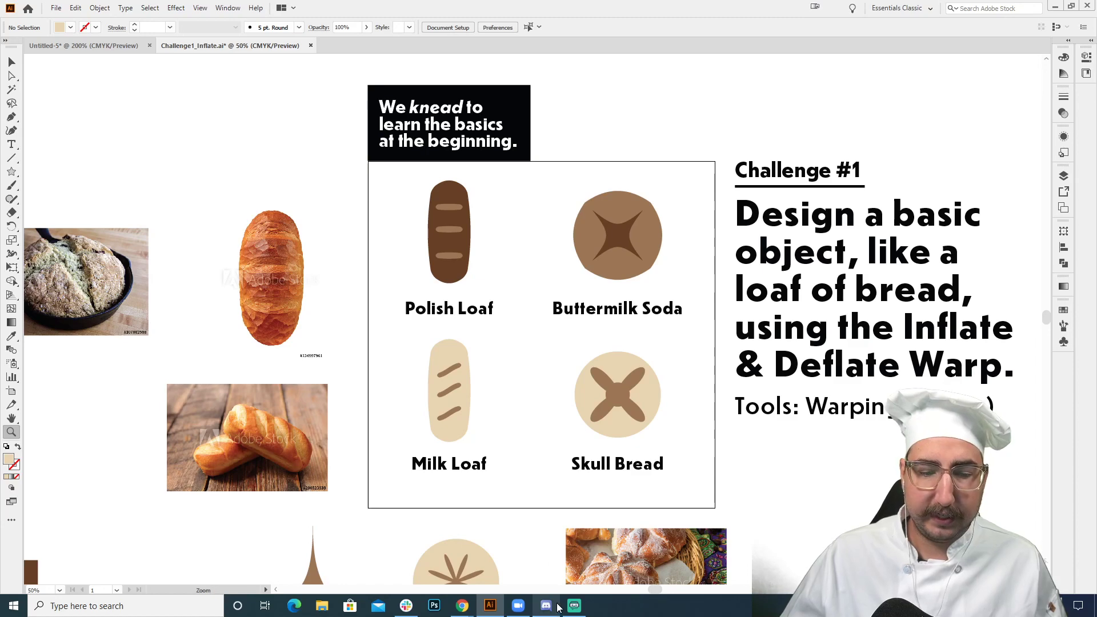
- Switch to Discord to read the latest posts in the challenge channel
left_click(547, 606)
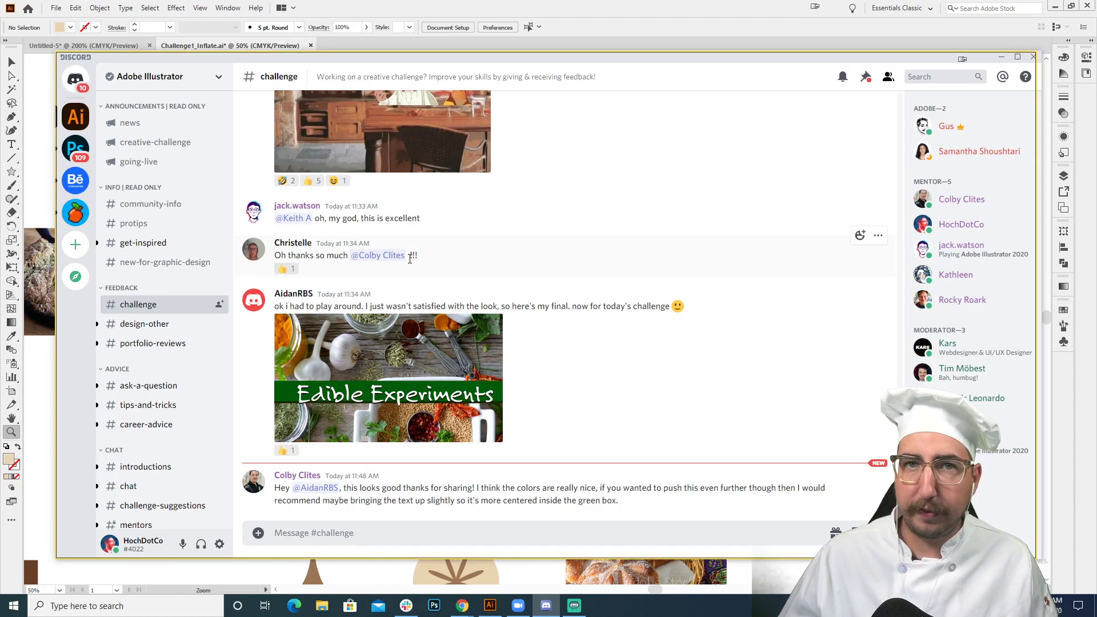